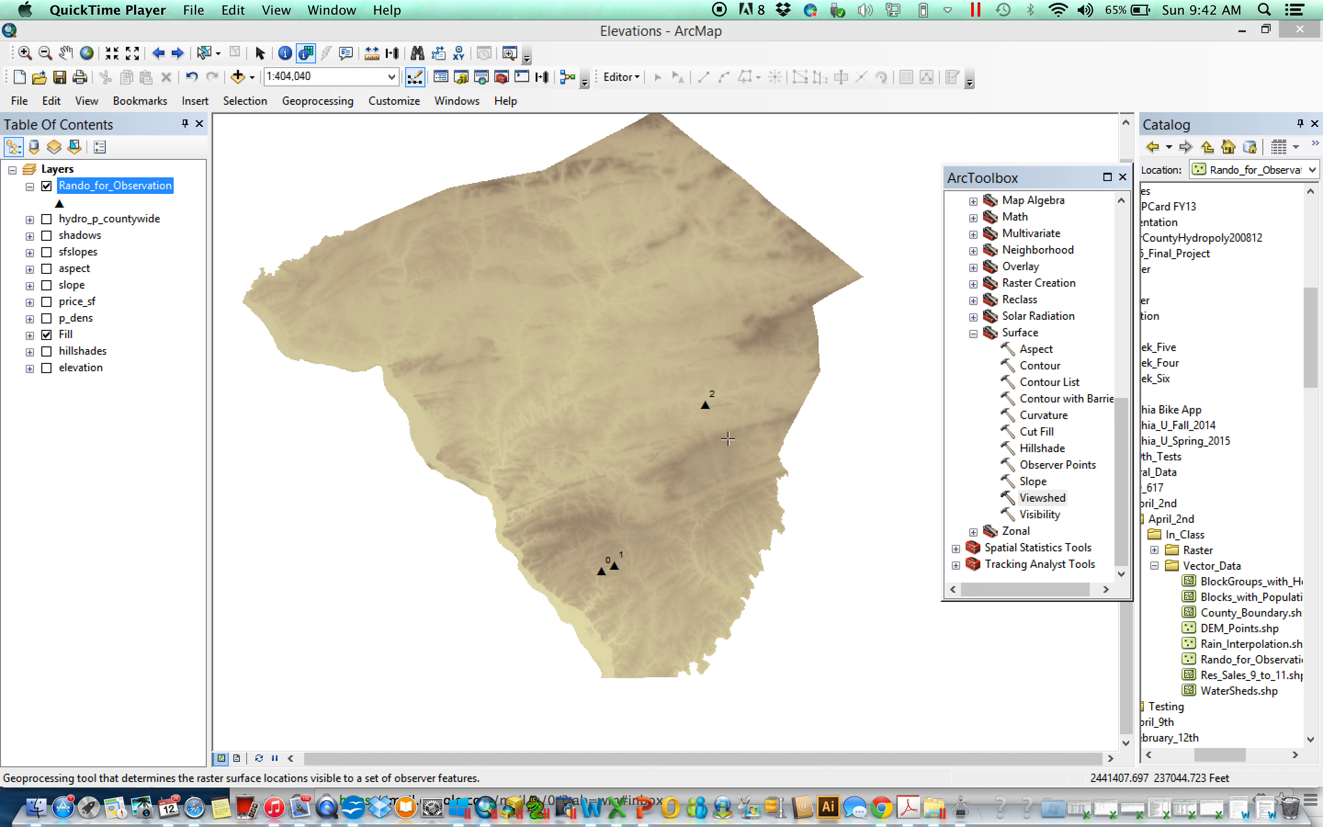
left_click(1048, 499)
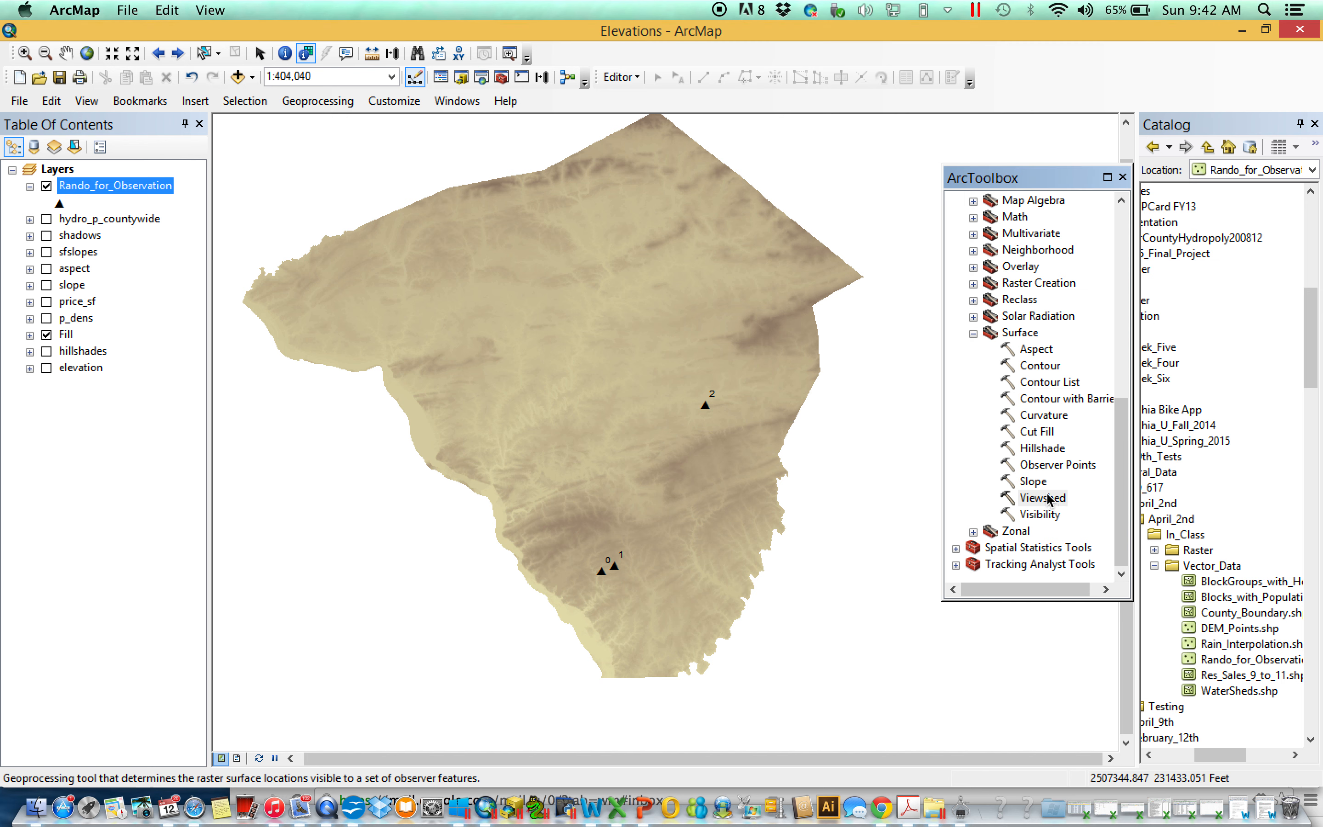
double_click(1049, 499)
left_click_drag(903, 112, 647, 165)
left_click(1035, 169)
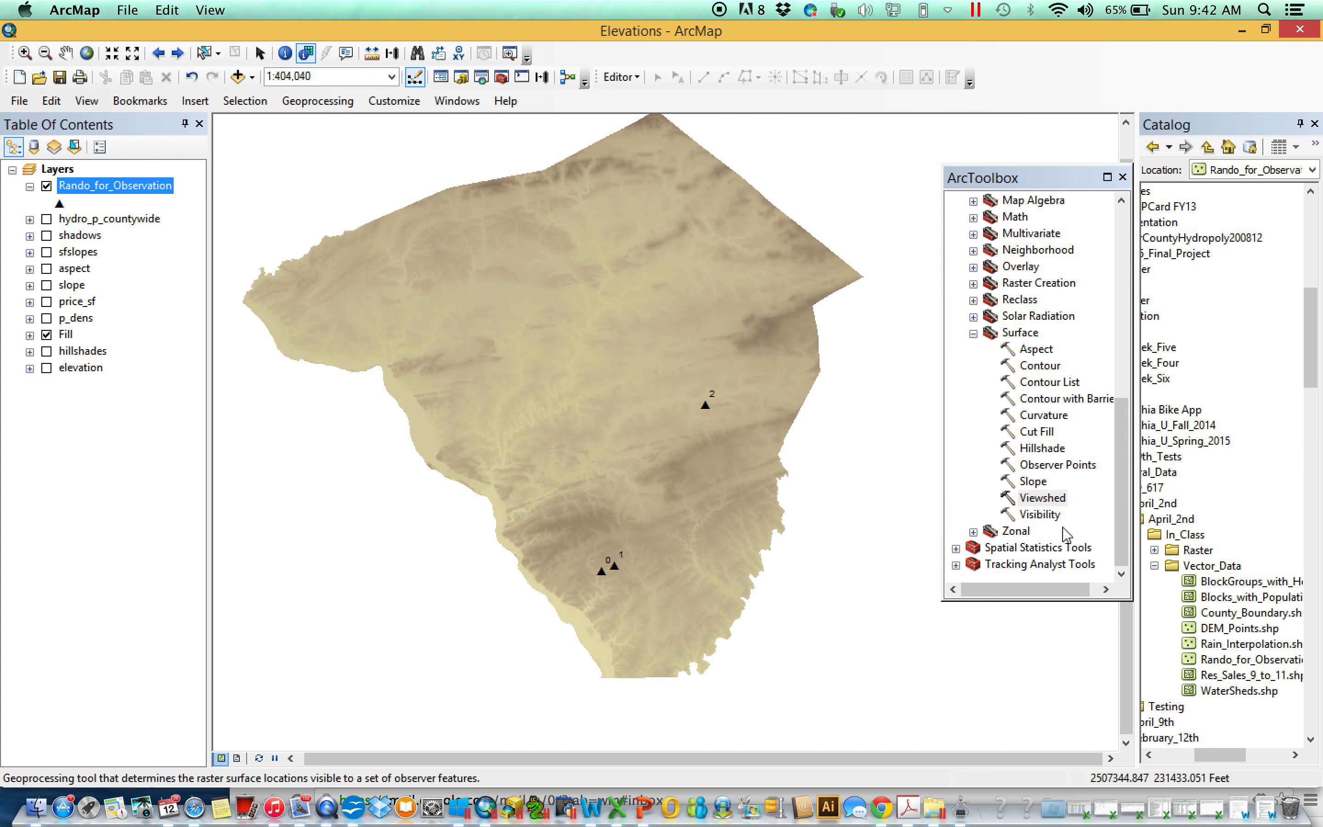
left_click(1058, 515)
left_click(1057, 466)
left_click(1056, 498)
left_click(1054, 468)
left_click(1056, 498)
left_click(1057, 466)
left_click(1055, 498)
left_click(1059, 466)
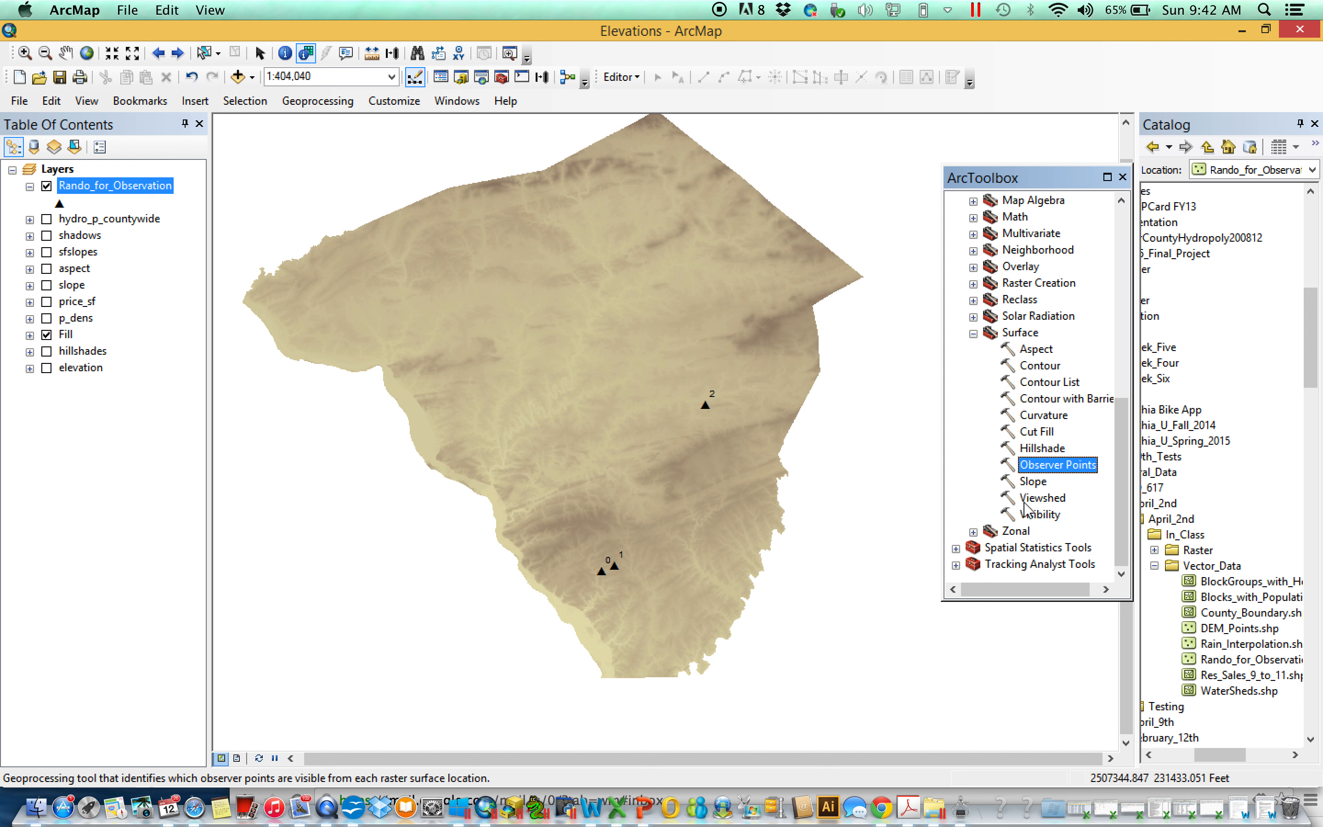
left_click(1047, 514)
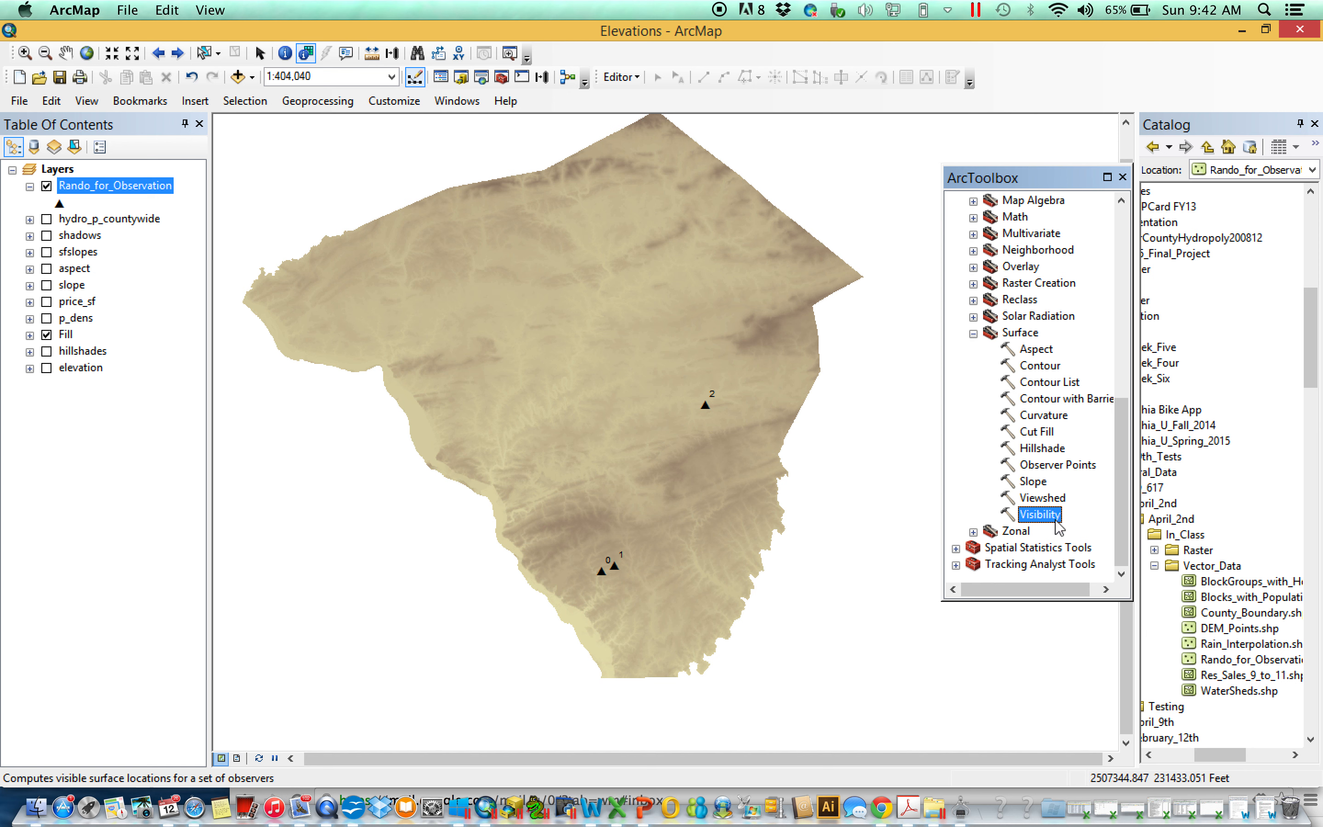
left_click(1040, 499)
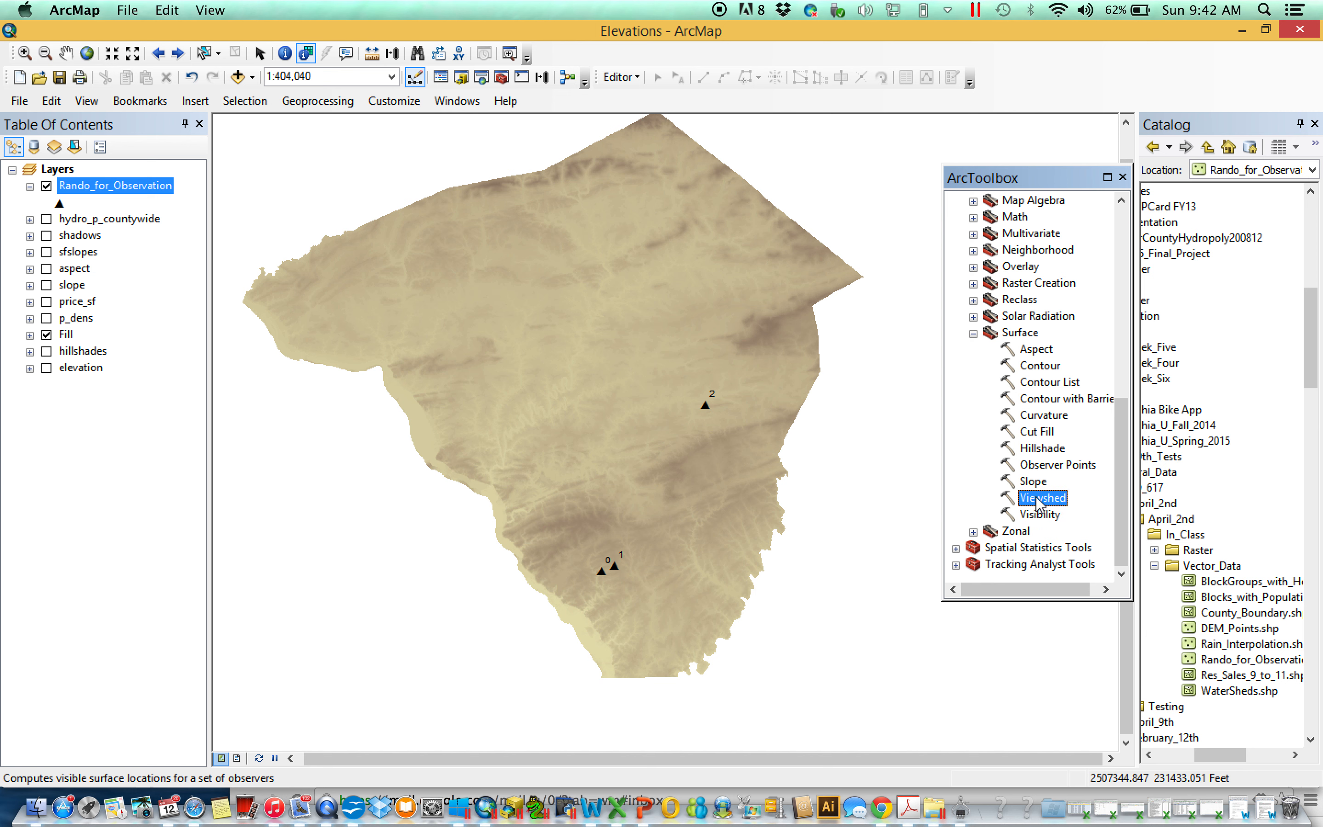
left_click(1045, 466)
left_click(1041, 500)
left_click(1045, 466)
Step: Open the Viewshed tool with Fill as the input raster and Rando_for_Observation as the observer features
left_click(1049, 496)
double_click(1054, 502)
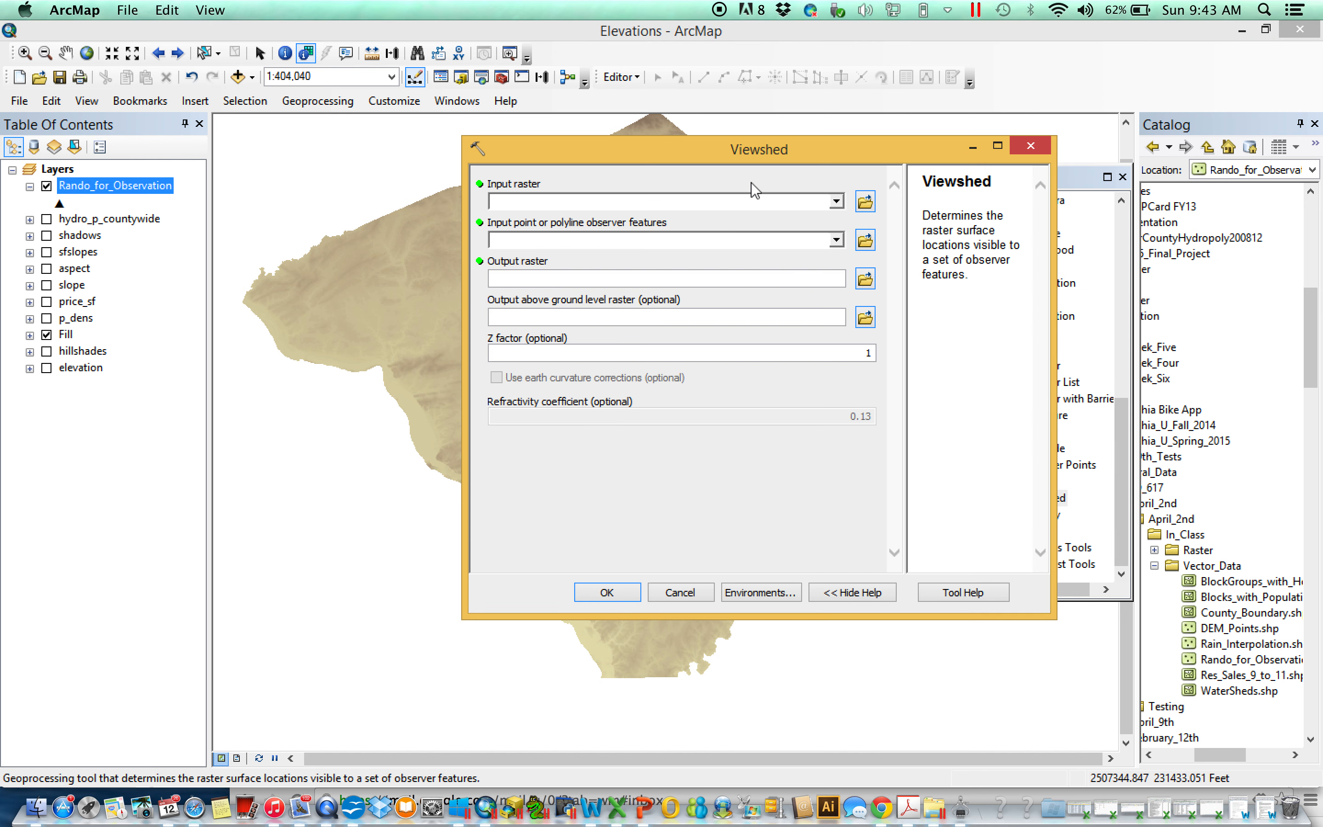
left_click_drag(777, 141, 993, 138)
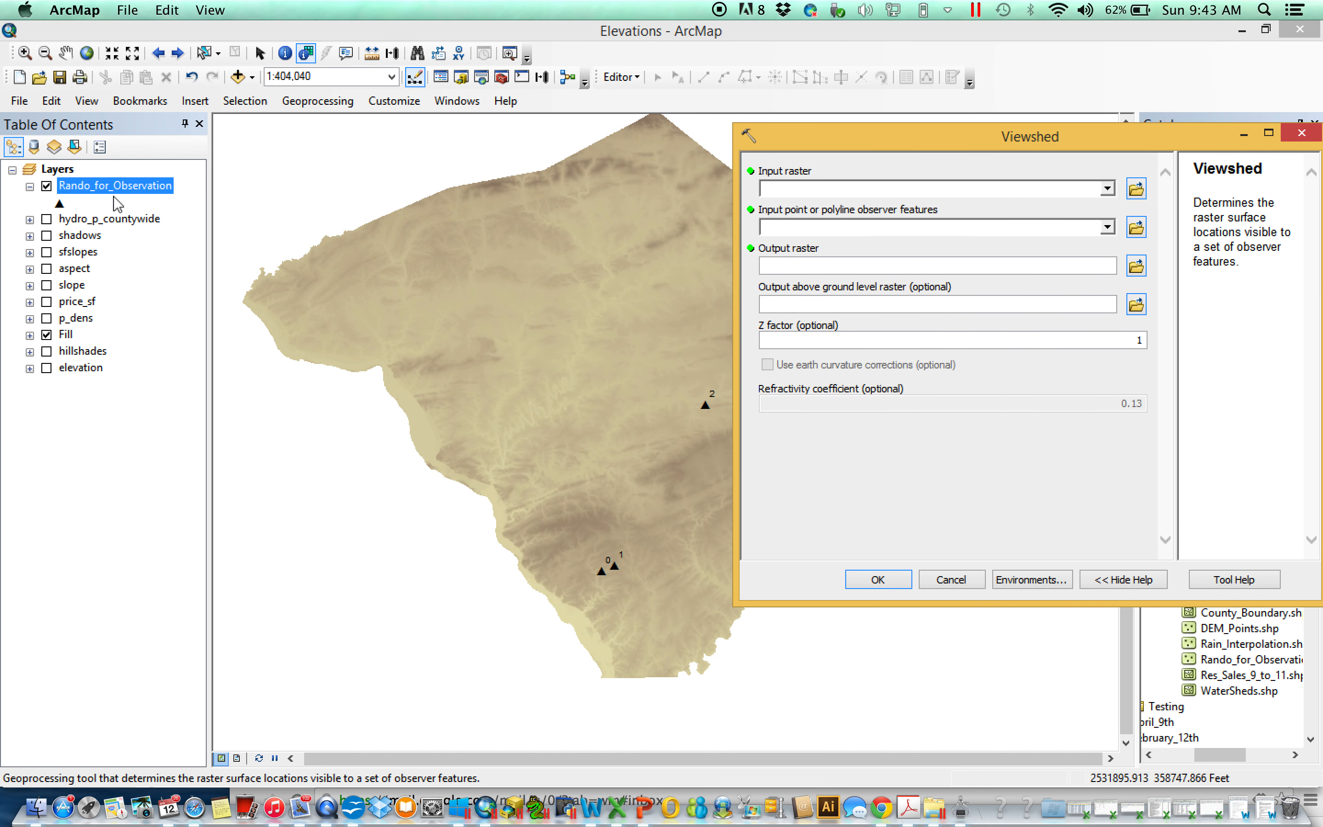
left_click_drag(65, 334, 873, 190)
left_click_drag(134, 187, 881, 236)
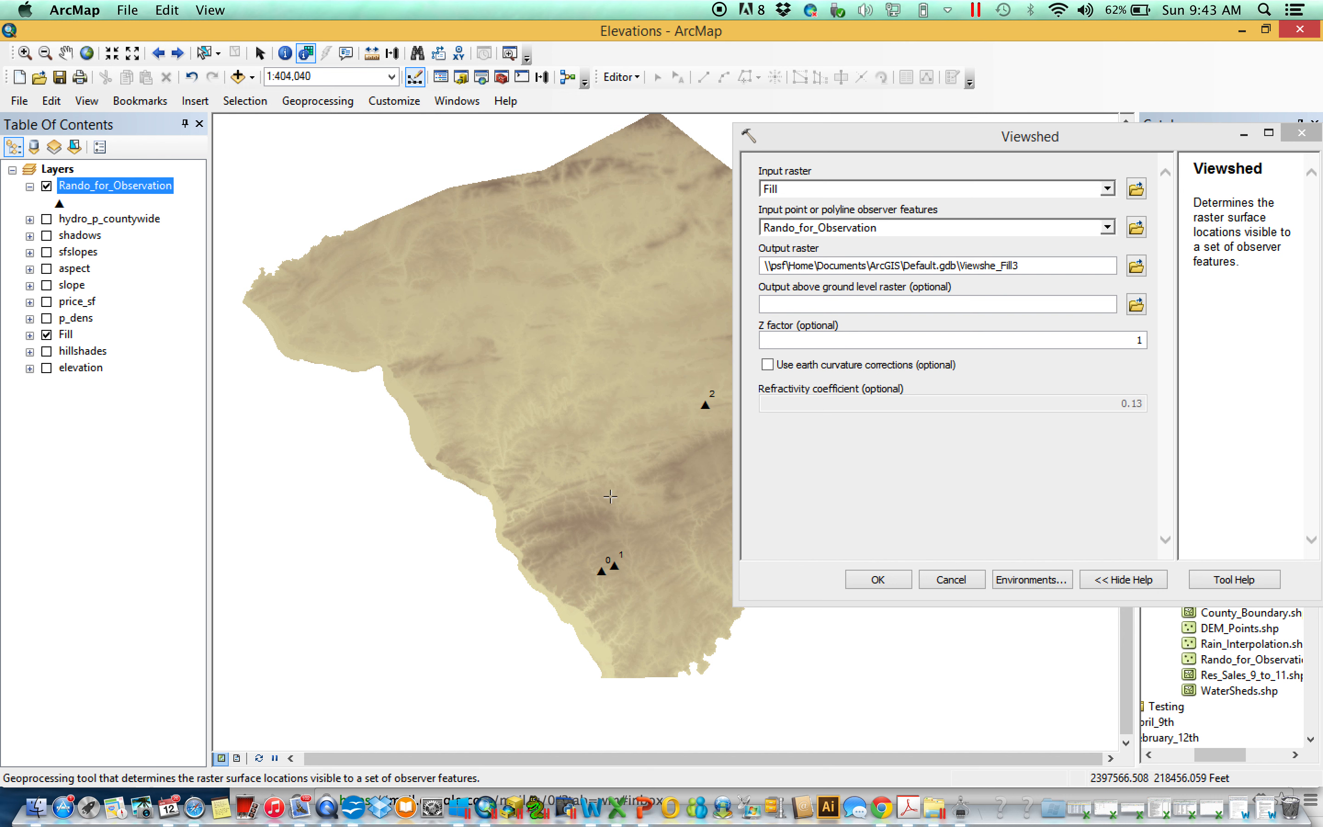
Step: Set the output raster to viewshed1 and the above ground level raster to agl, both in the Video_Outputs folder
left_click(1136, 266)
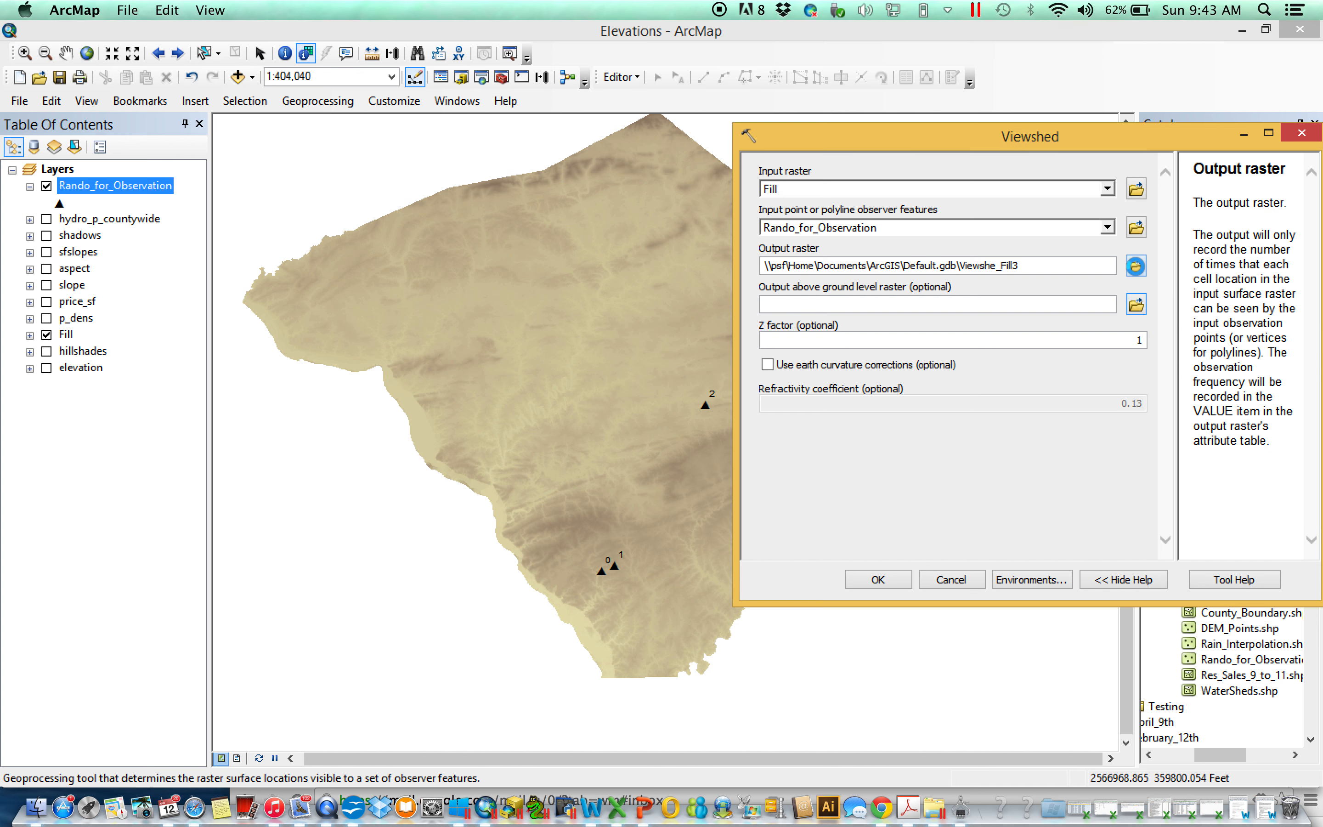
type("viewshed1")
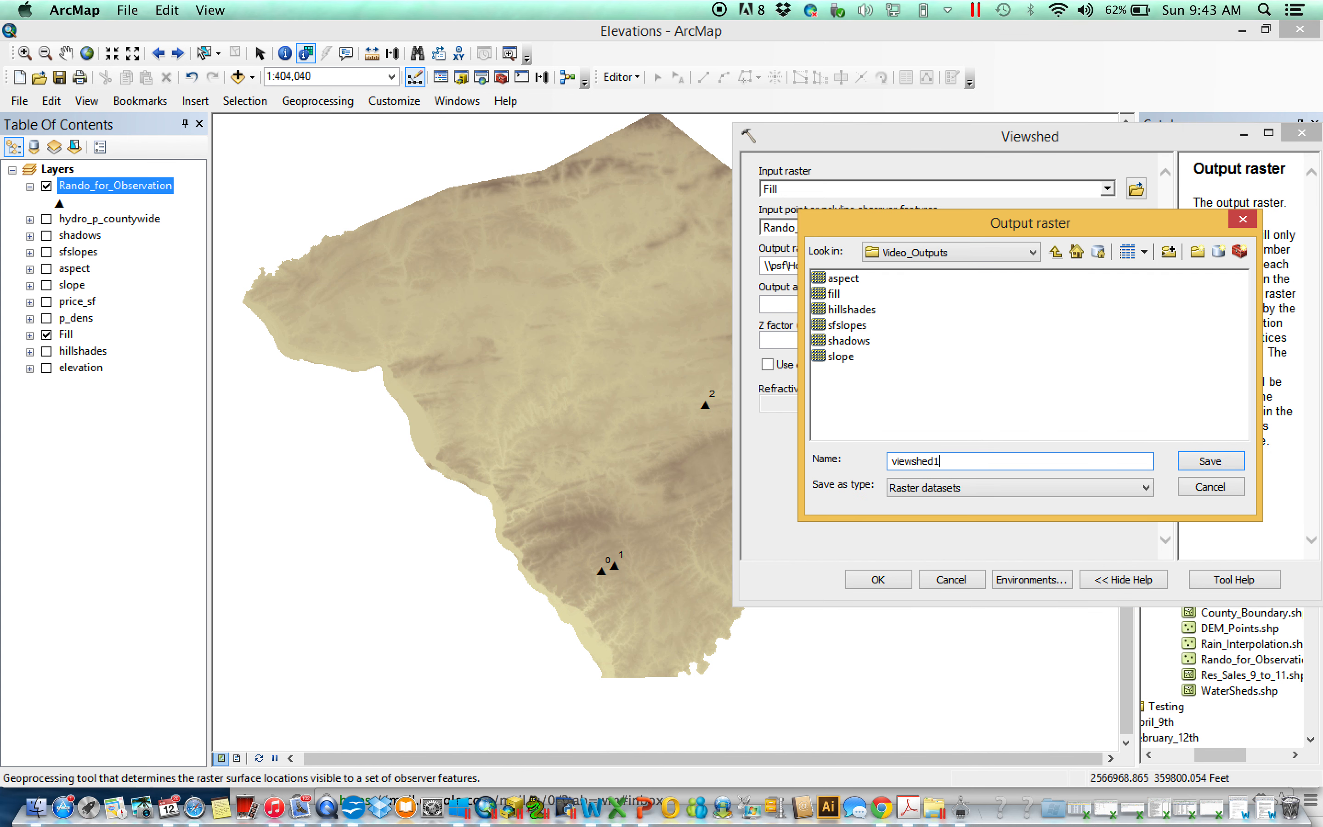
key("Return")
left_click(926, 307)
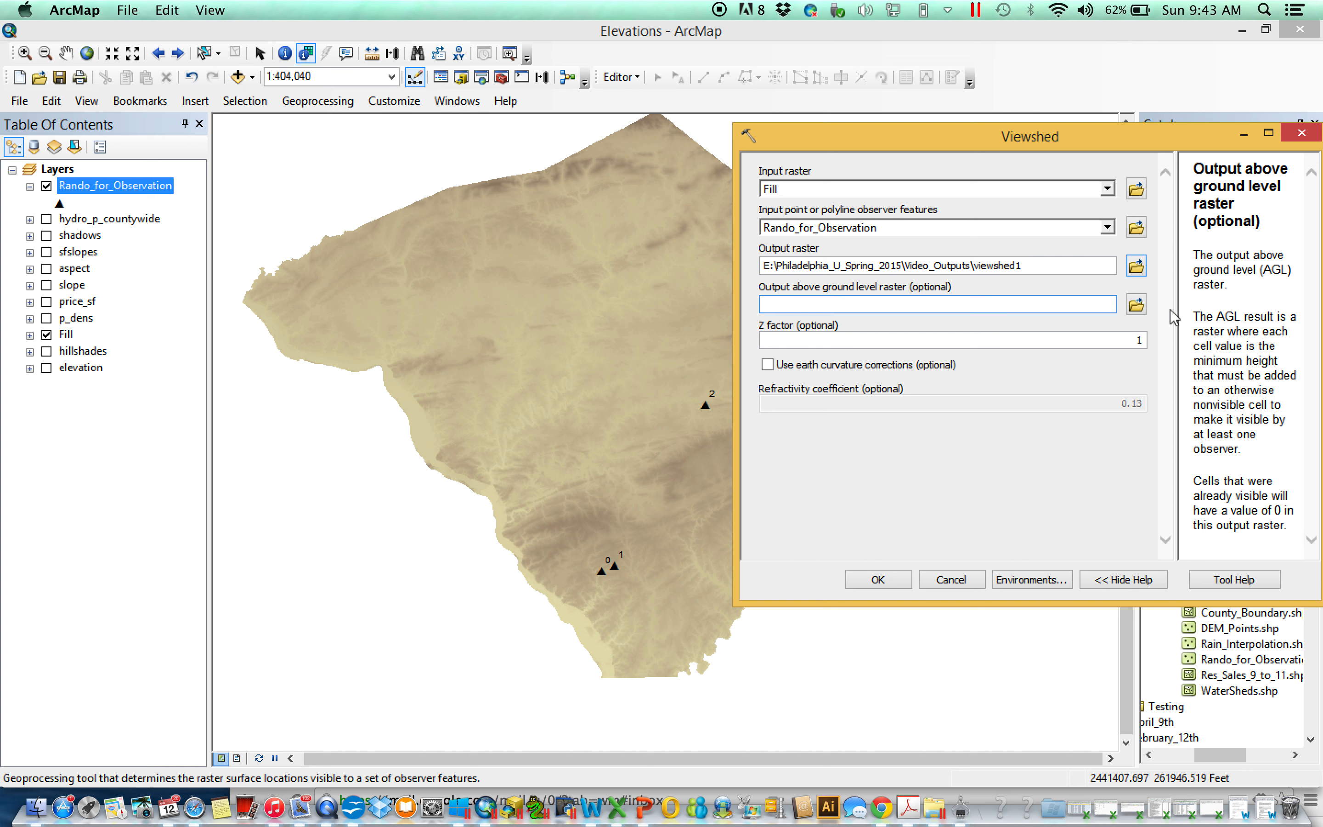
left_click(1135, 305)
type("agl")
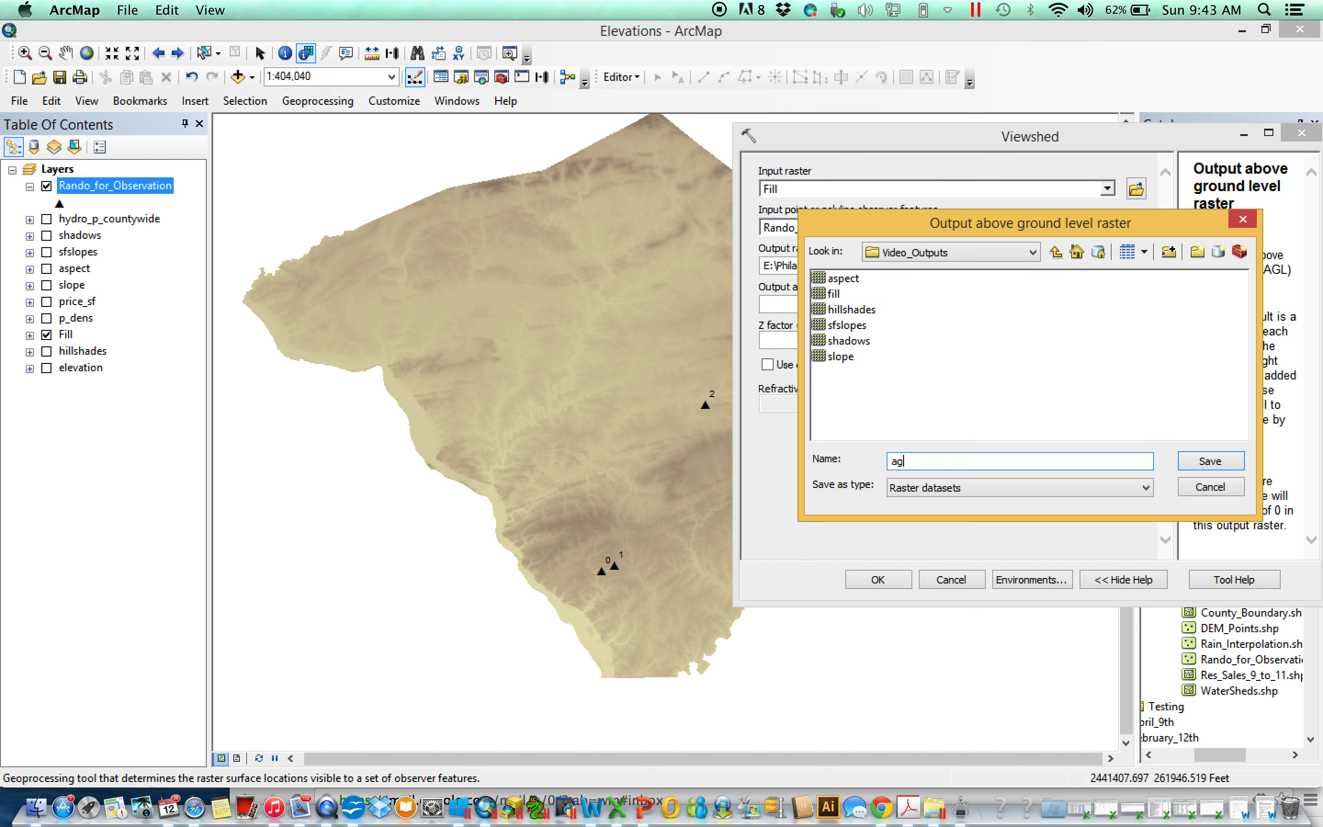
key("Return")
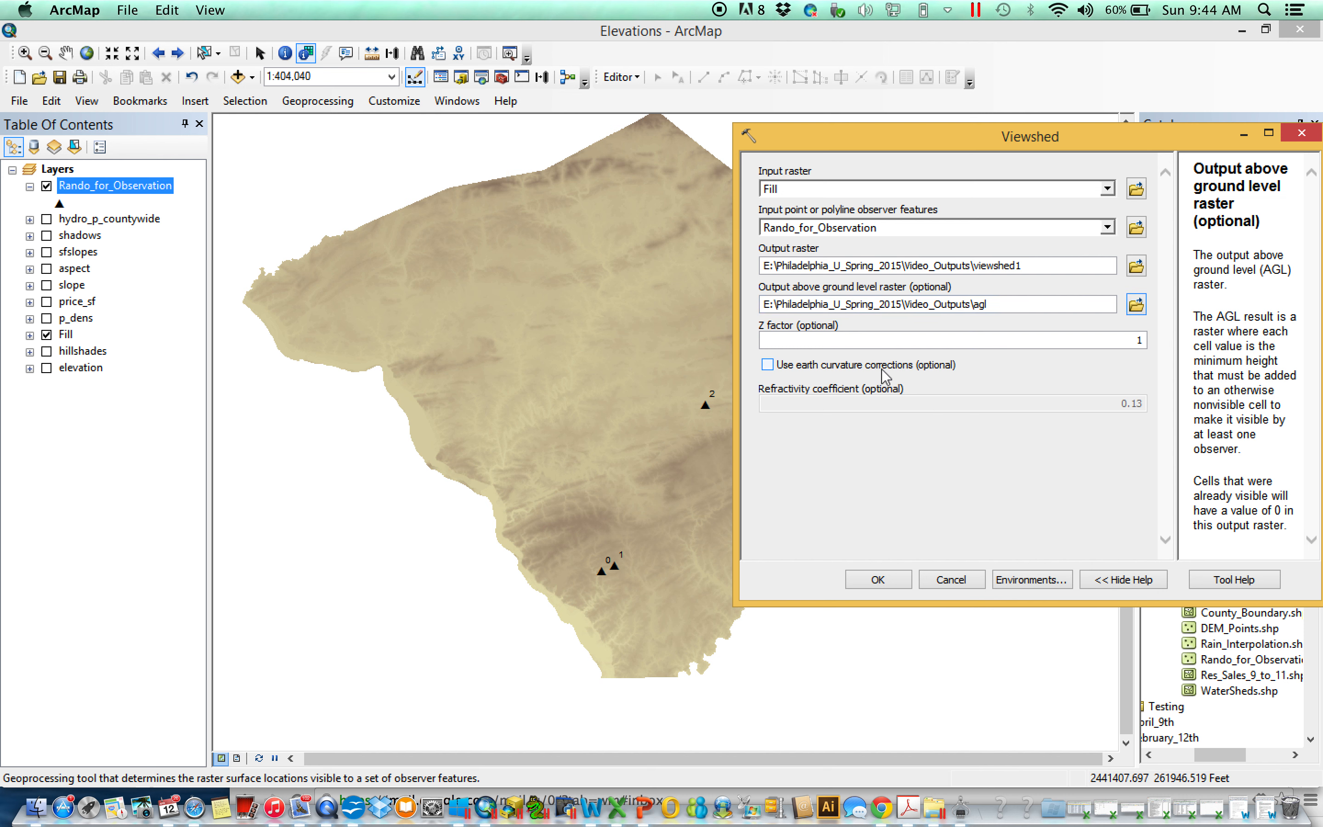
Step: Run the Viewshed tool and hide the resulting agl layer with its legend collapsed
left_click(883, 588)
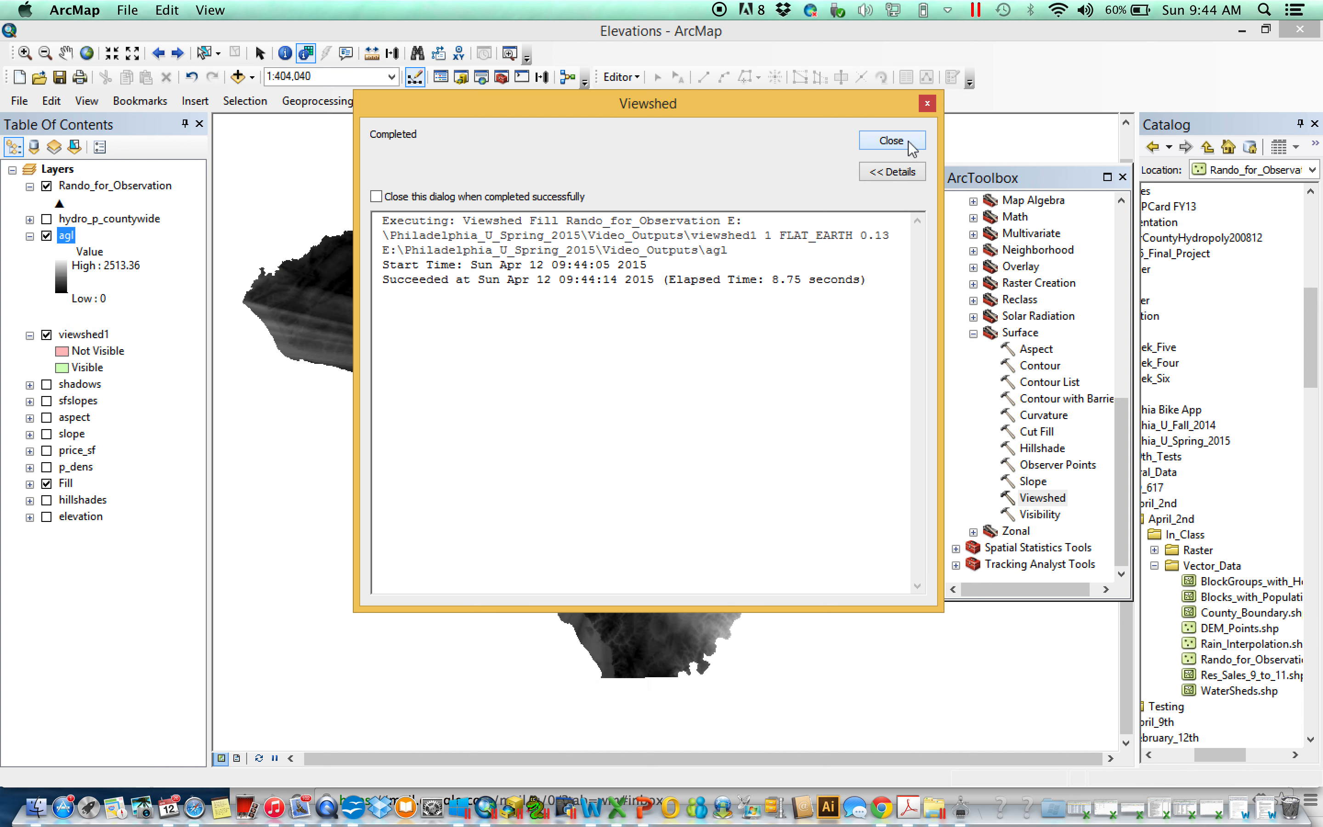
left_click(908, 143)
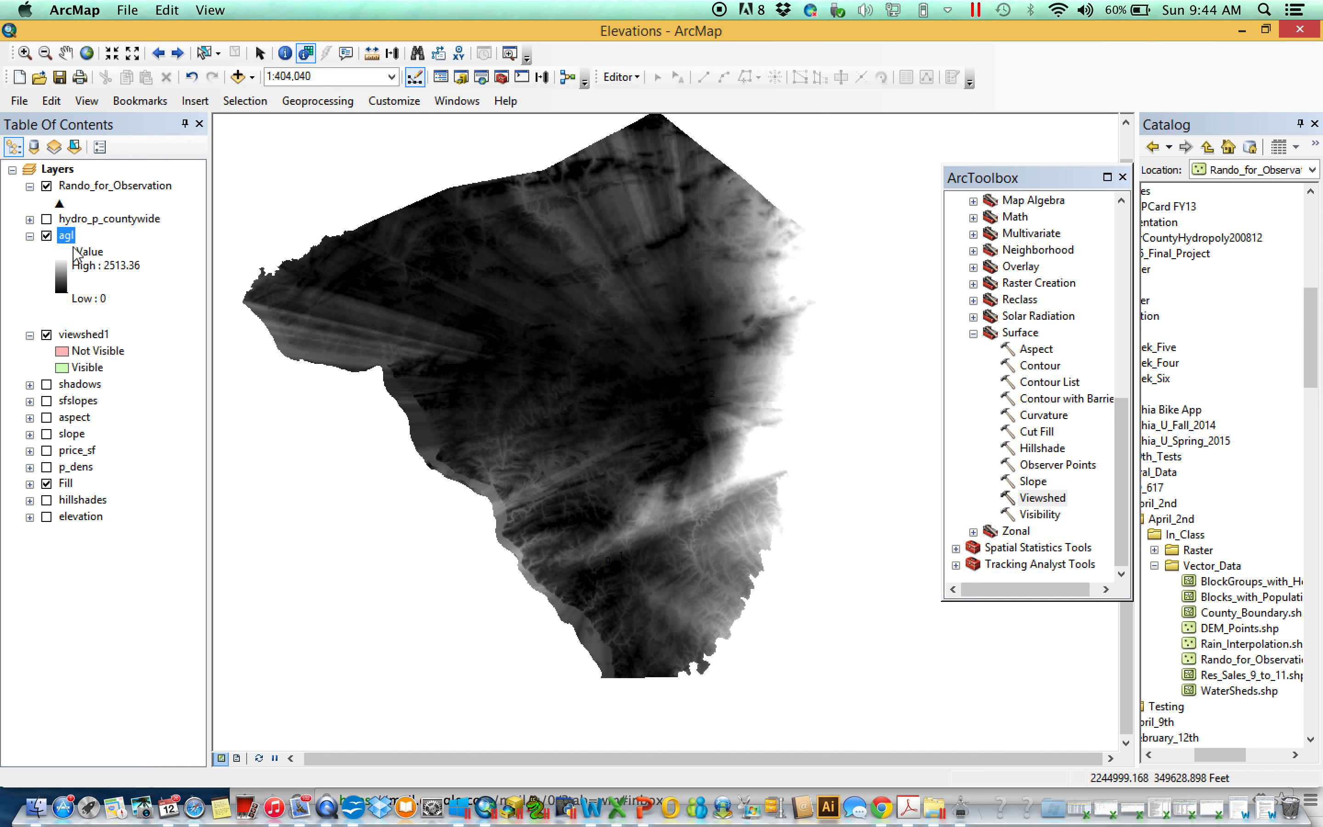
left_click(30, 236)
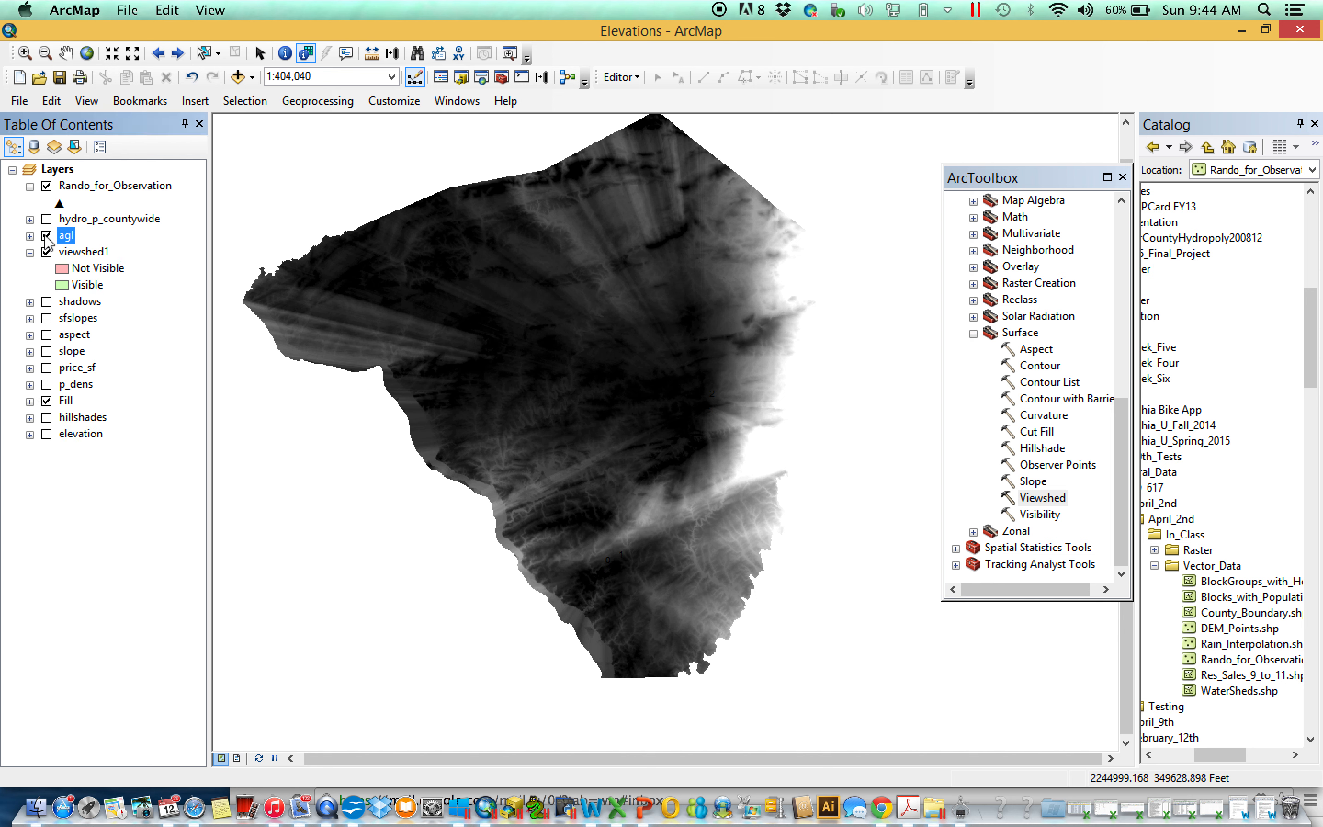
left_click(47, 236)
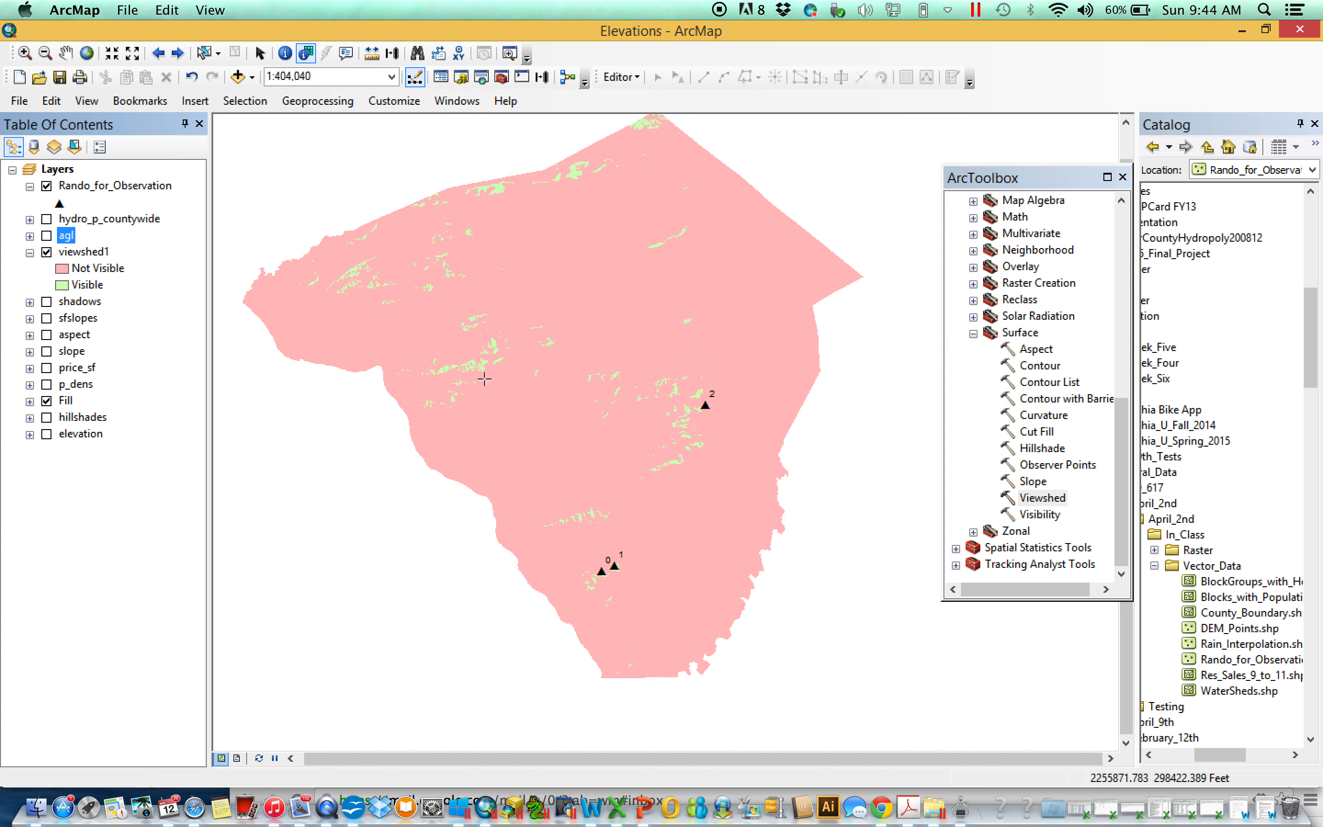
Step: Examine the viewshed1 attribute table by highlighting the cells of values 0, 1 and 2 in turn, and close the table
right_click(105, 252)
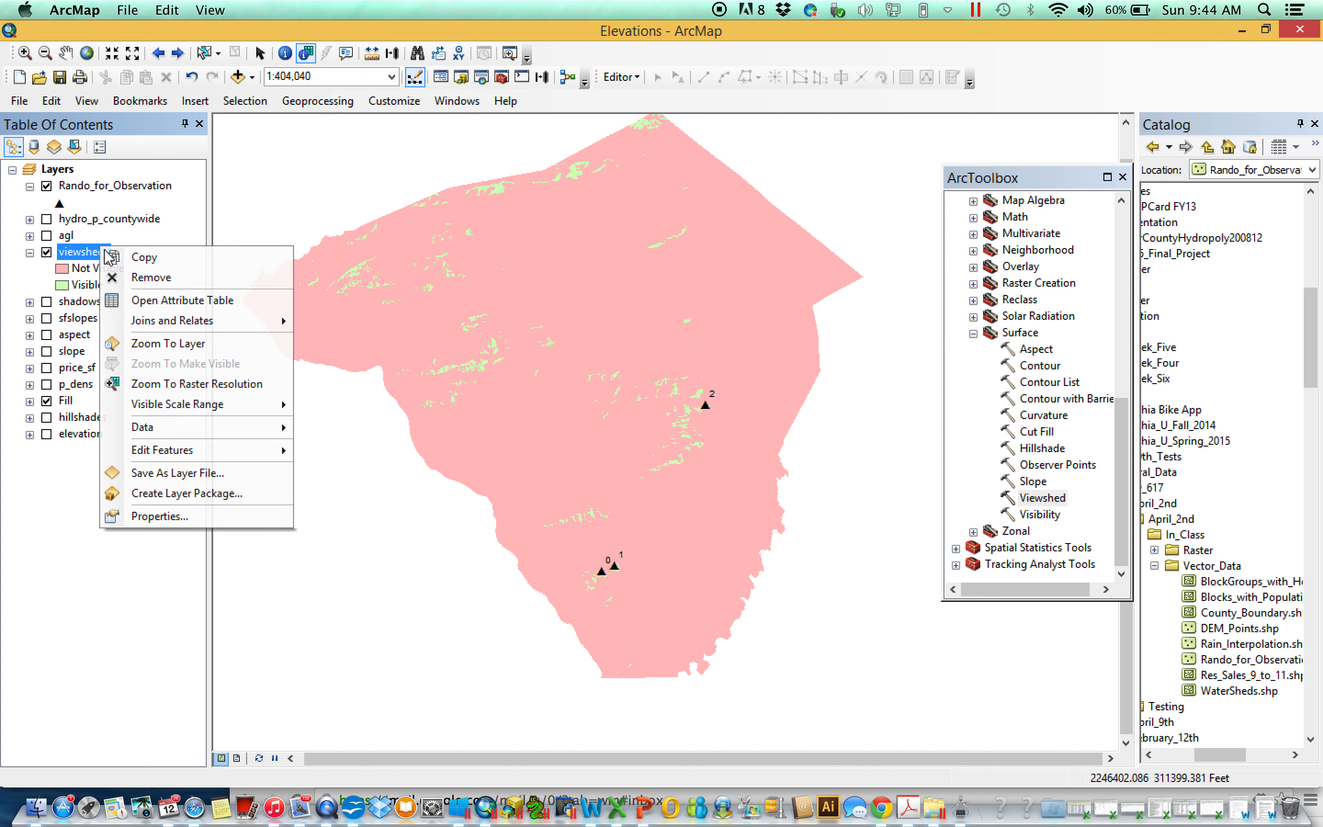
left_click(151, 302)
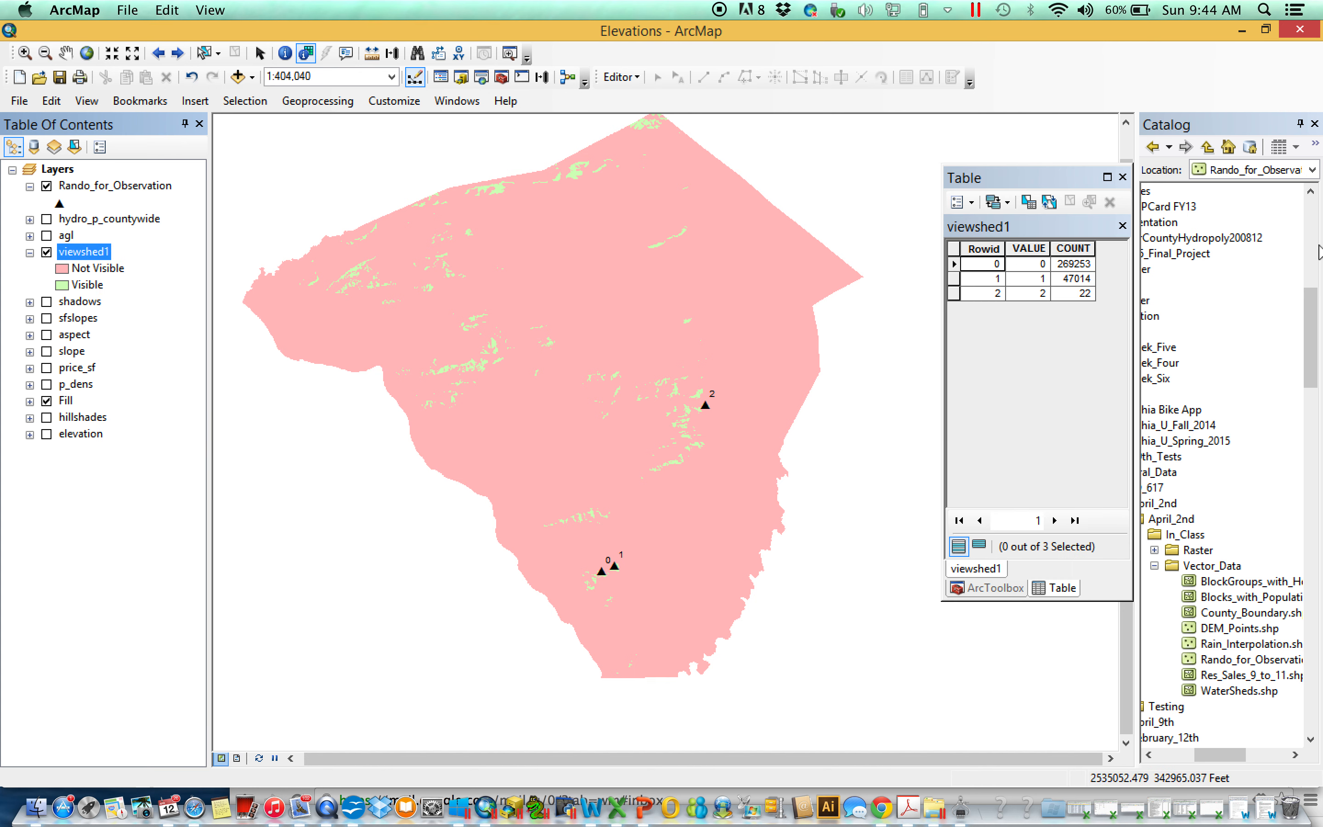
left_click(954, 264)
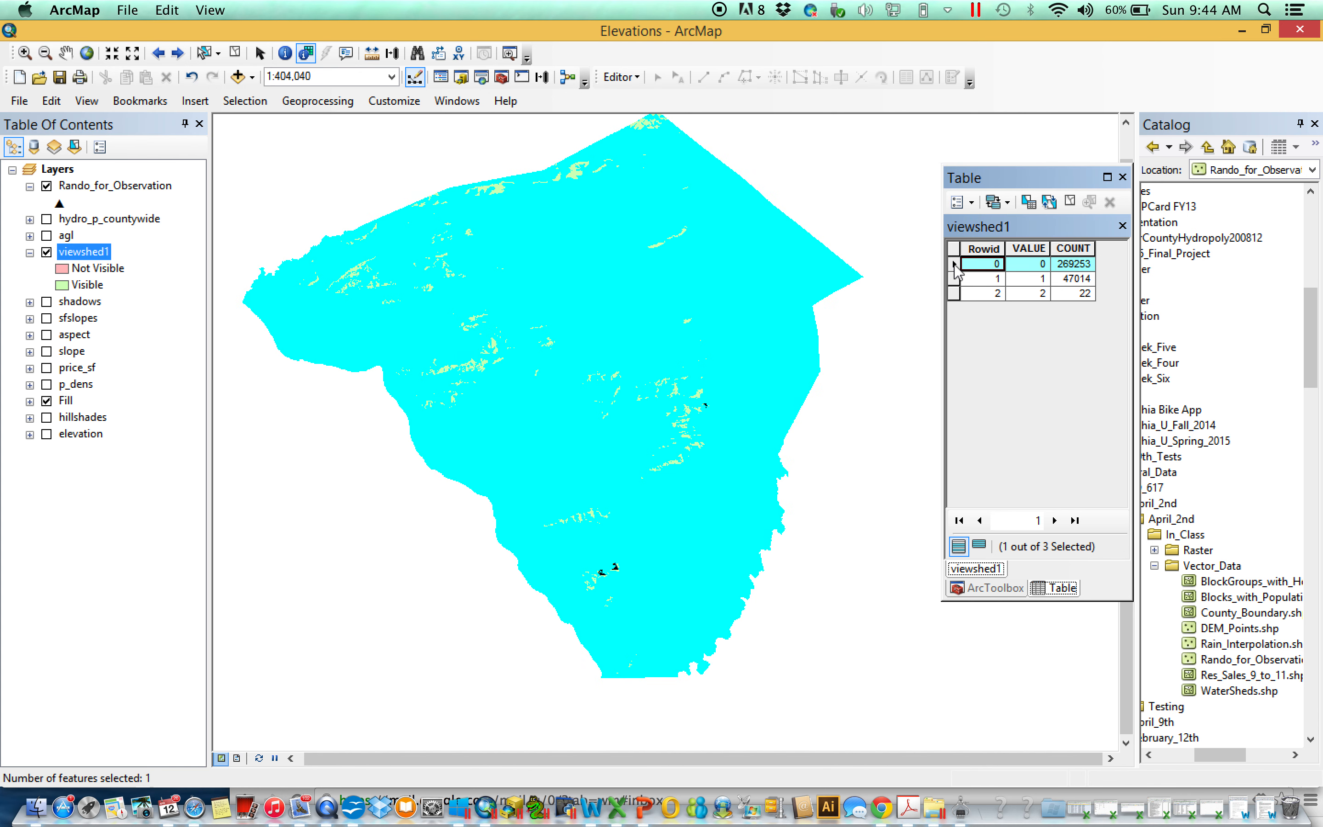
left_click(954, 279)
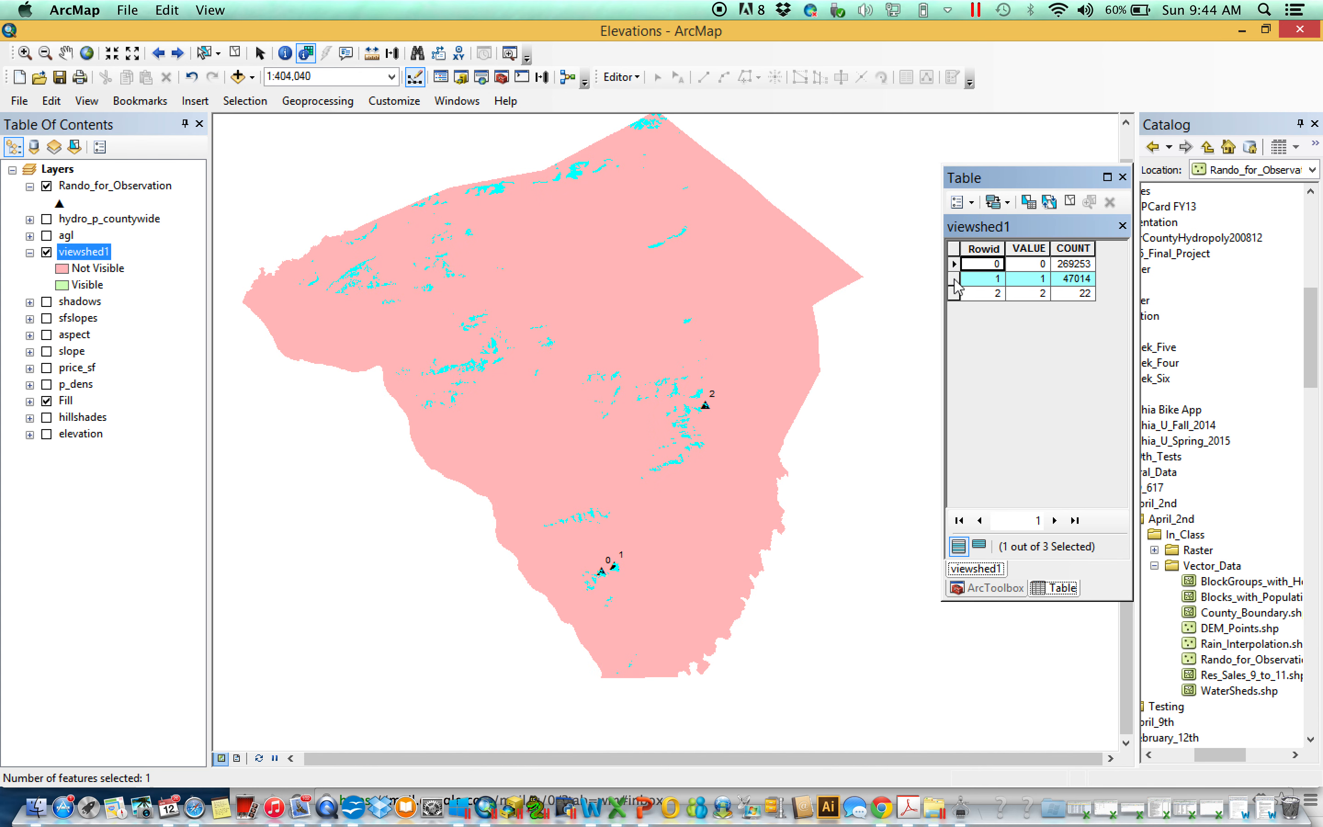
left_click(954, 293)
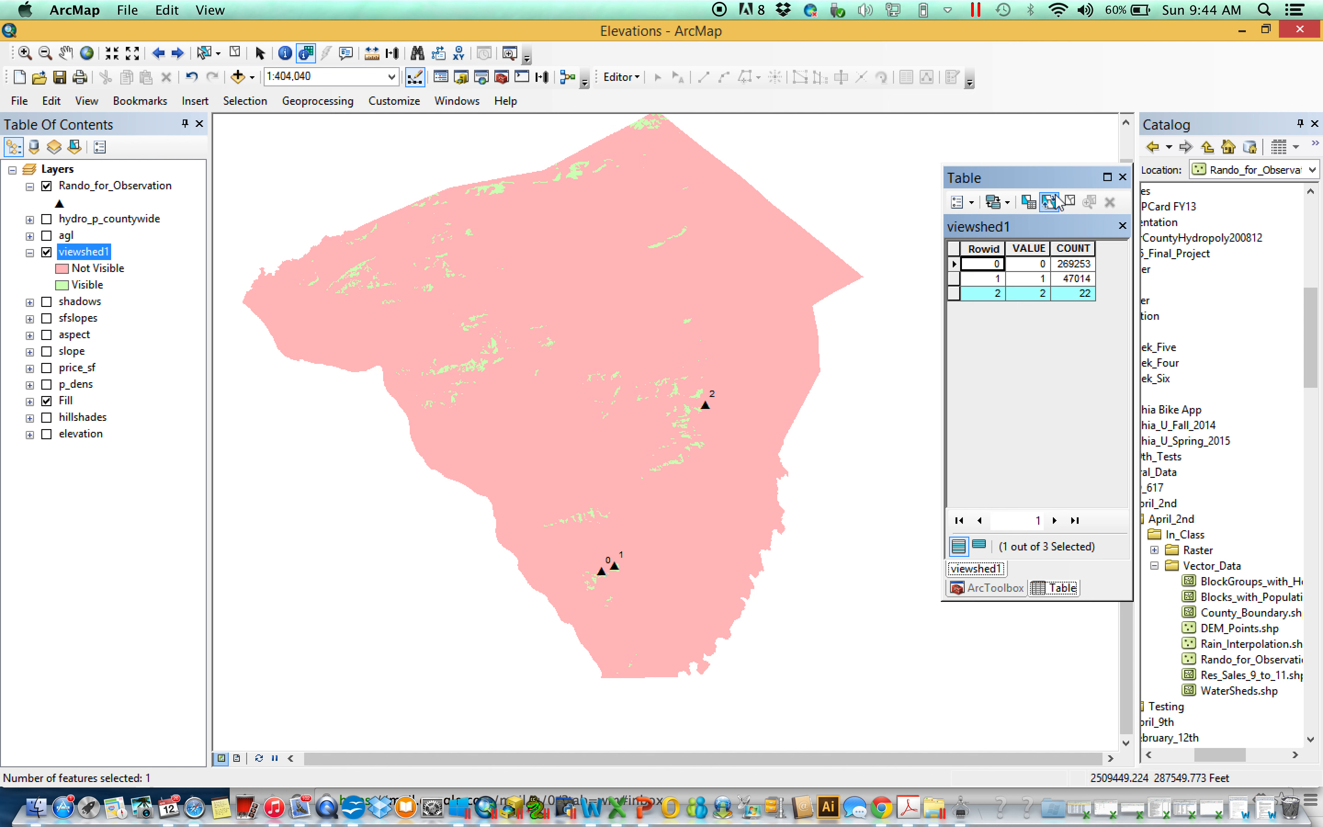
left_click(1114, 199)
left_click(1122, 177)
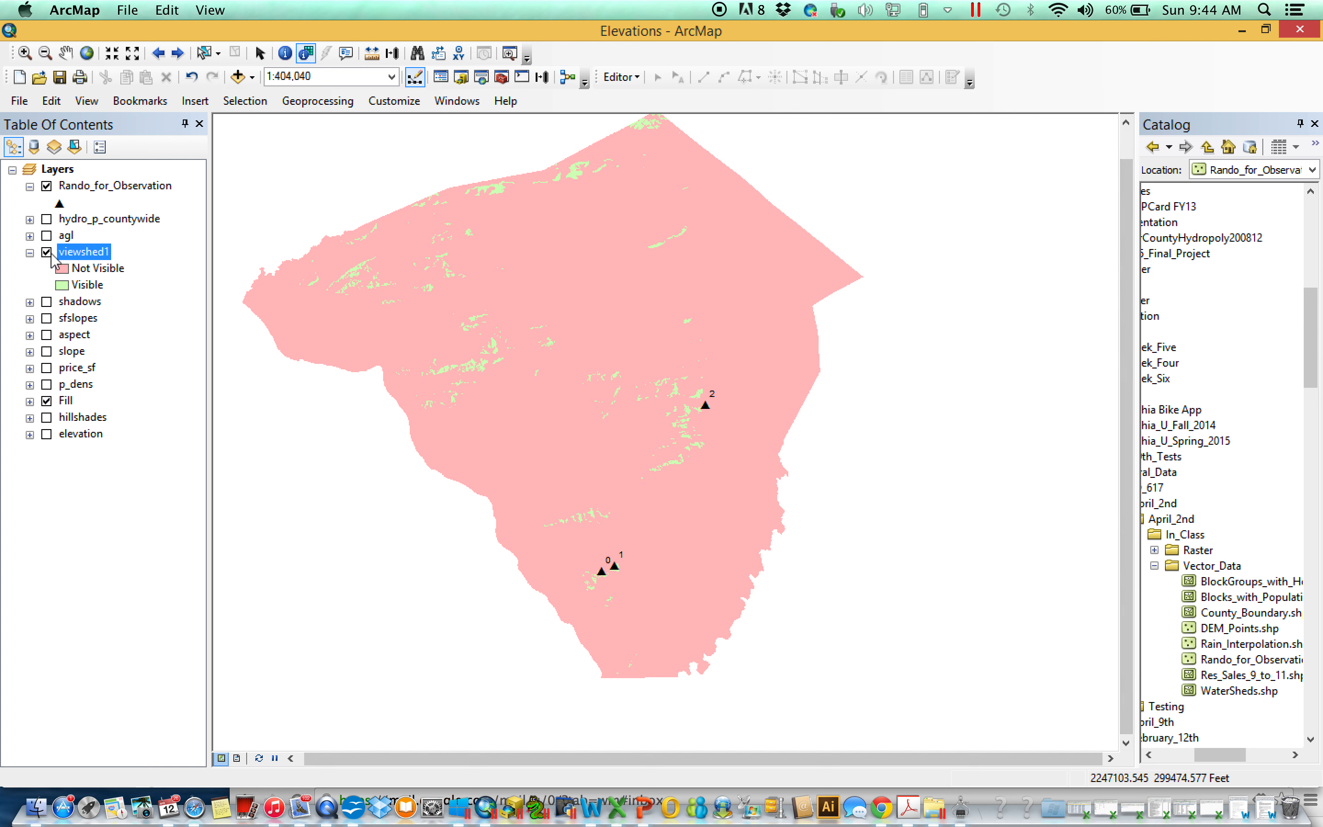
Step: Symbolize viewshed1 with no color for Not Visible cells and dark red for Visible cells
right_click(66, 268)
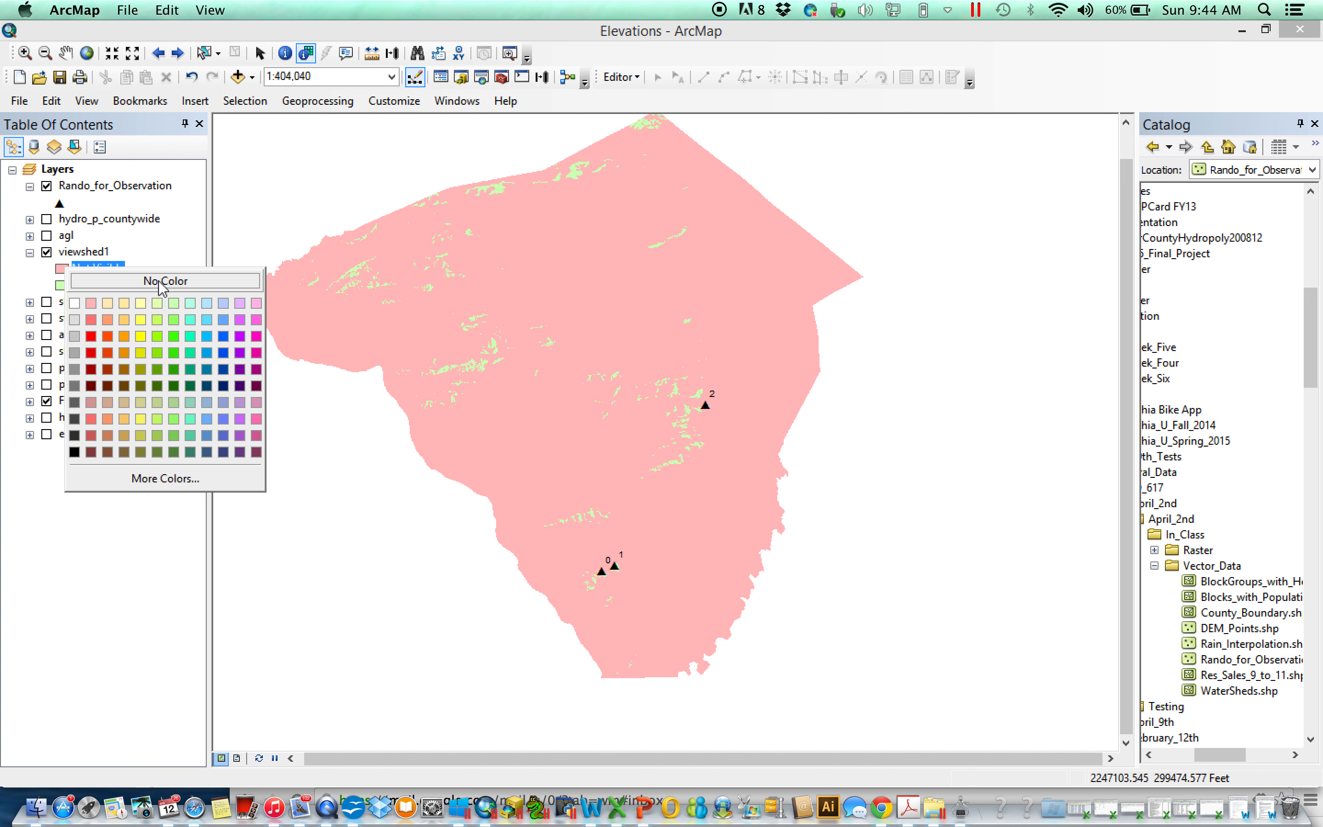
left_click(162, 283)
left_click(62, 287)
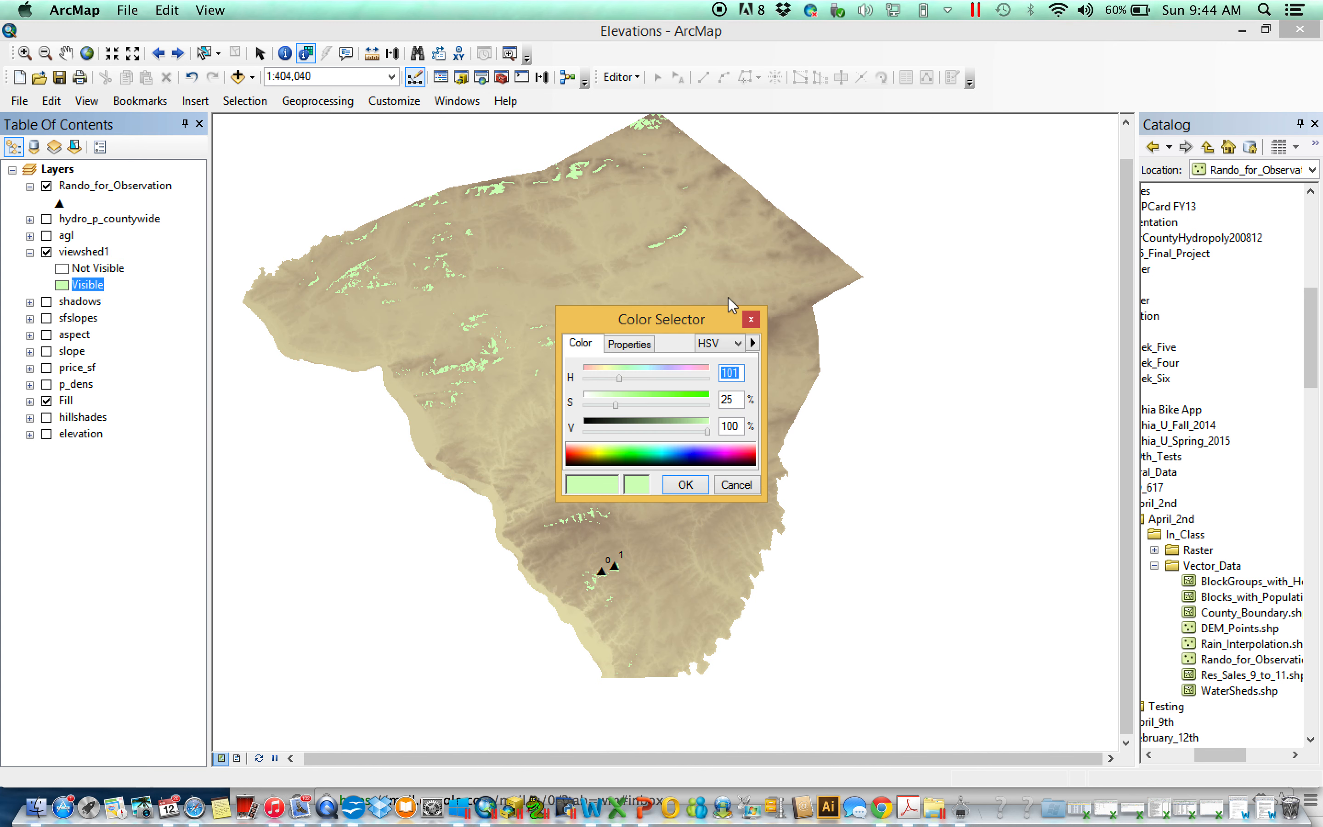
left_click(752, 320)
right_click(63, 285)
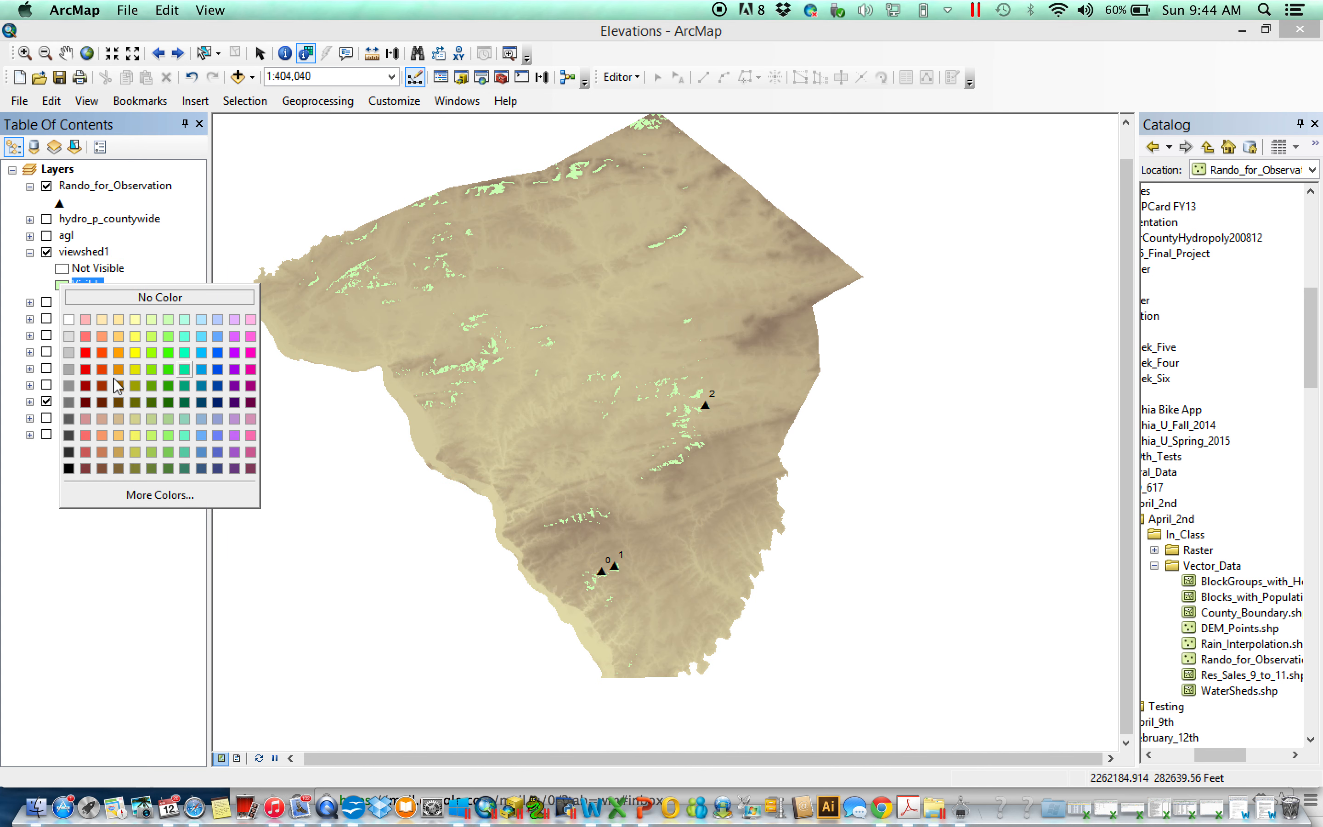
left_click(86, 387)
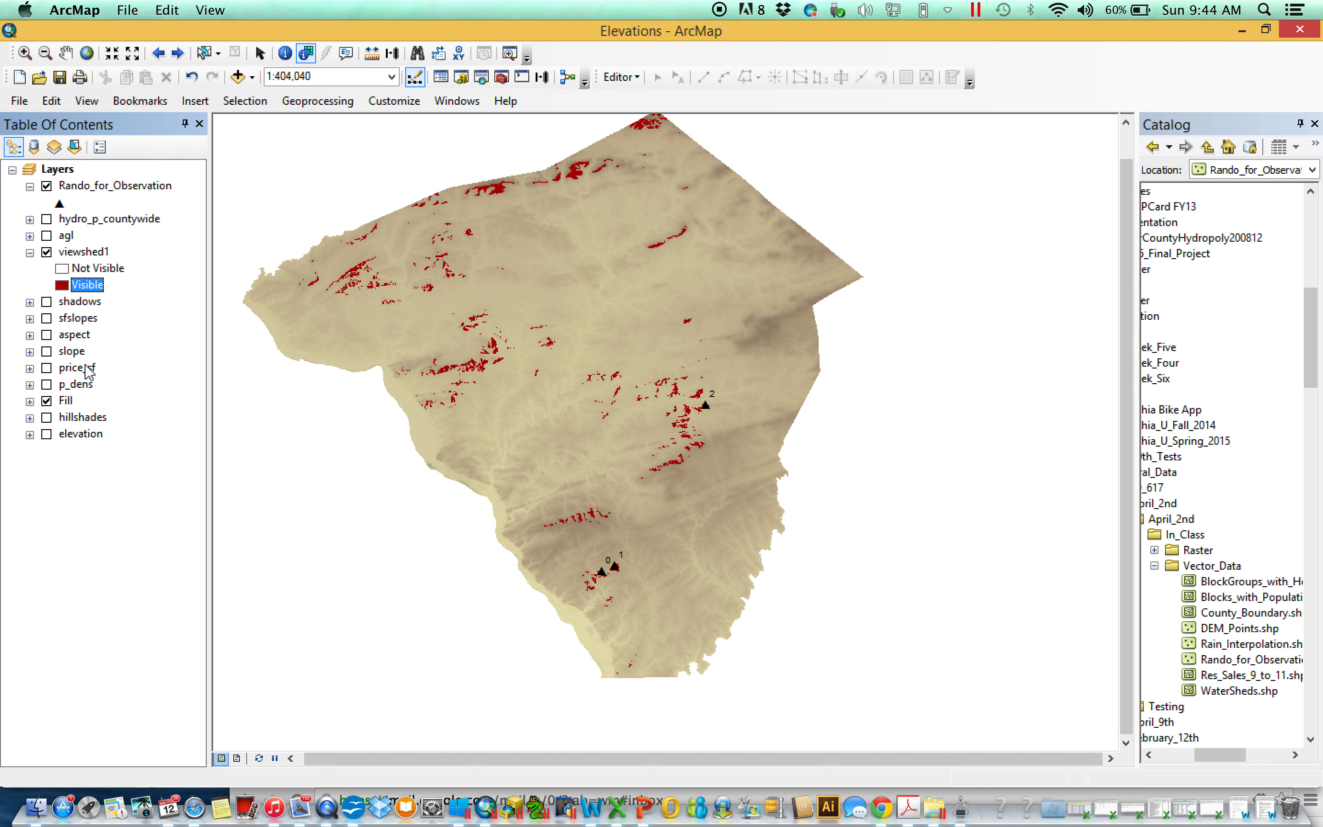
Step: Check the elevation range in the Fill layer's legend and collapse the legend again
left_click(30, 401)
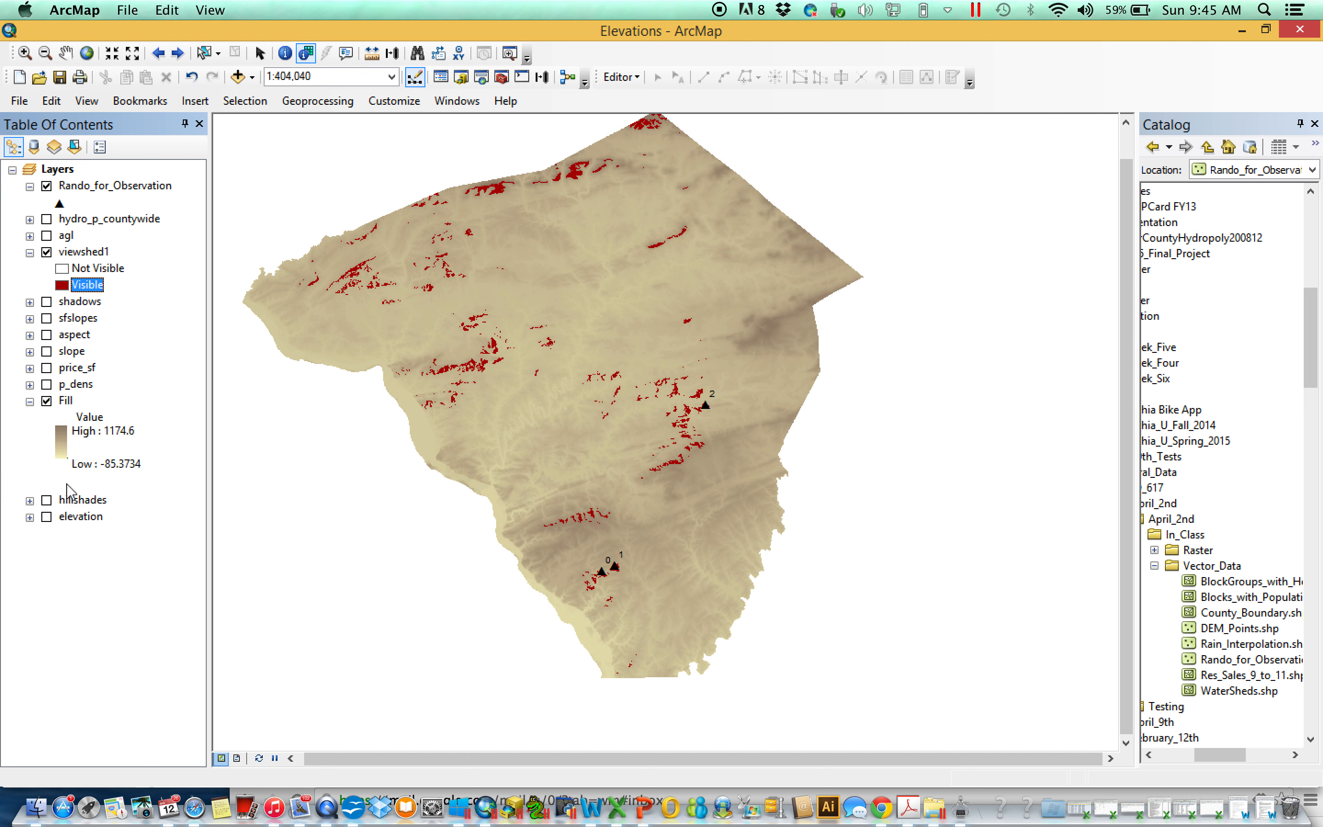
left_click(30, 401)
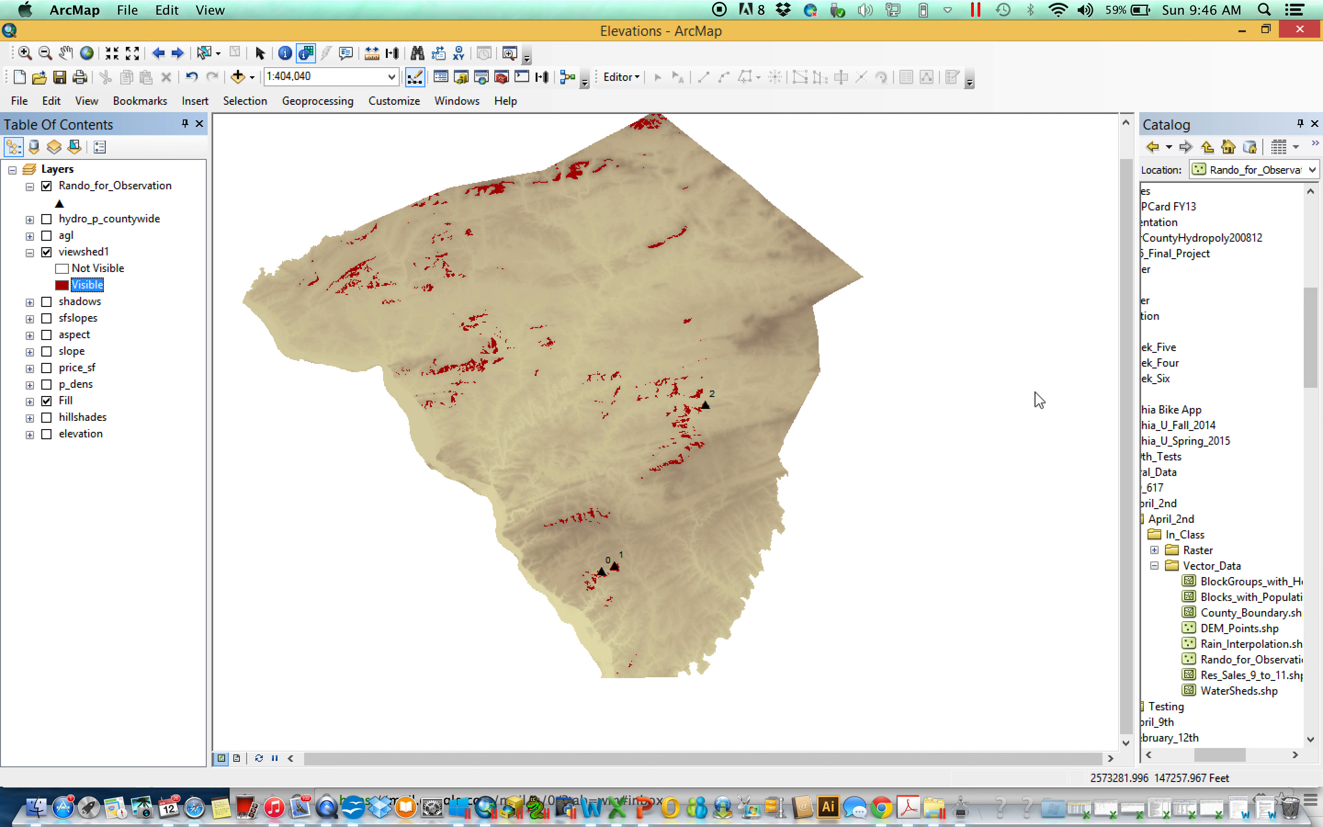
left_click(30, 401)
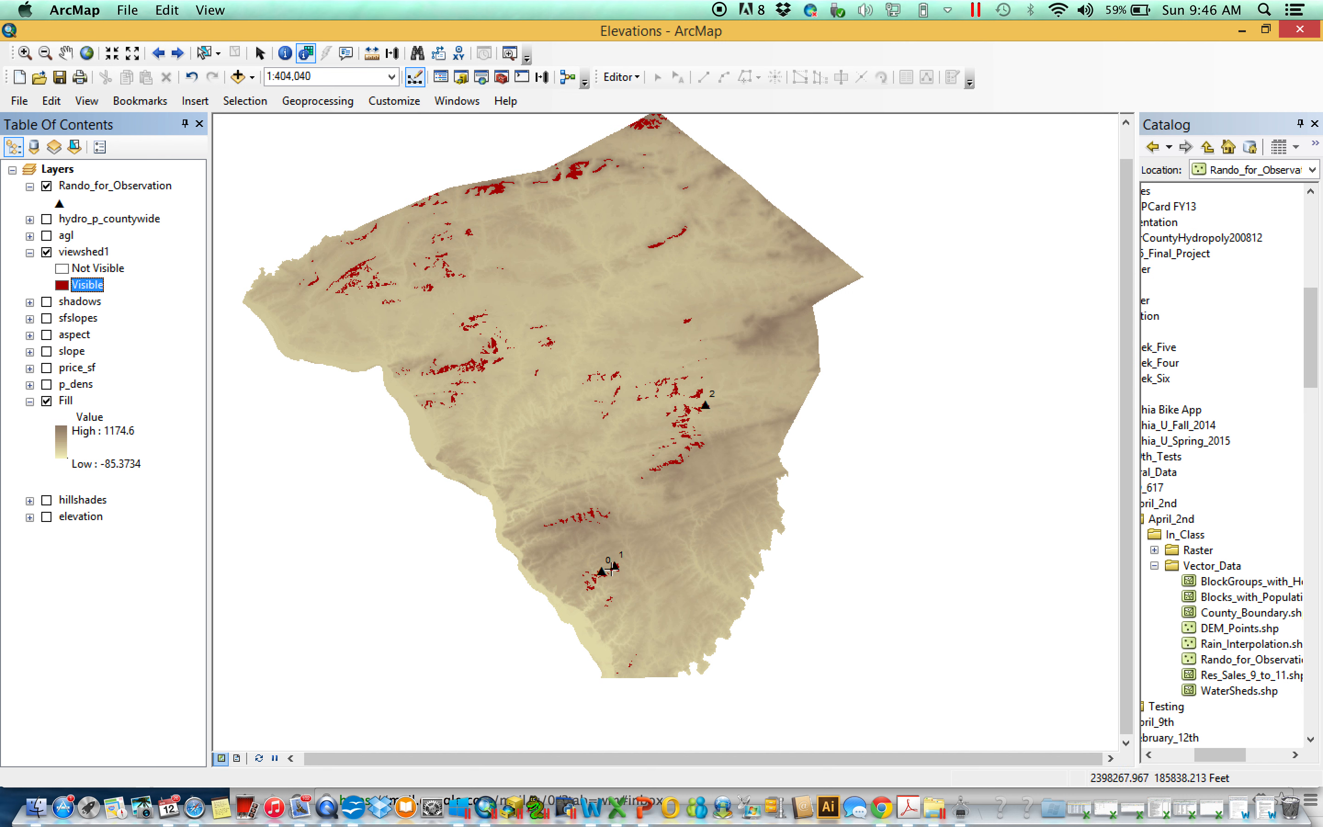
left_click(28, 402)
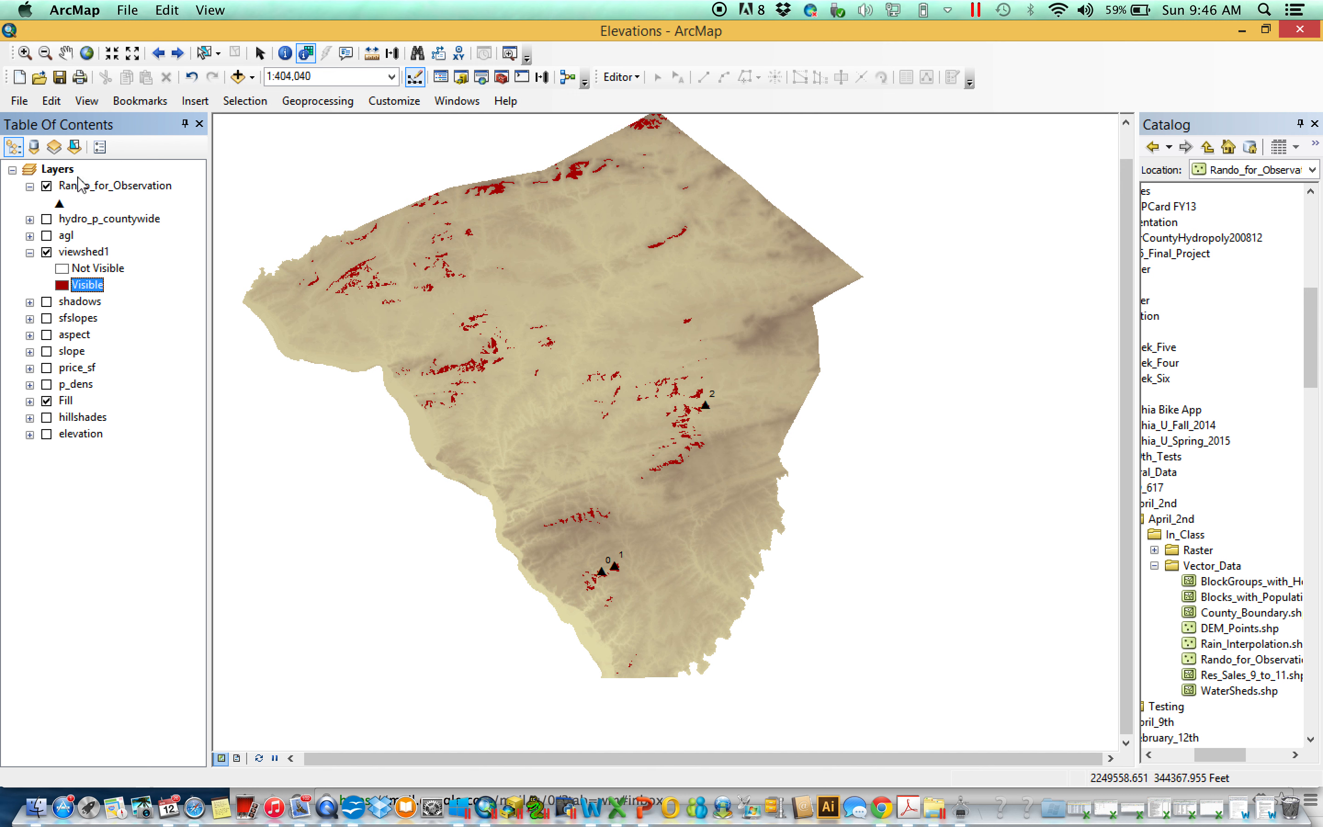
Step: Hide the viewshed1 layer and open the Rando_for_Observation attribute table in a widened window
left_click(47, 253)
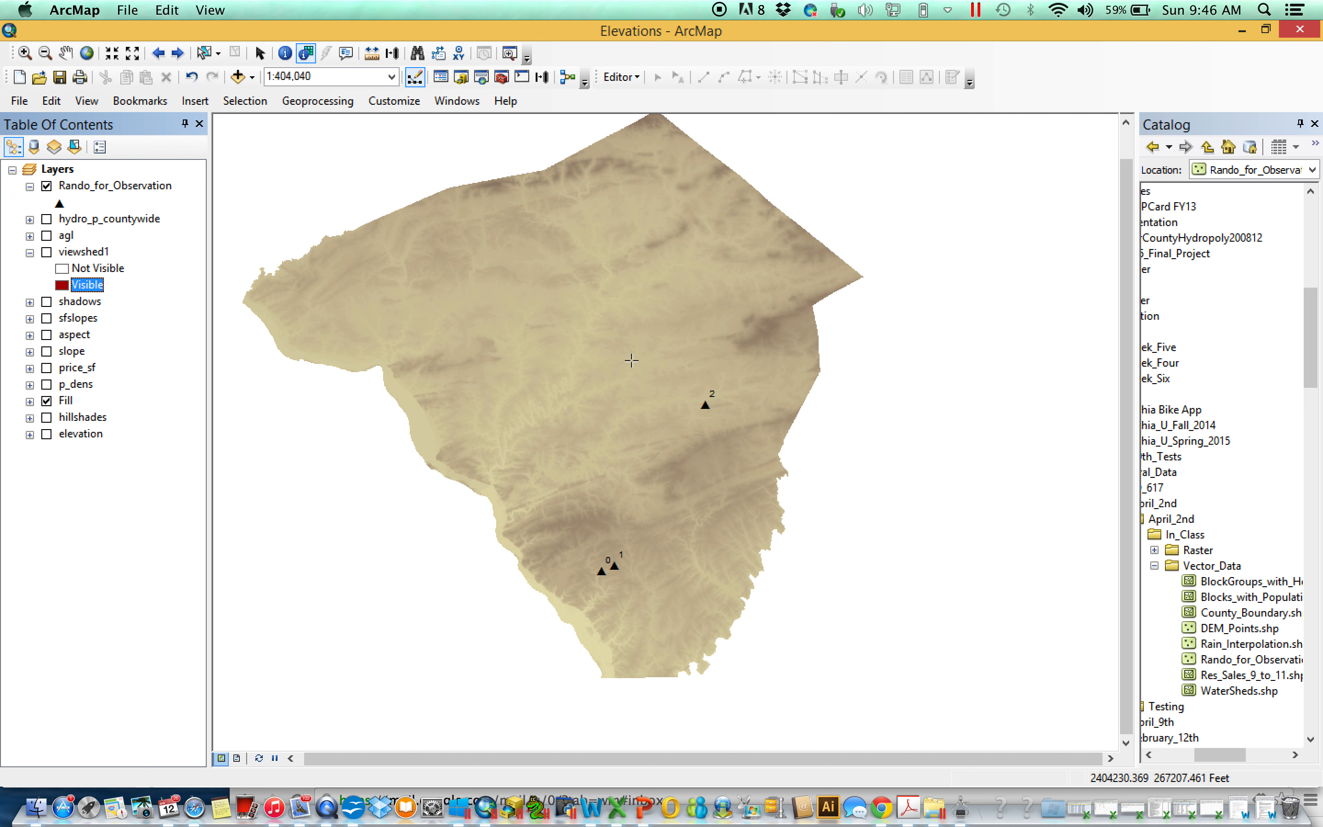
right_click(127, 186)
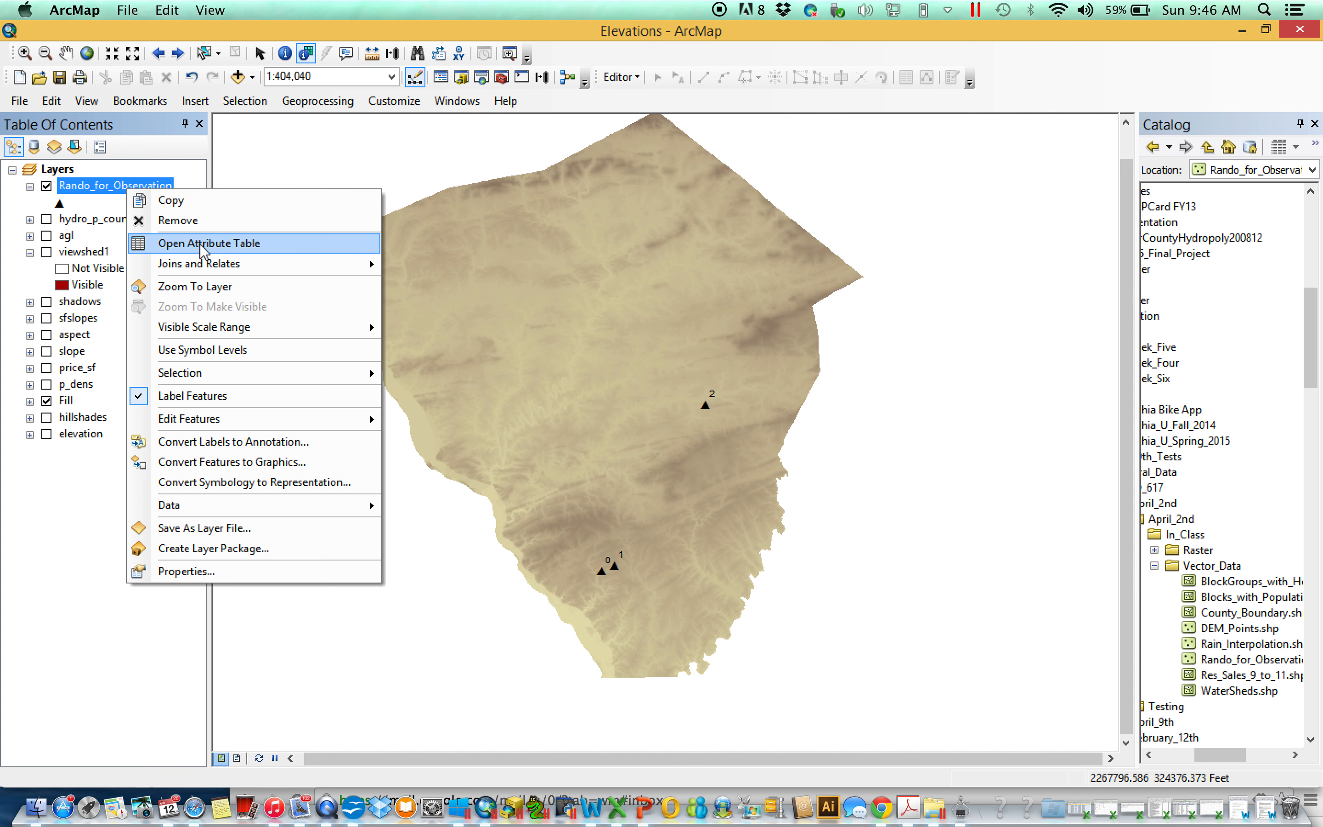
left_click(204, 243)
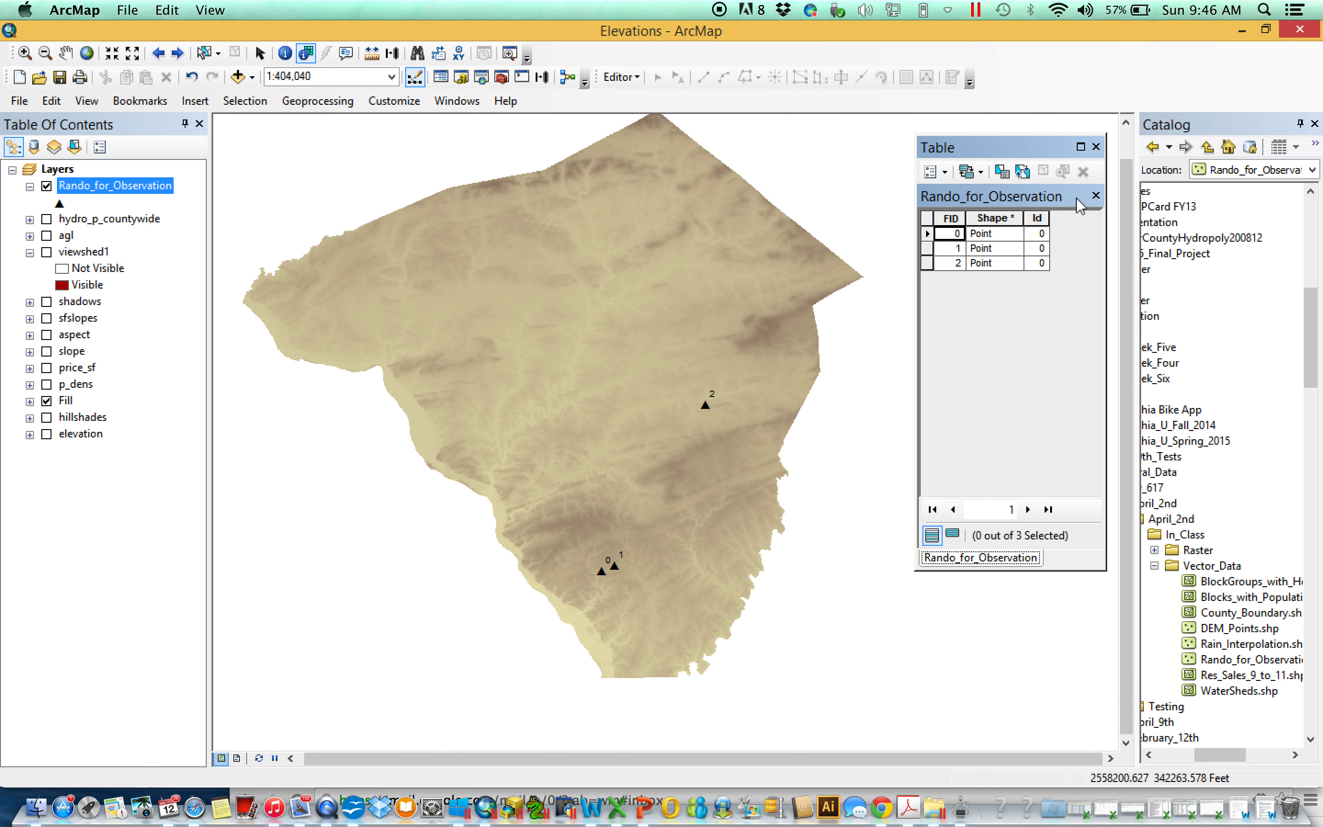
left_click_drag(1107, 240, 1255, 240)
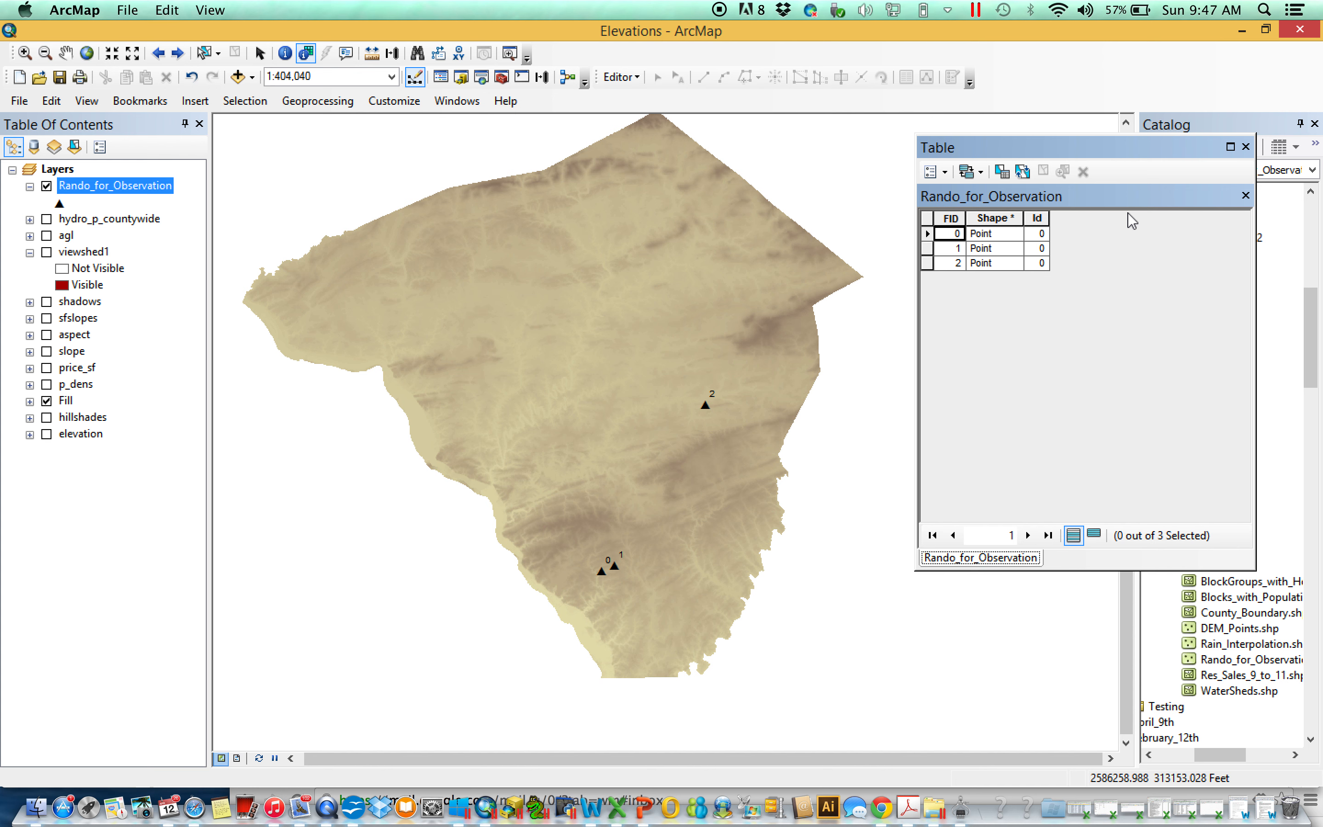
Step: Add a Short Integer field named OFFSETA with precision 0 to the Rando_for_Observation attribute table
left_click(948, 174)
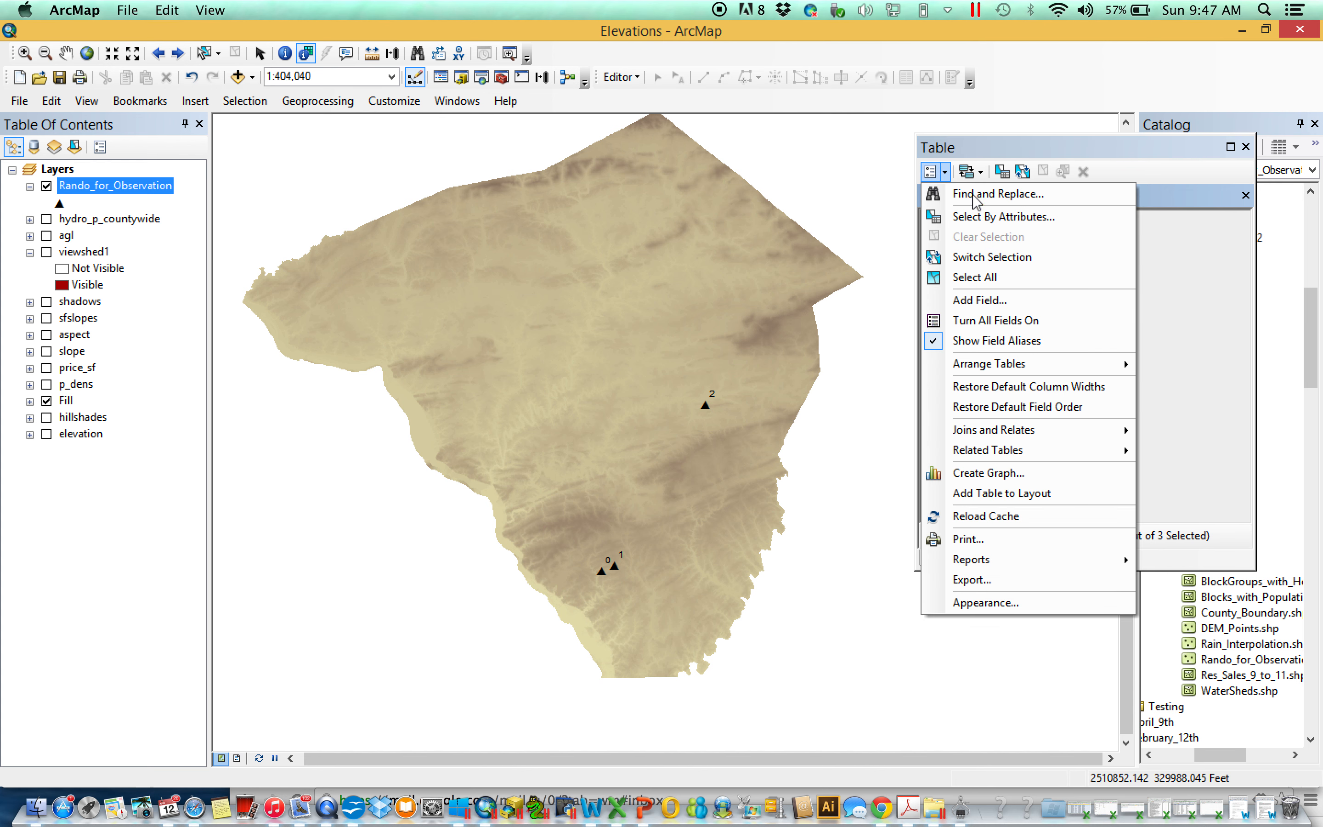
left_click(1006, 301)
type("OFFSETA")
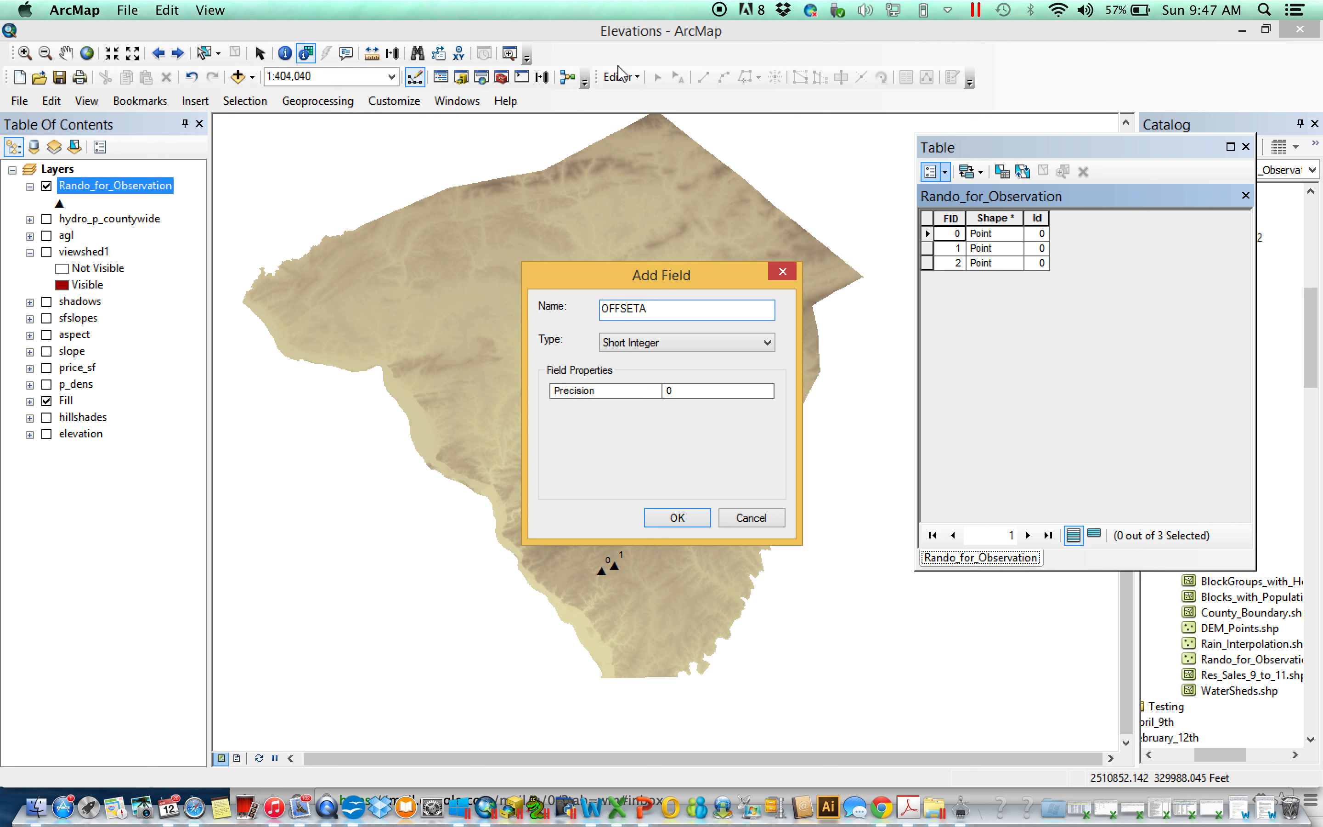
left_click(714, 391)
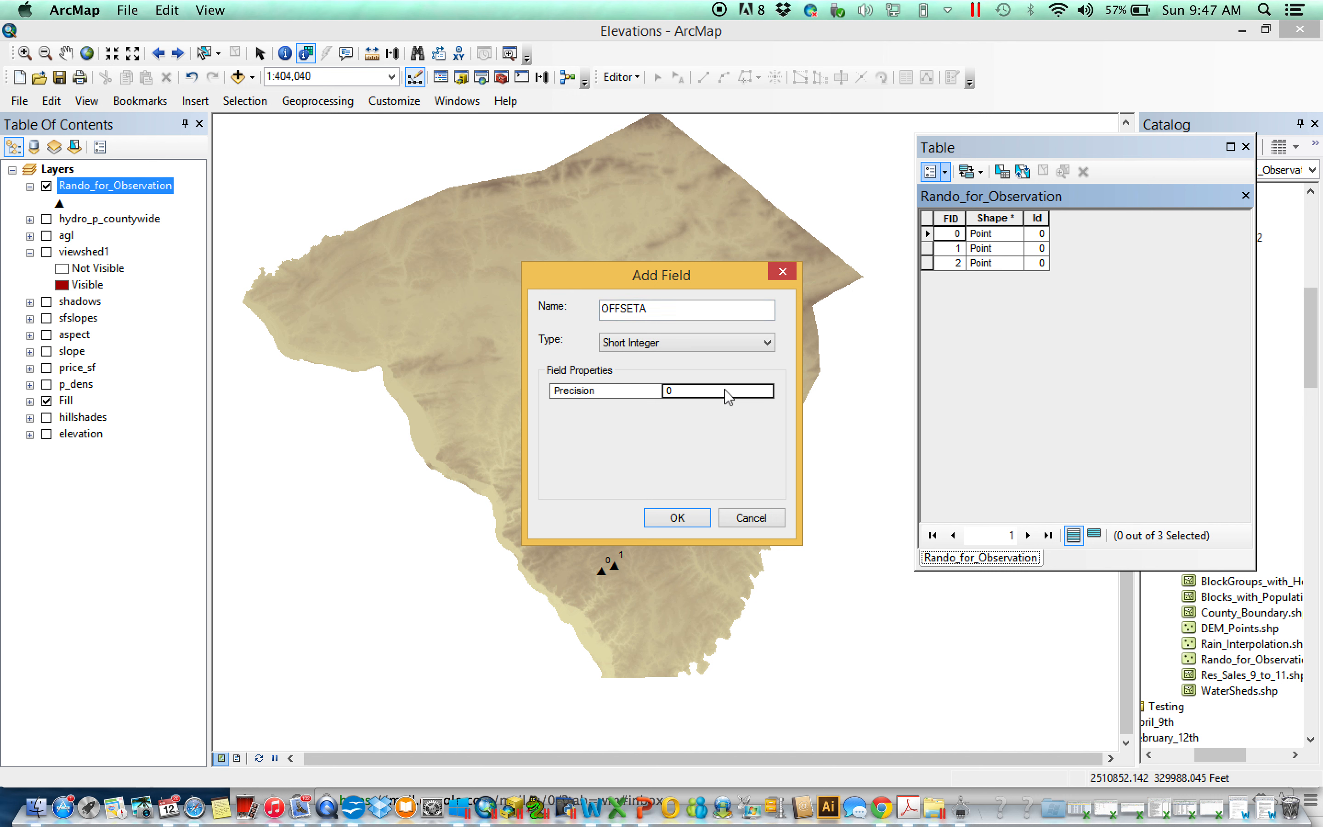
left_click(686, 524)
Step: Calculate the OFFSETA field as 100 for all observer points and shorten the table window
right_click(1096, 218)
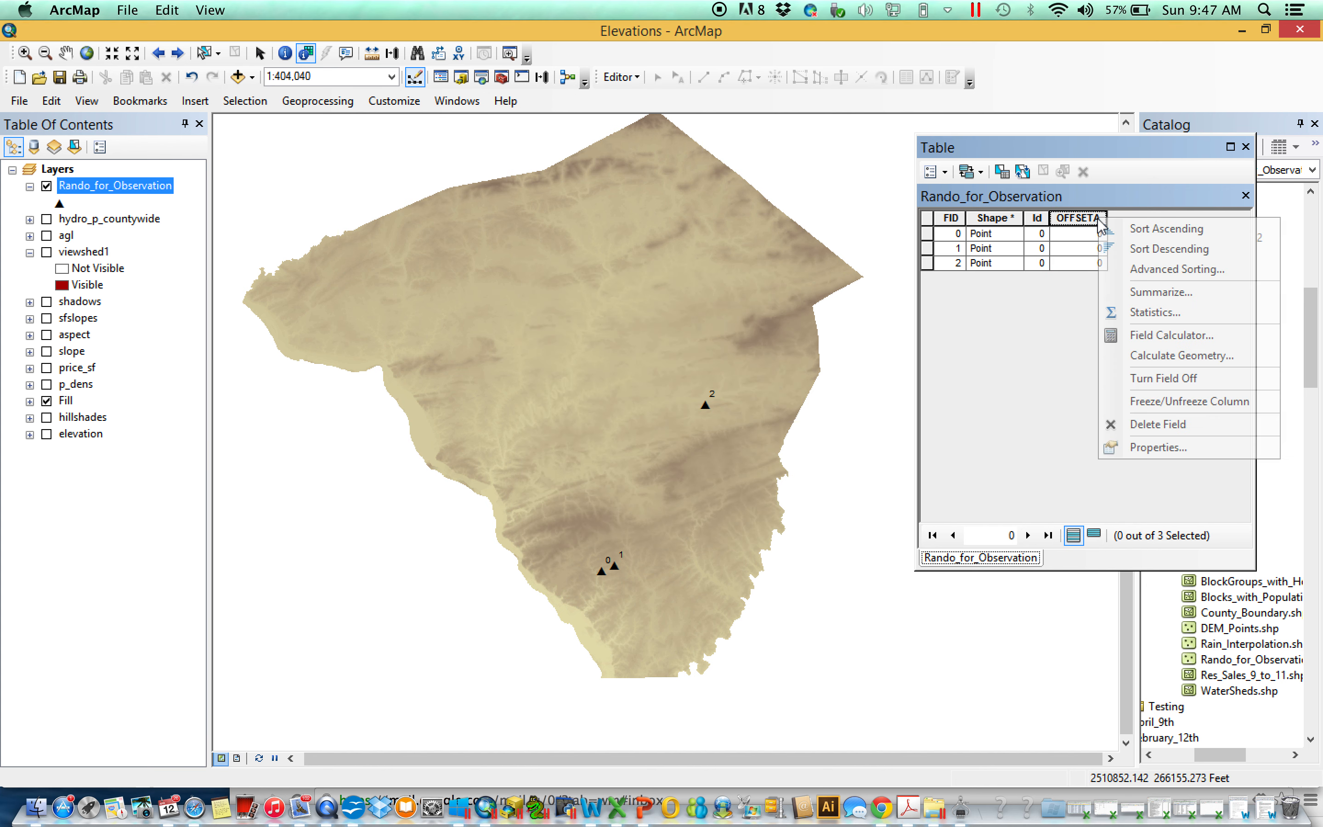
left_click(1154, 251)
left_click(569, 446)
type("100")
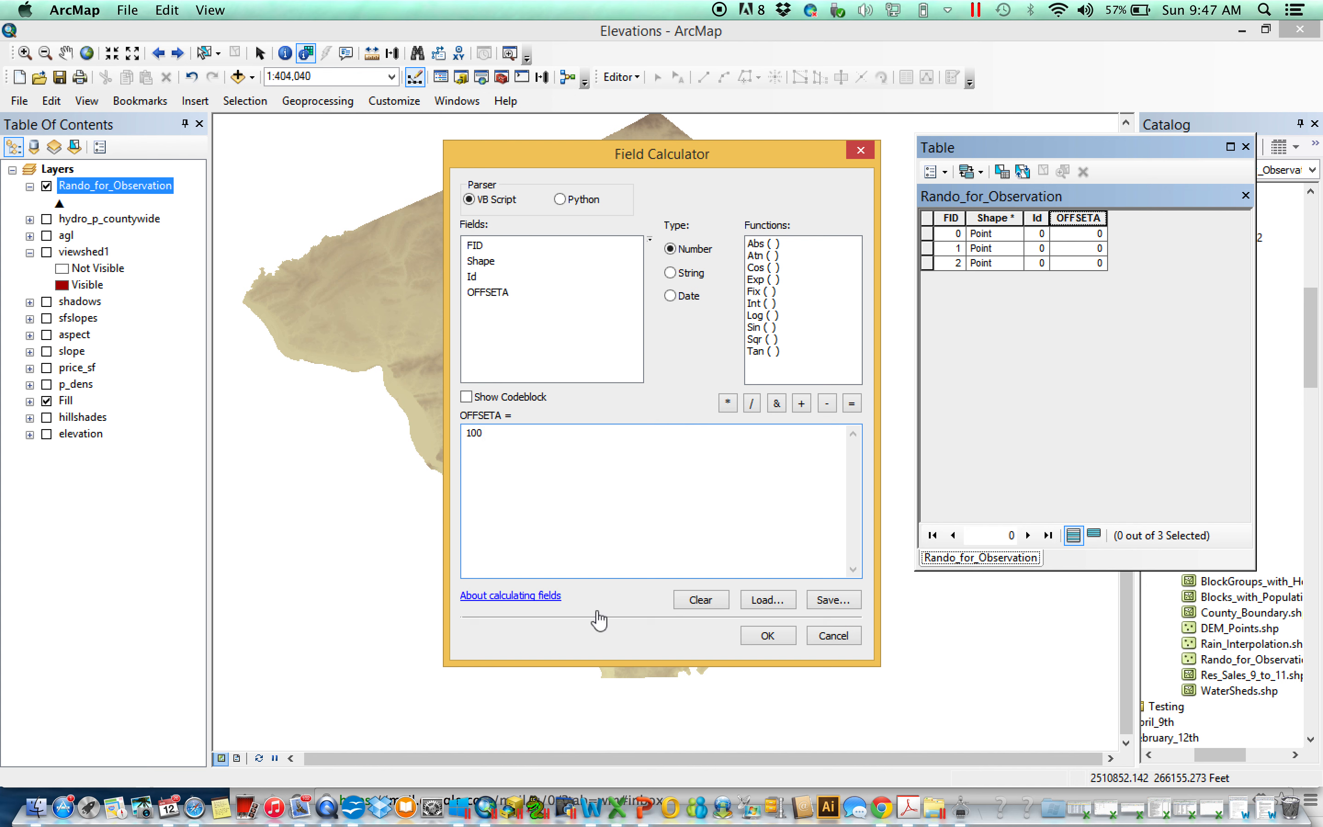
left_click(768, 636)
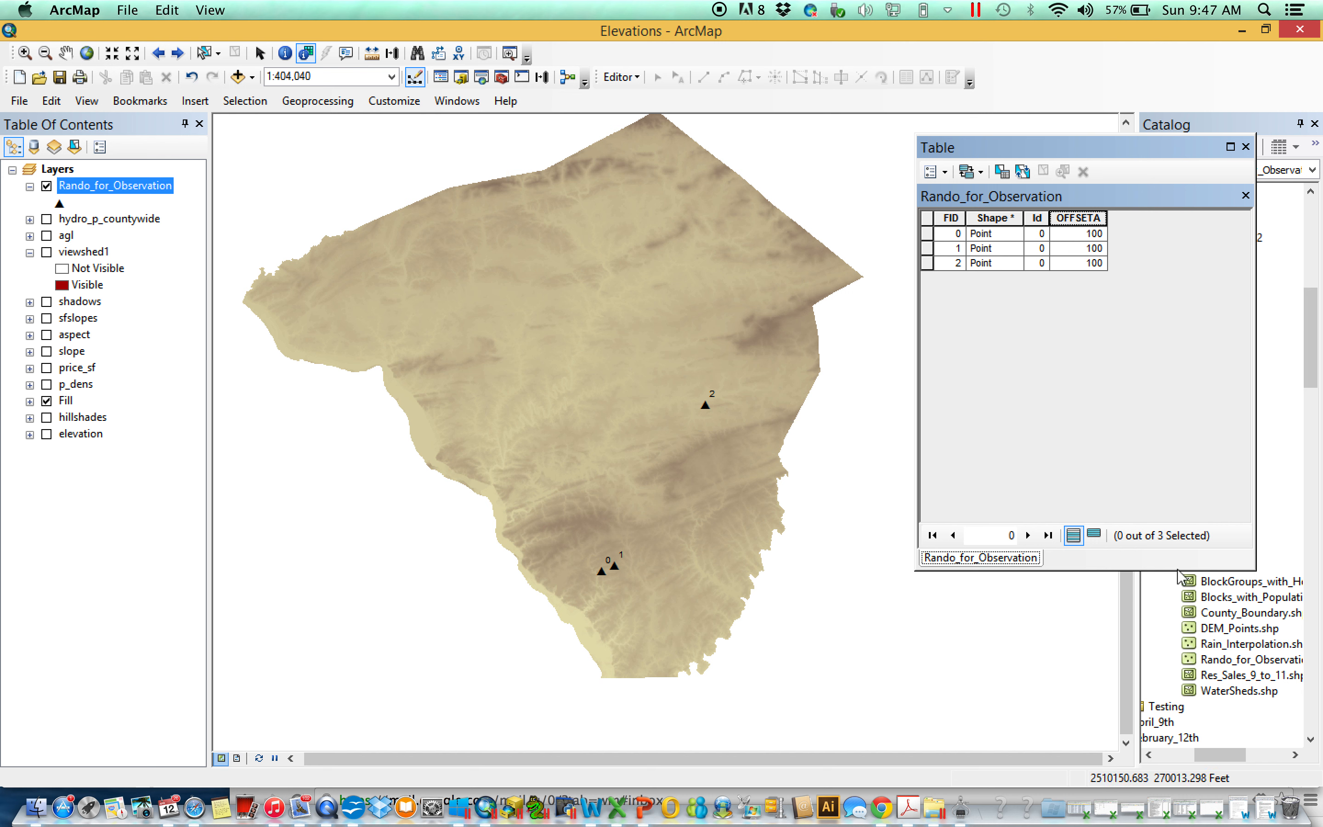
left_click_drag(1178, 571, 1176, 446)
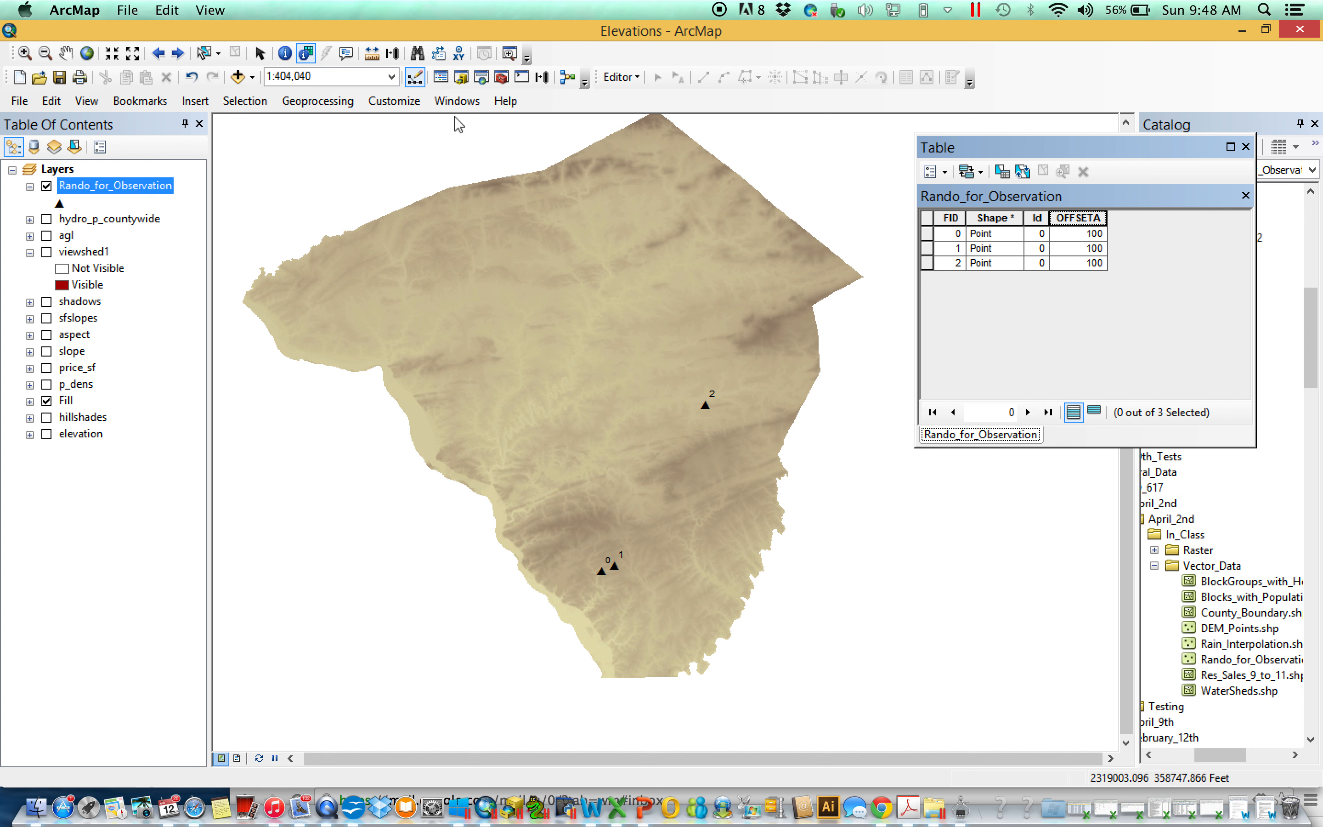
Step: Run the Viewshed tool on the Fill raster with Rando_for_Observation as observers, saving the output raster as OFFSETA in Video_Outputs
left_click(501, 77)
scroll(1110, 361, "down", 3)
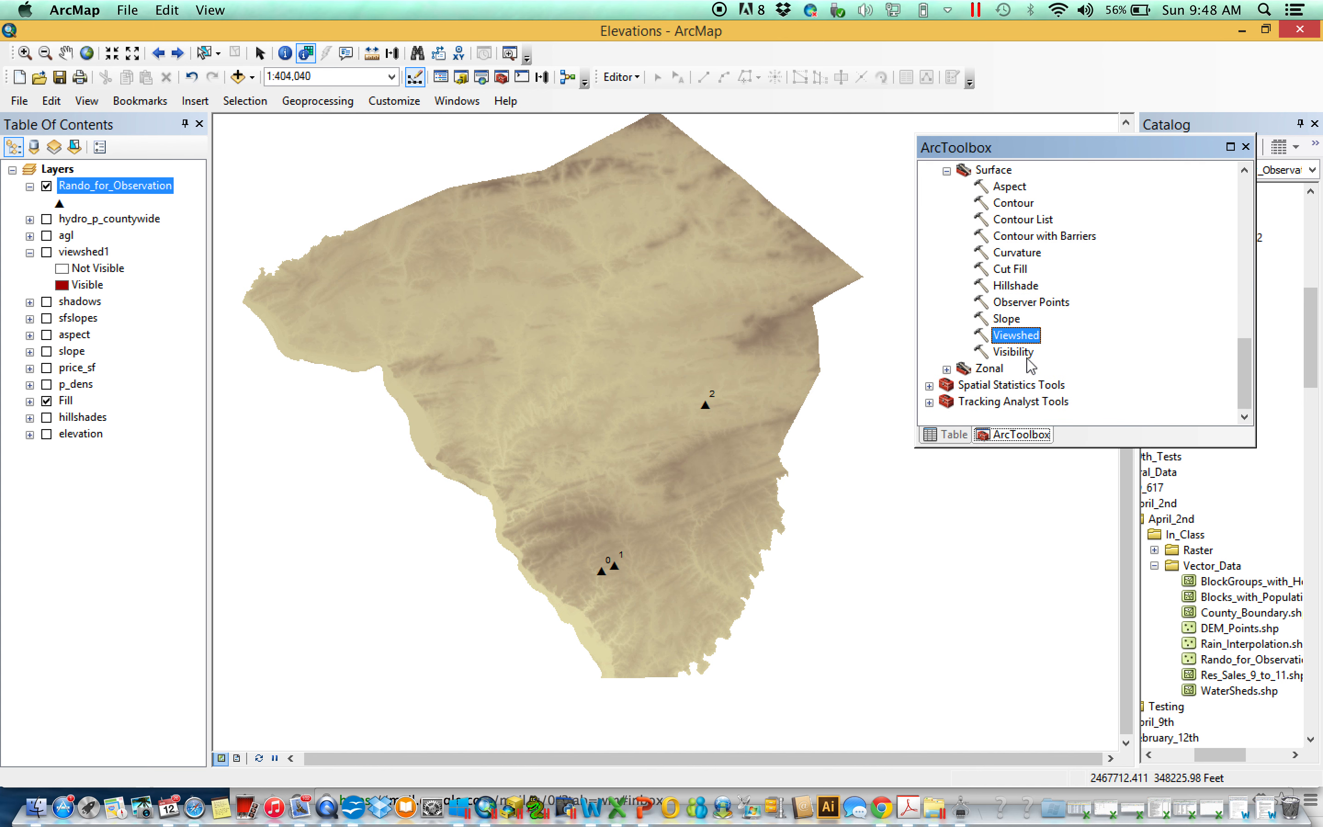
double_click(1016, 335)
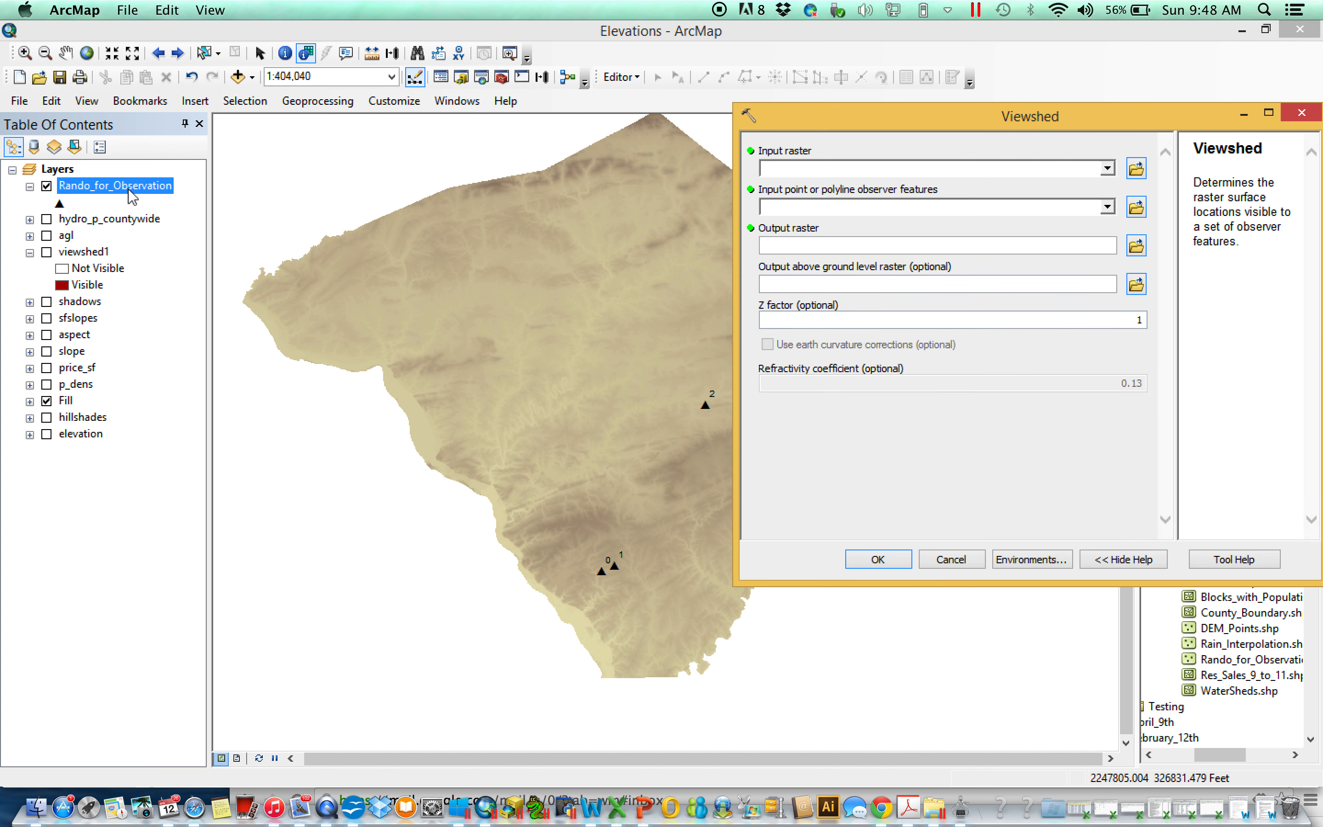
left_click_drag(65, 405, 809, 170)
left_click_drag(132, 188, 796, 213)
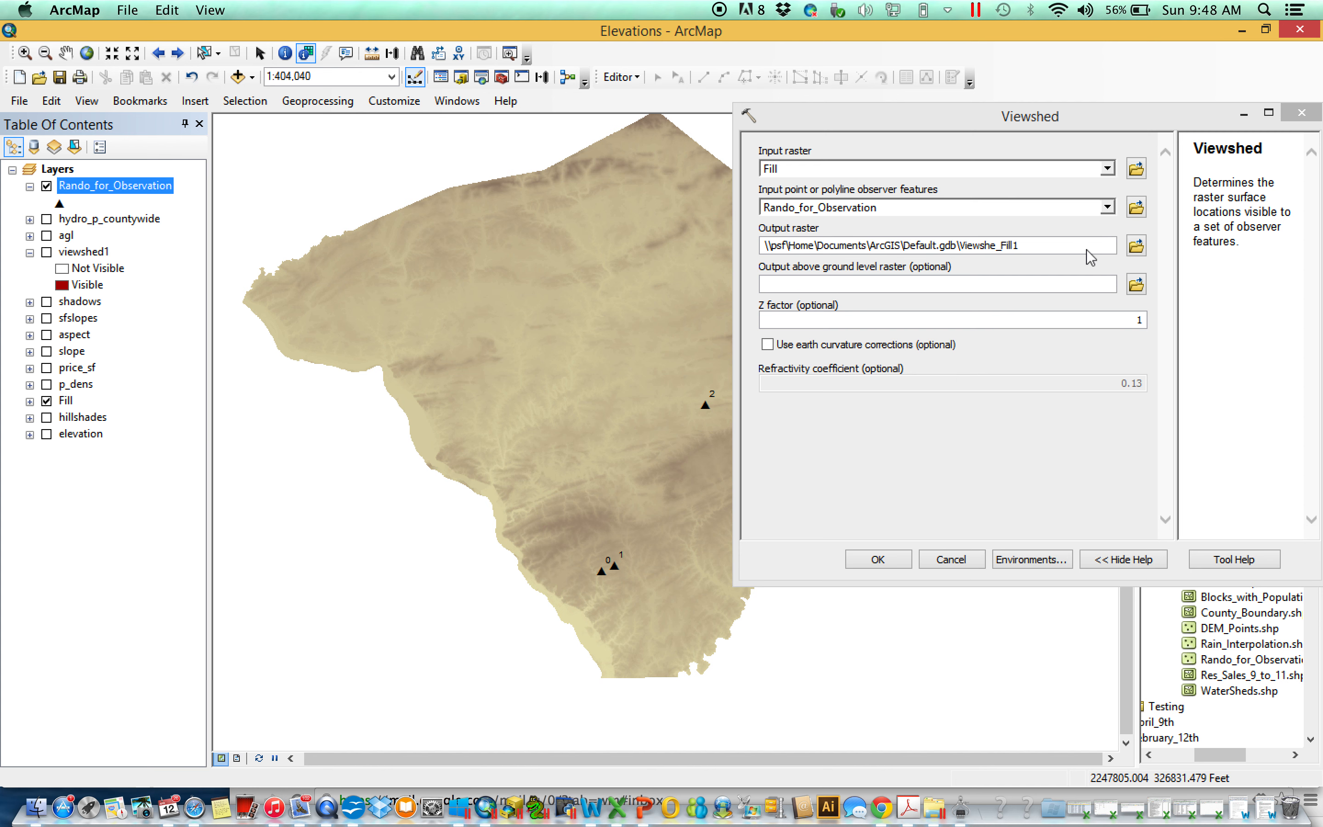
left_click(1136, 246)
type("OFFSETA")
key("Return")
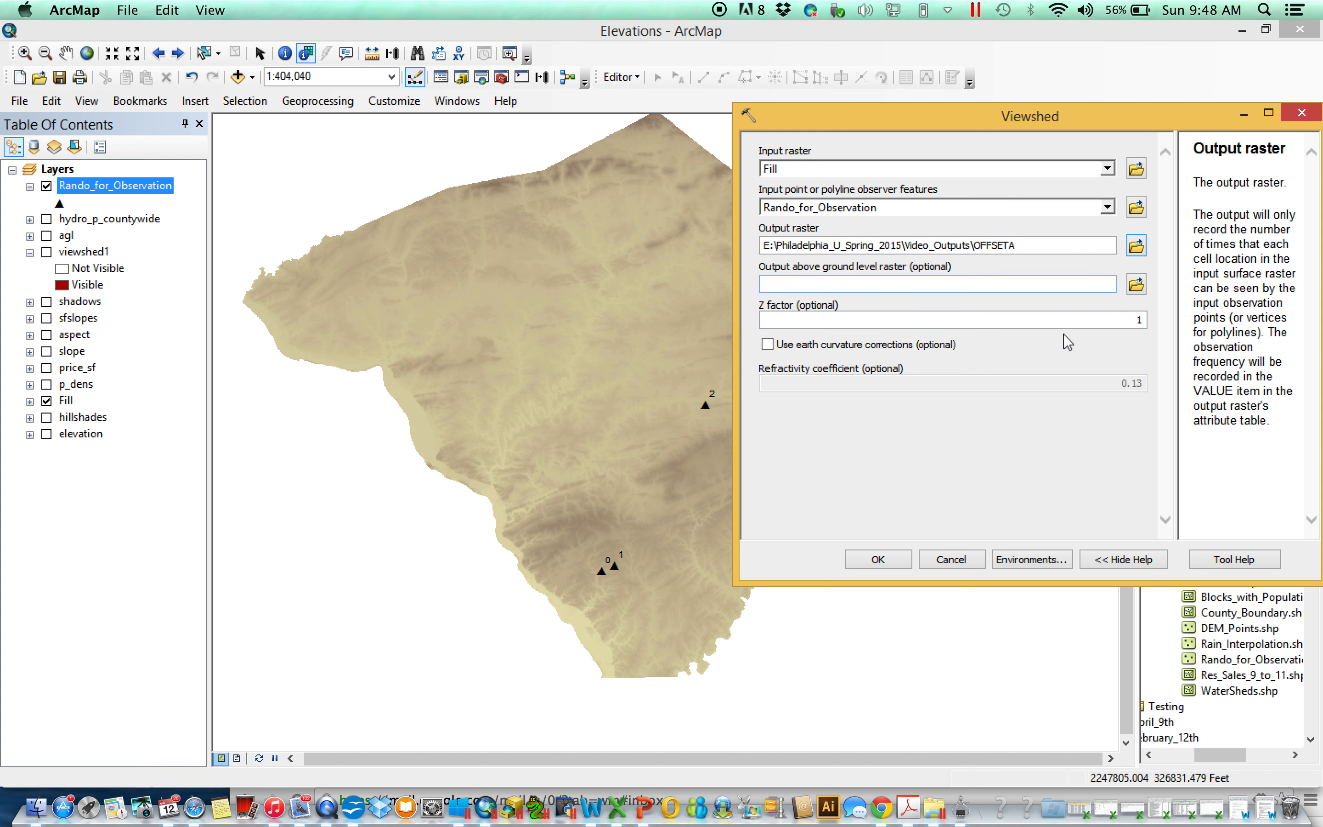
left_click(898, 563)
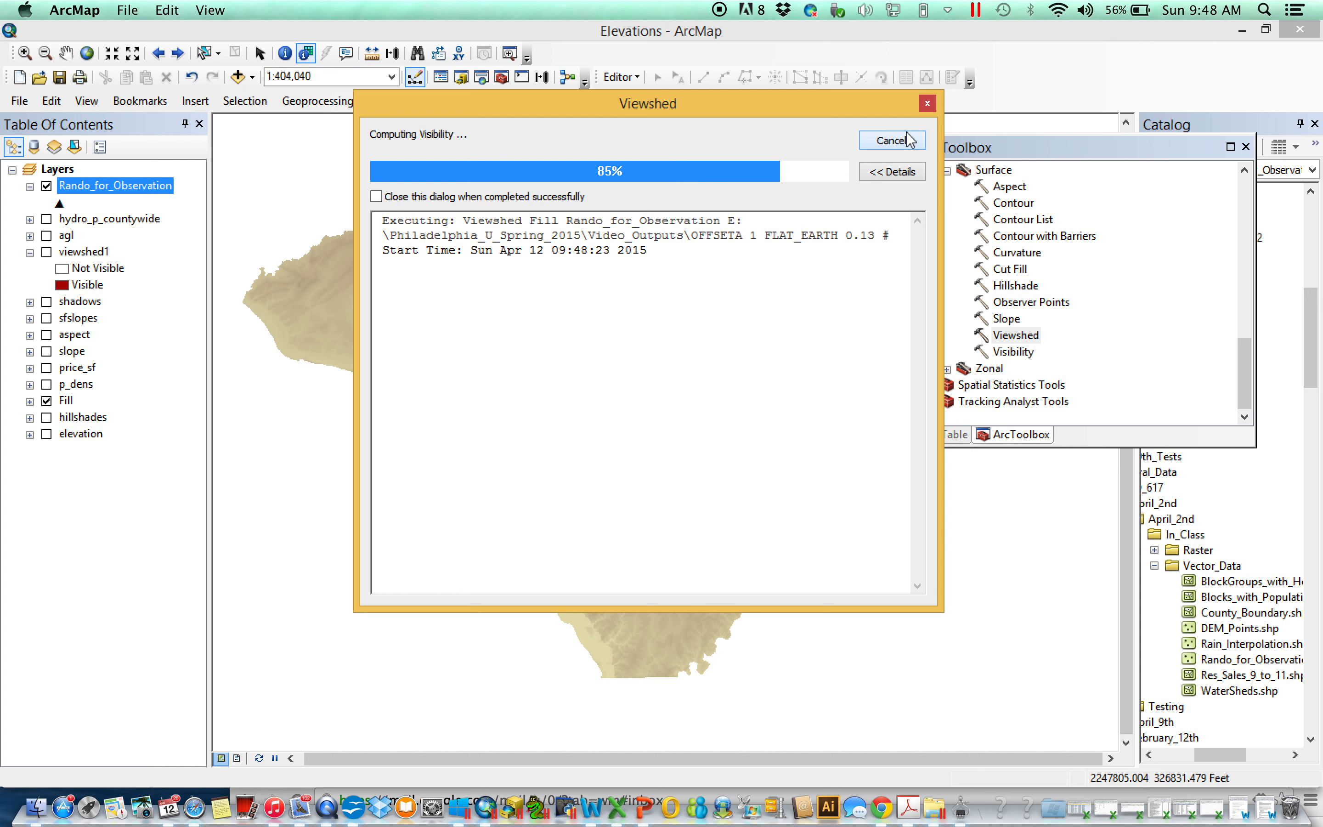
left_click(893, 144)
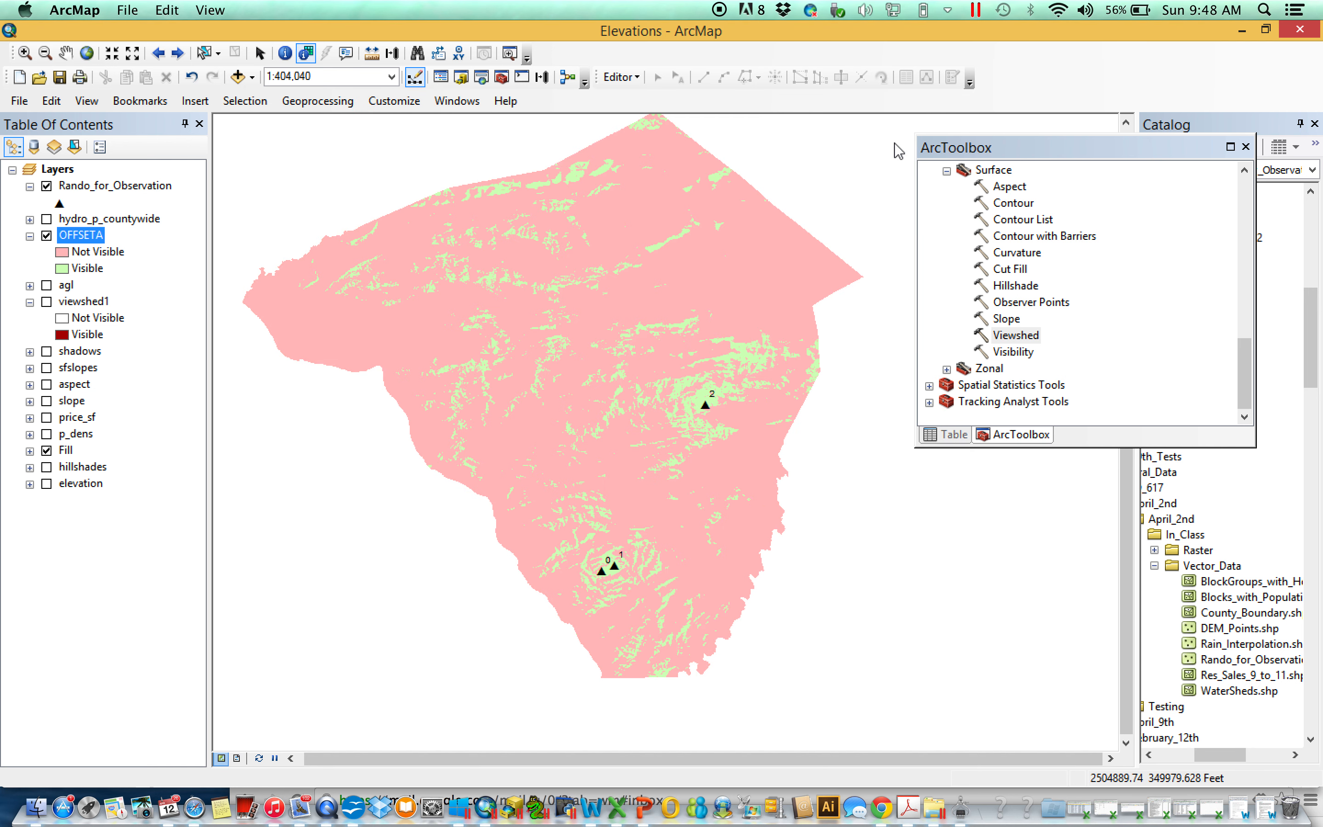
Step: Import the OFFSETA layer's symbology into the viewshed1 layer and apply it
right_click(81, 304)
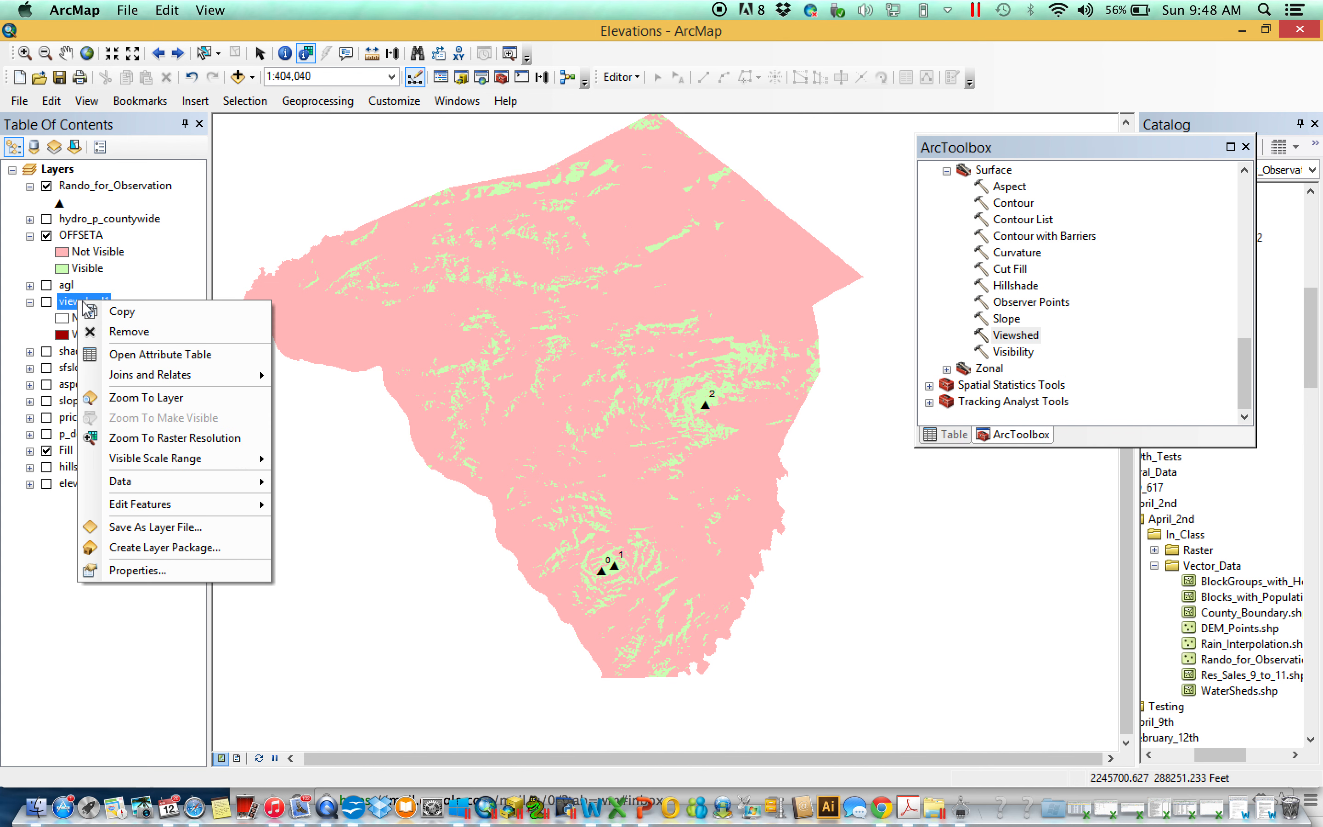
left_click(213, 579)
left_click(645, 217)
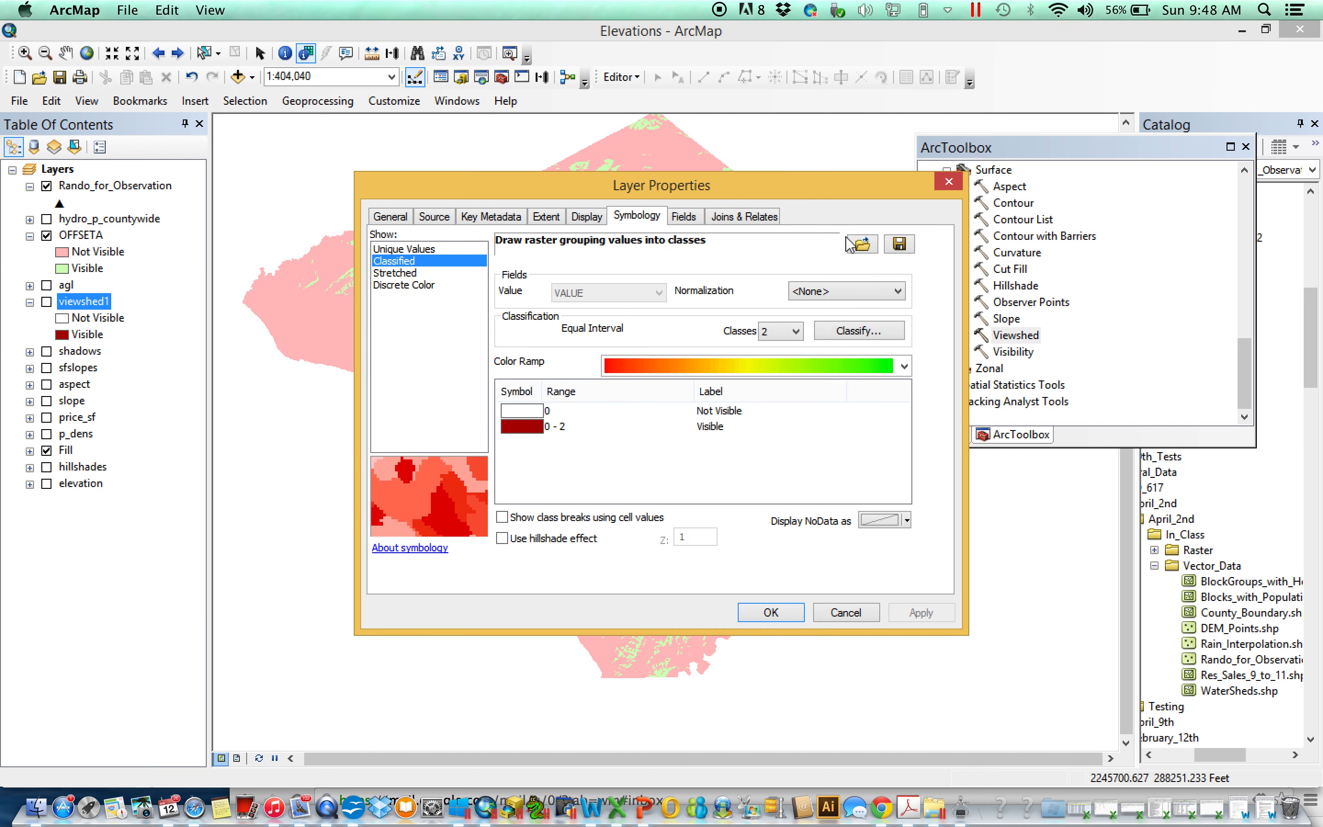
left_click(863, 244)
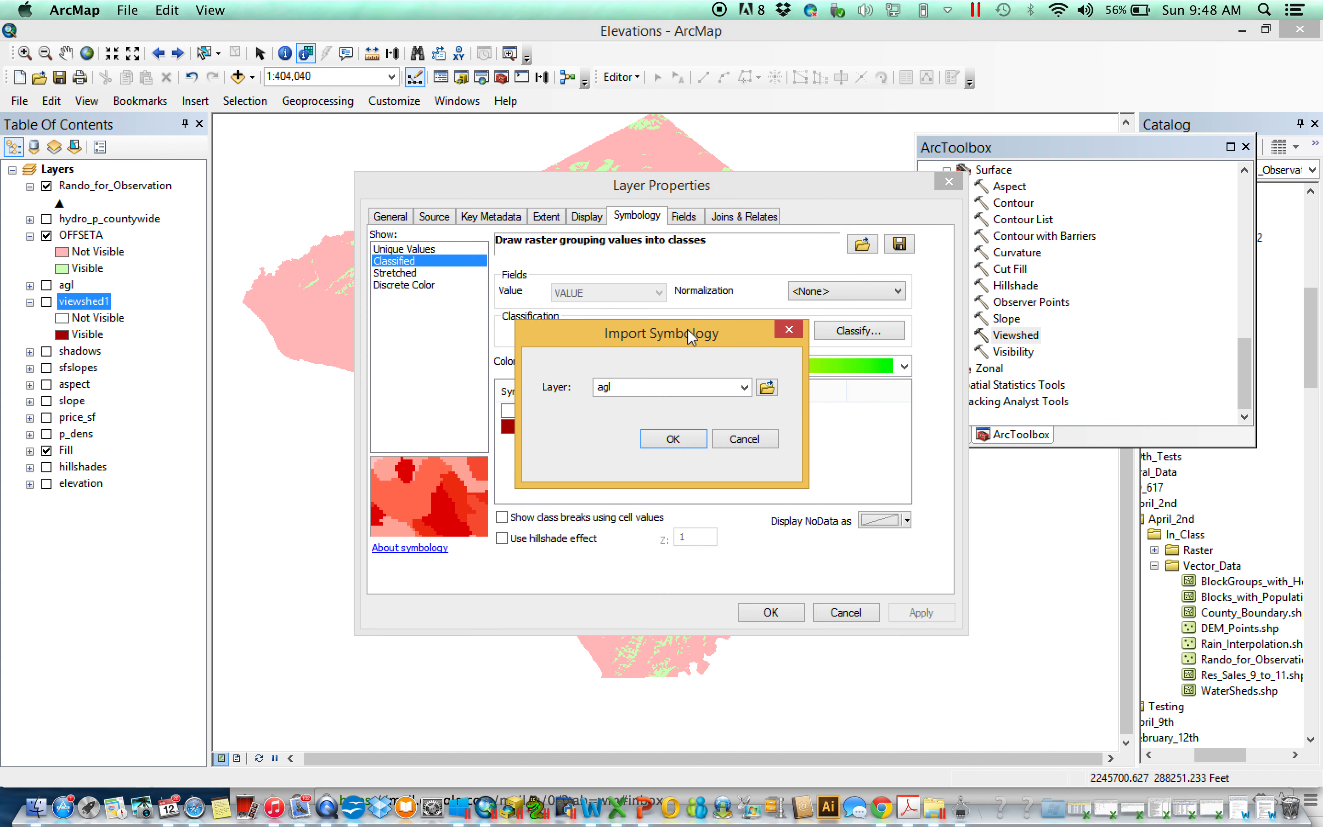
left_click(744, 388)
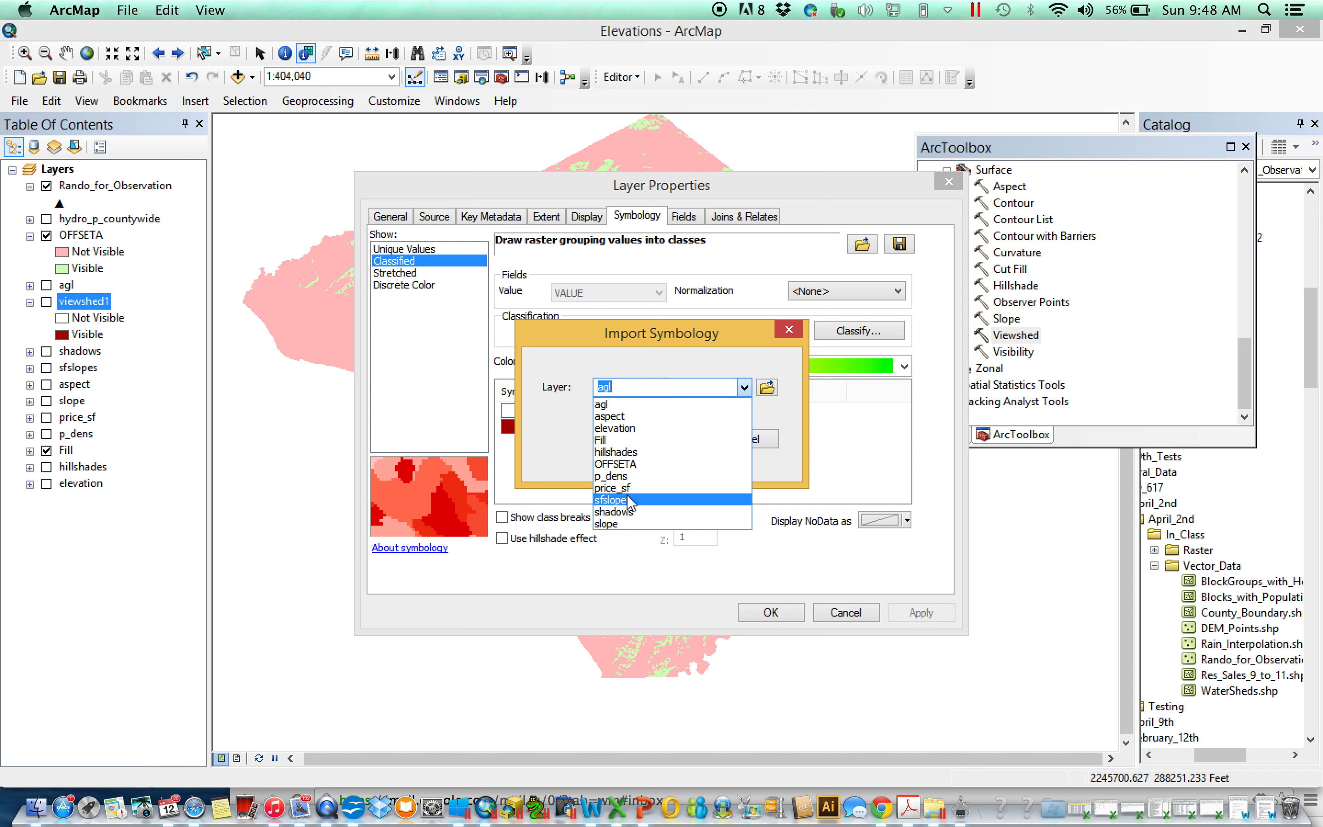
left_click(653, 466)
left_click(684, 440)
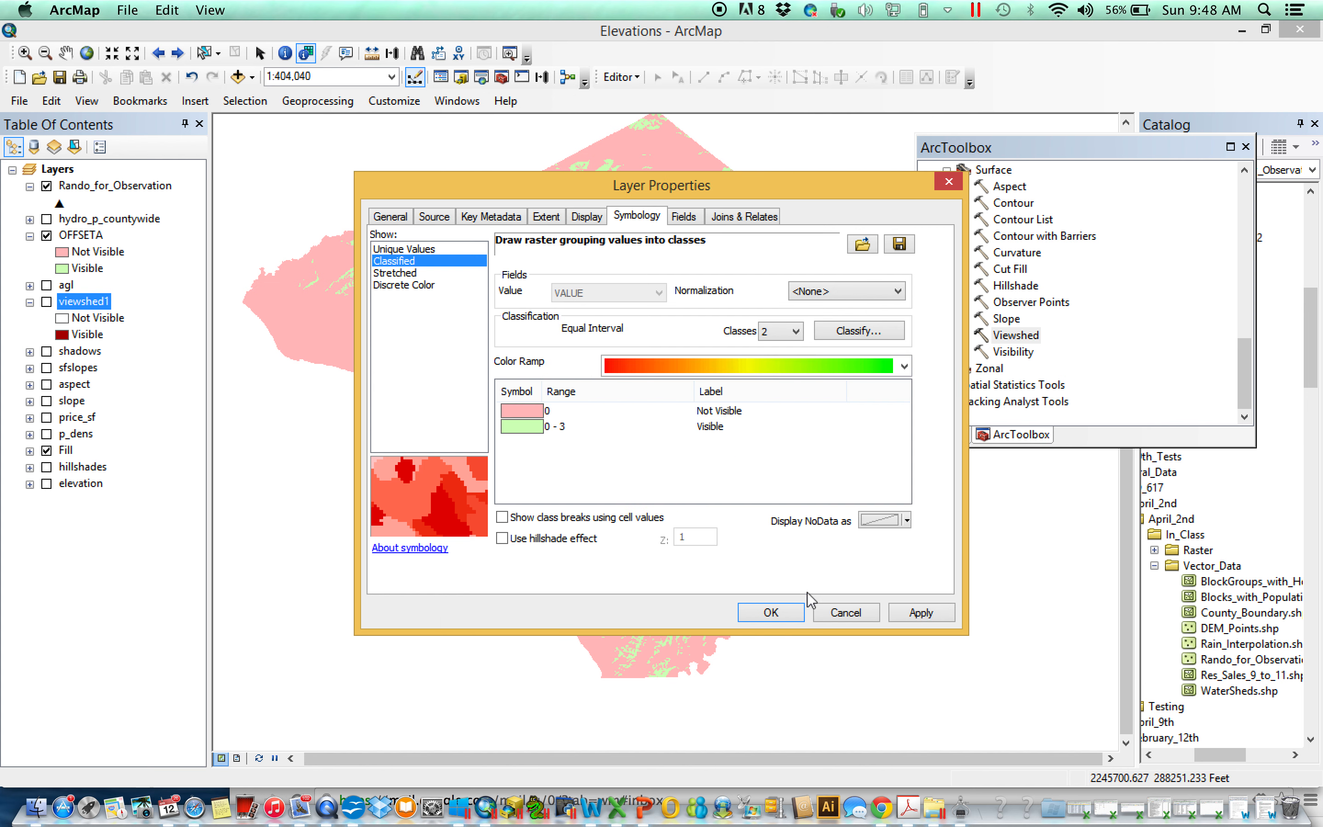
left_click(791, 618)
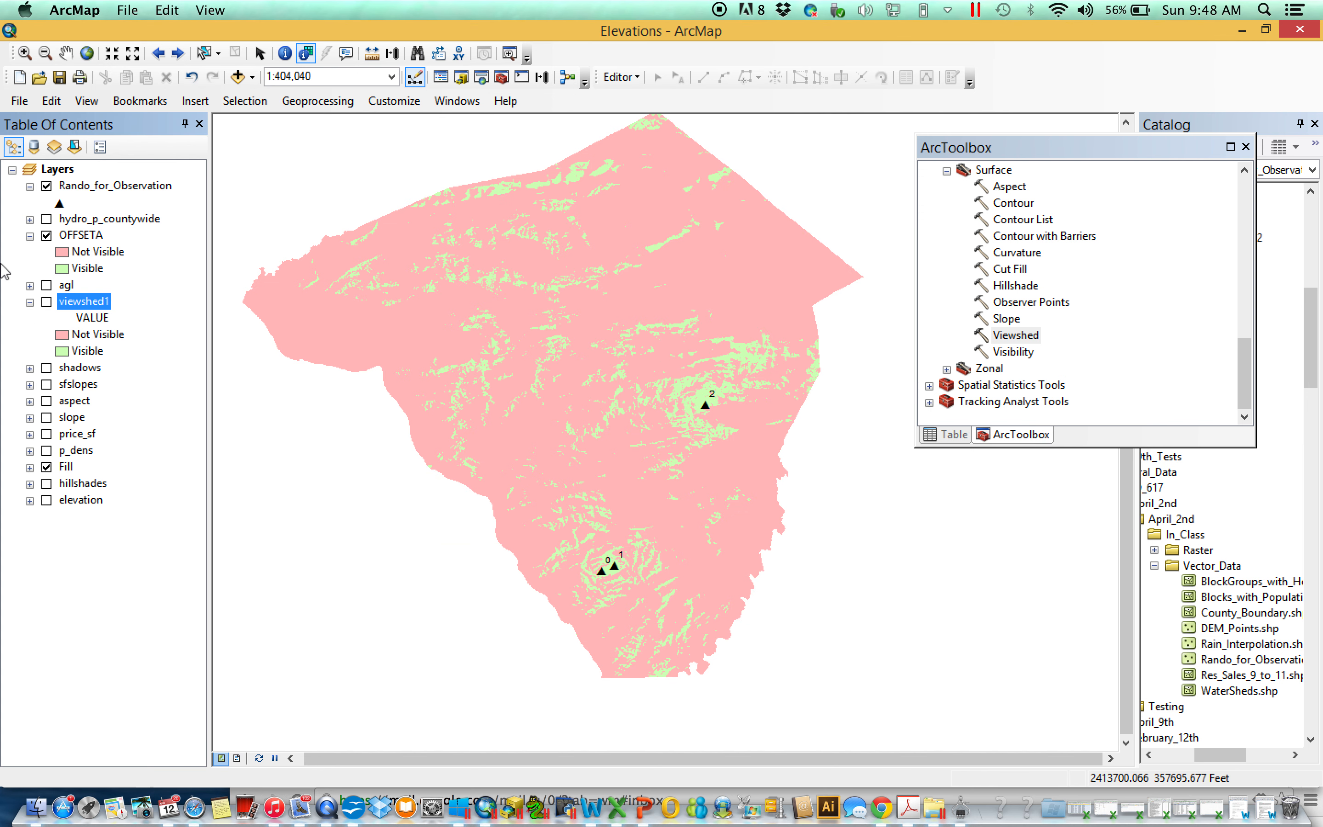
Step: Collapse viewshed1's legend, move the layer above OFFSETA, and show and hide it to compare the two viewsheds
left_click(30, 302)
left_click_drag(60, 302, 52, 238)
left_click(46, 235)
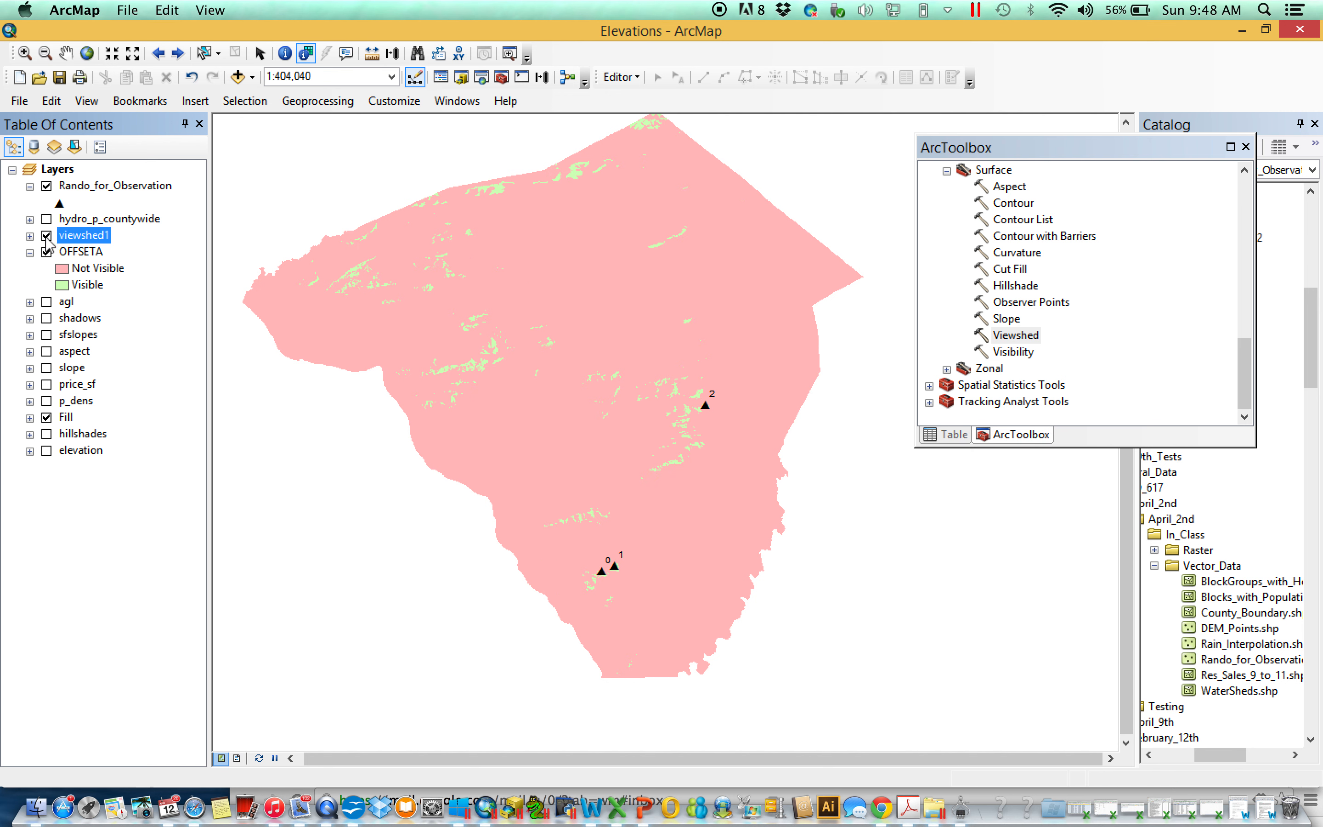
left_click(47, 236)
Step: Examine the OFFSETA raster's attribute table by highlighting the cells of values 2 and 3 in turn, and clear the selection
right_click(78, 251)
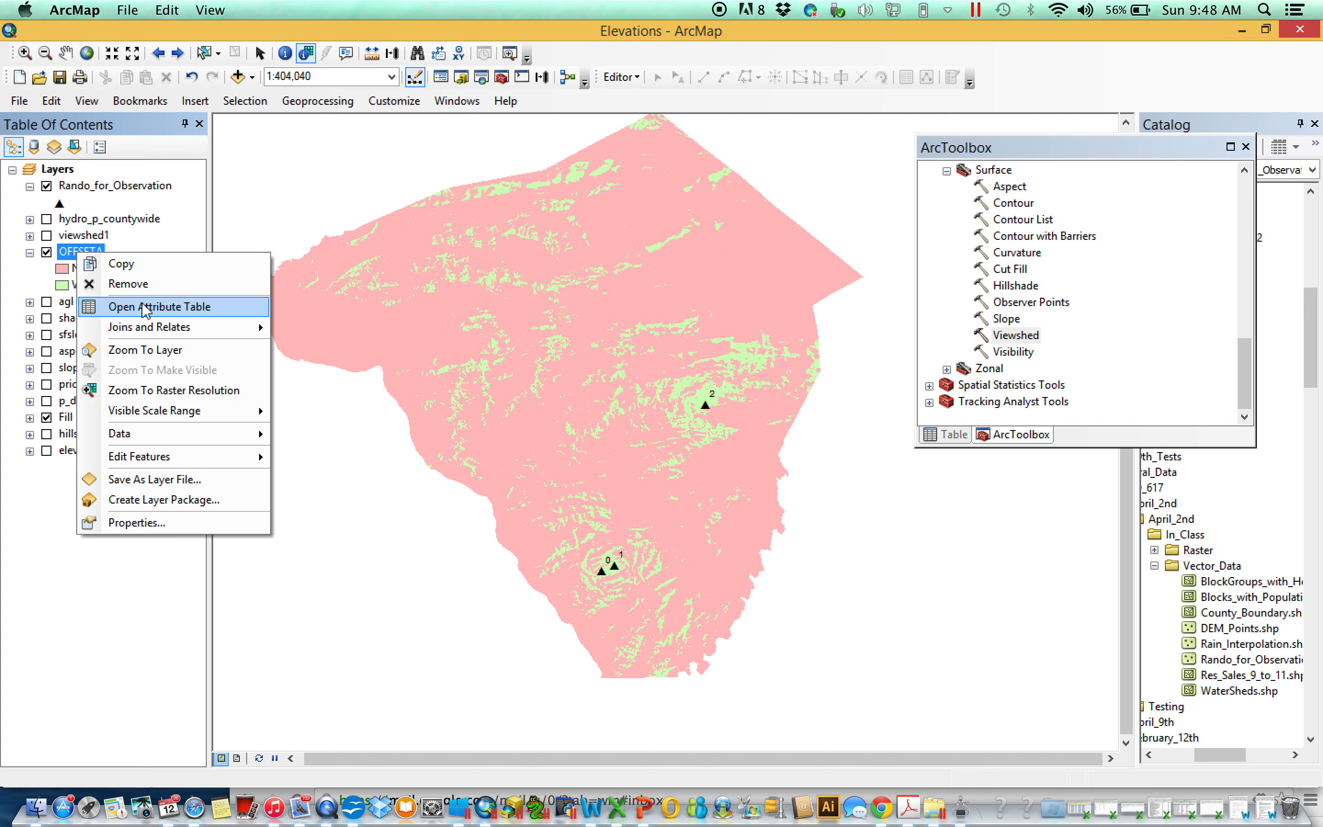
left_click(145, 308)
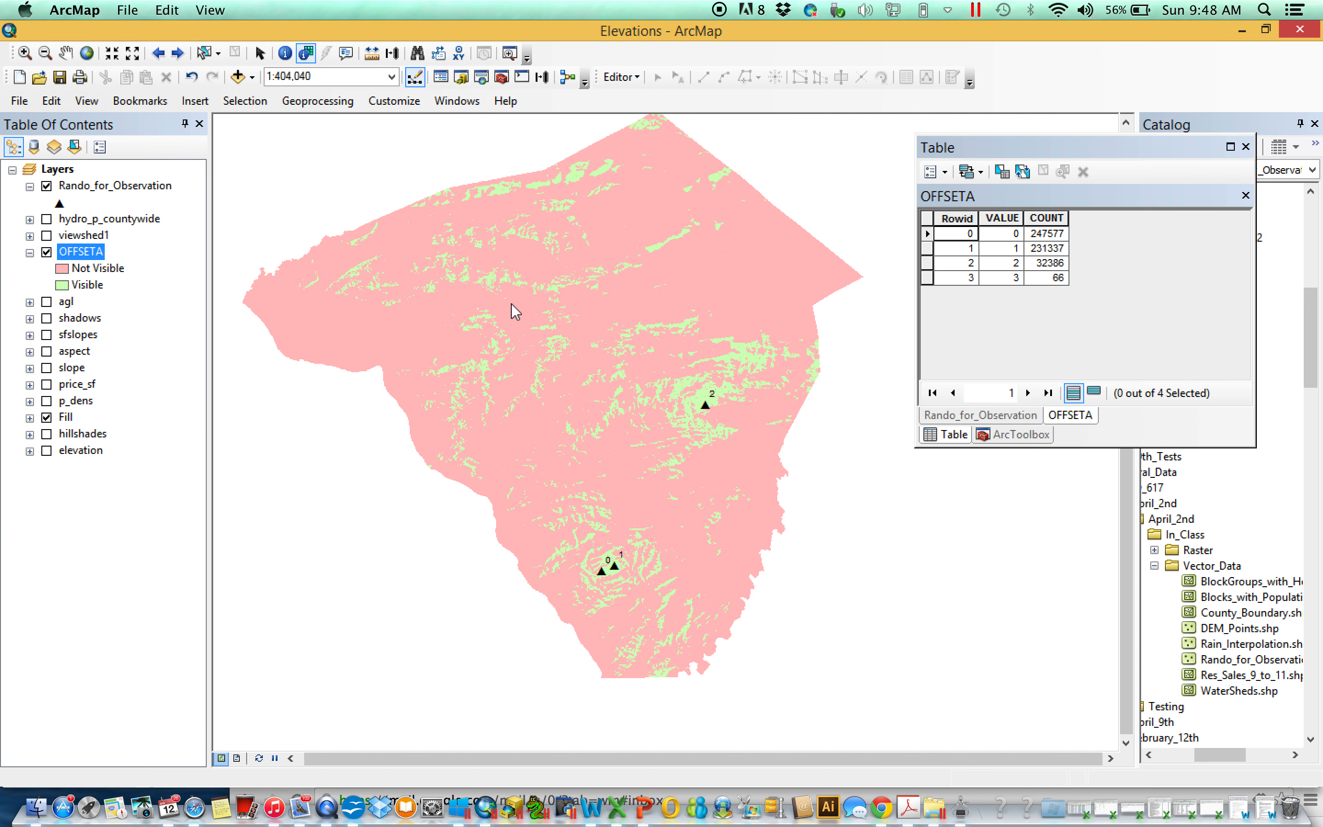
left_click(935, 267)
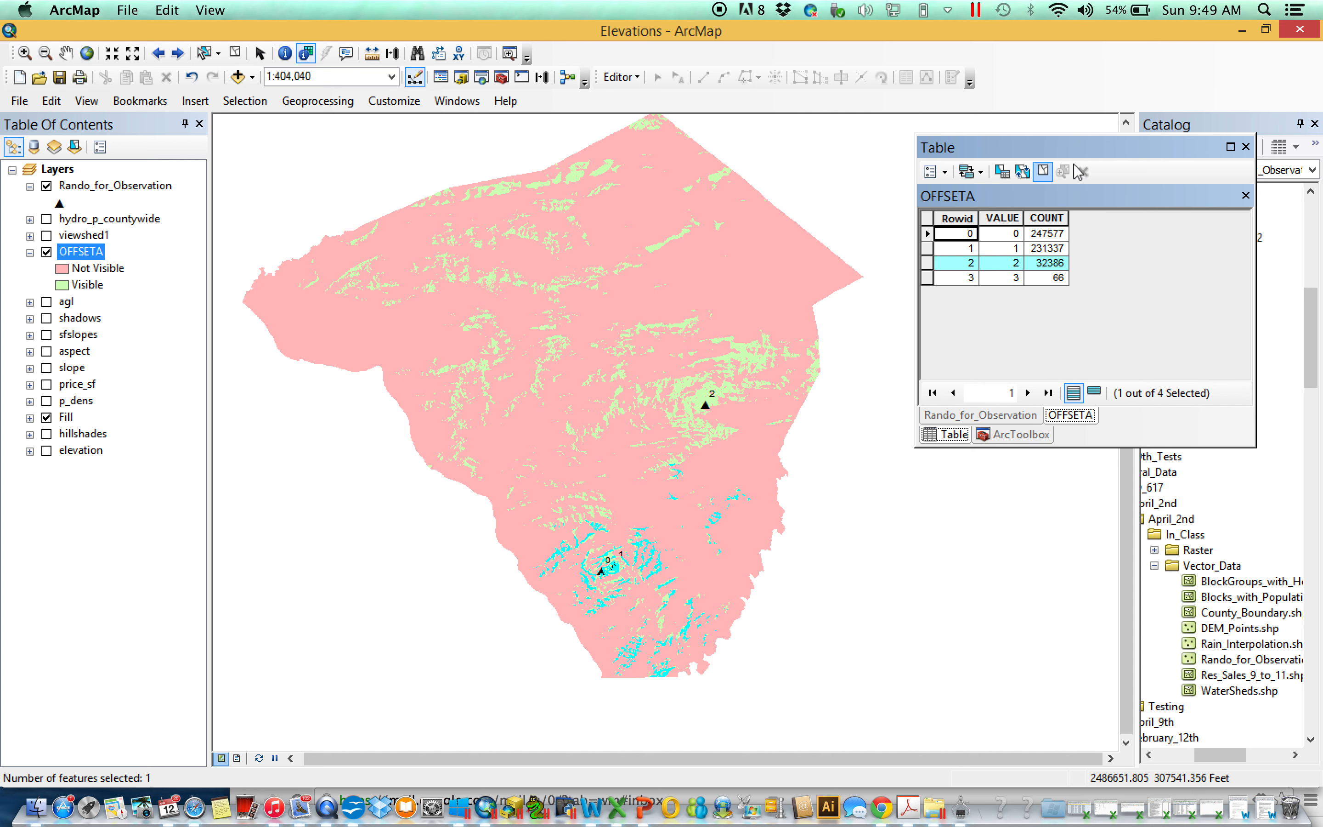
left_click(929, 278)
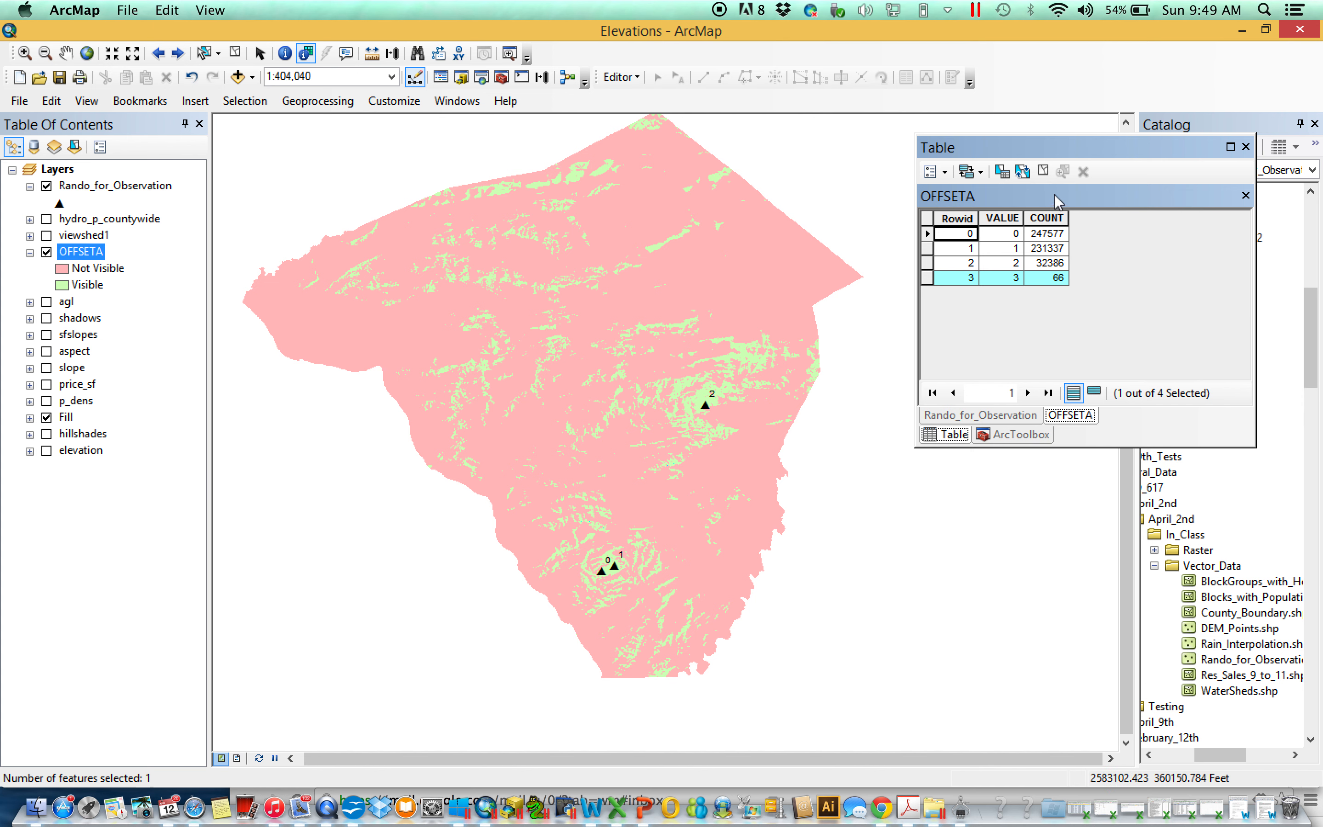
left_click(1043, 172)
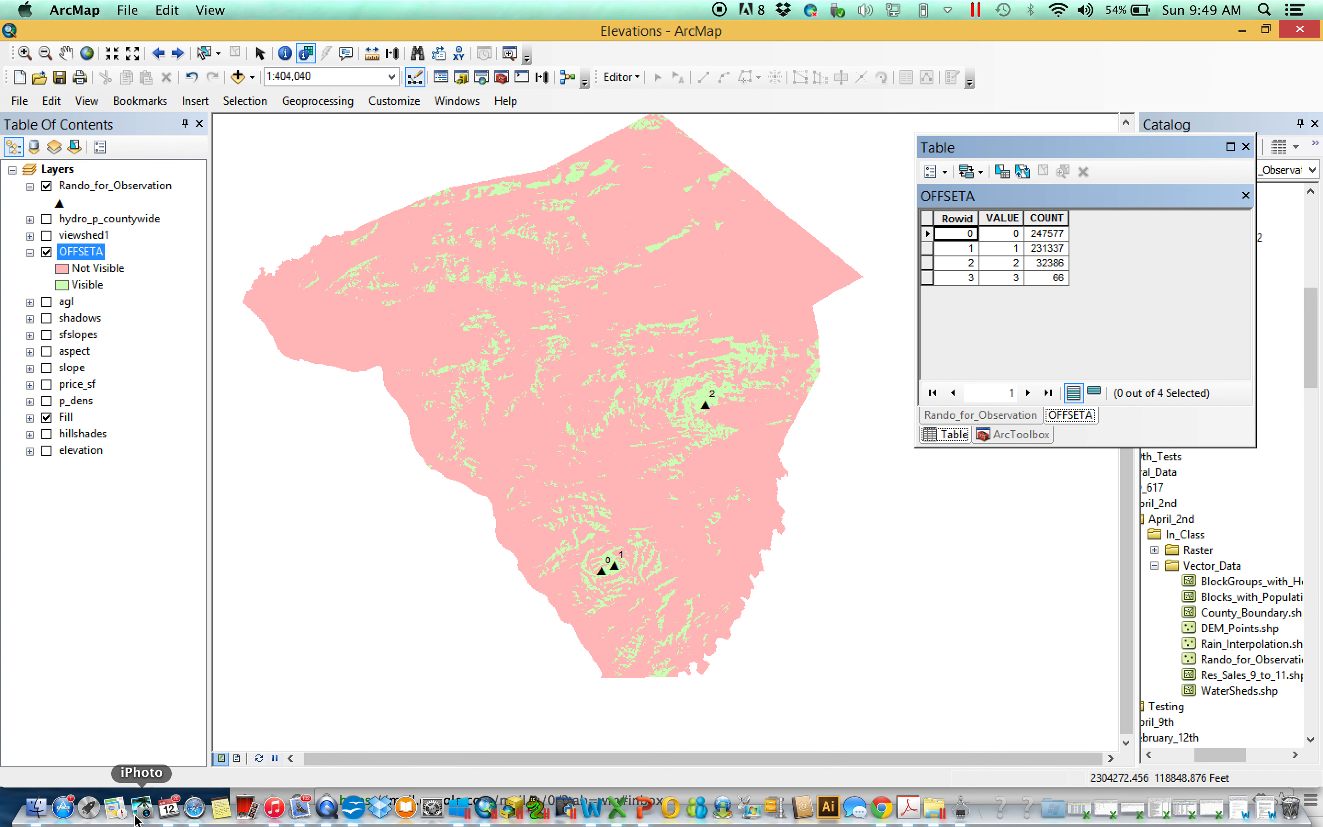
Step: Switch to Safari and read the ArcGIS Help page's descriptions of the SPOT, offset, azimuth, vertical angle and radius visibility parameters
left_click(192, 809)
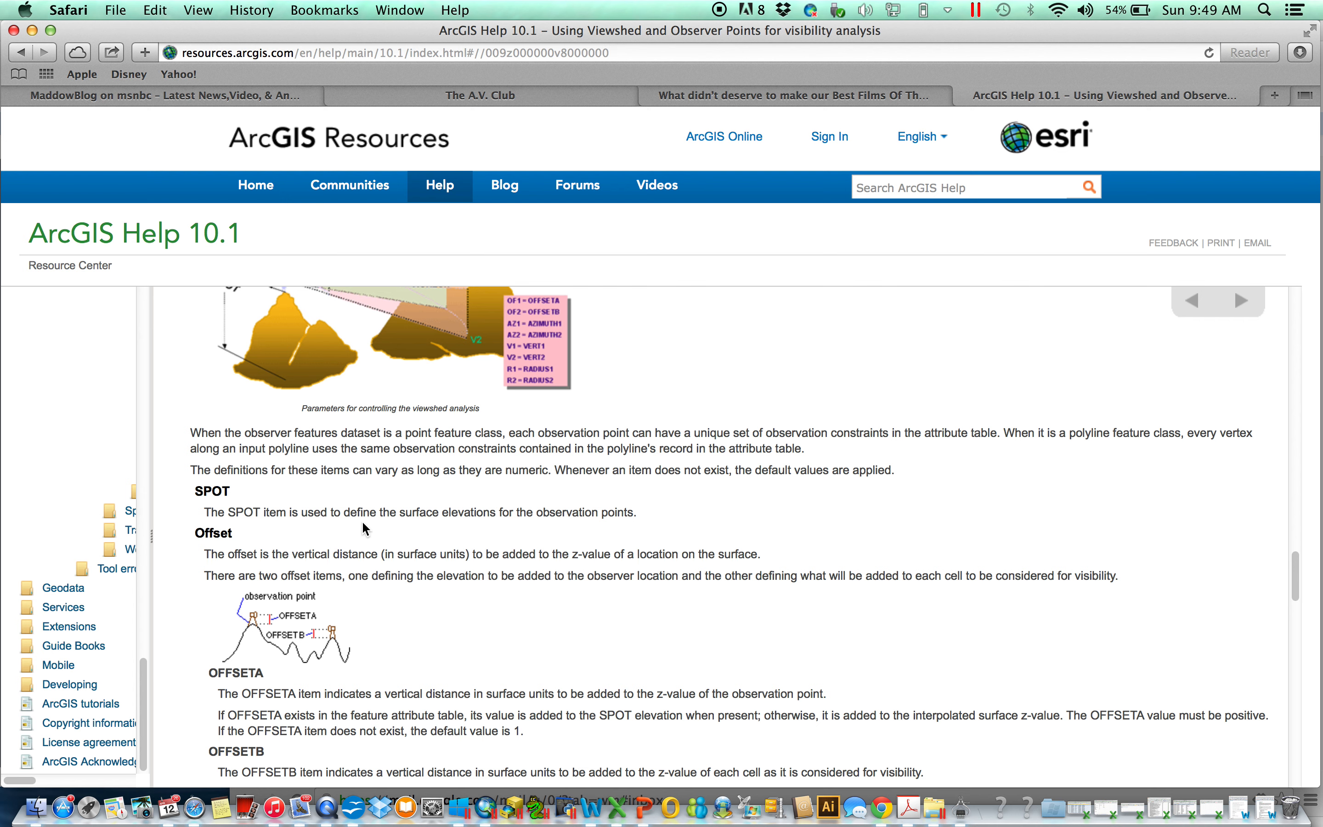
scroll(365, 529, "up", 10)
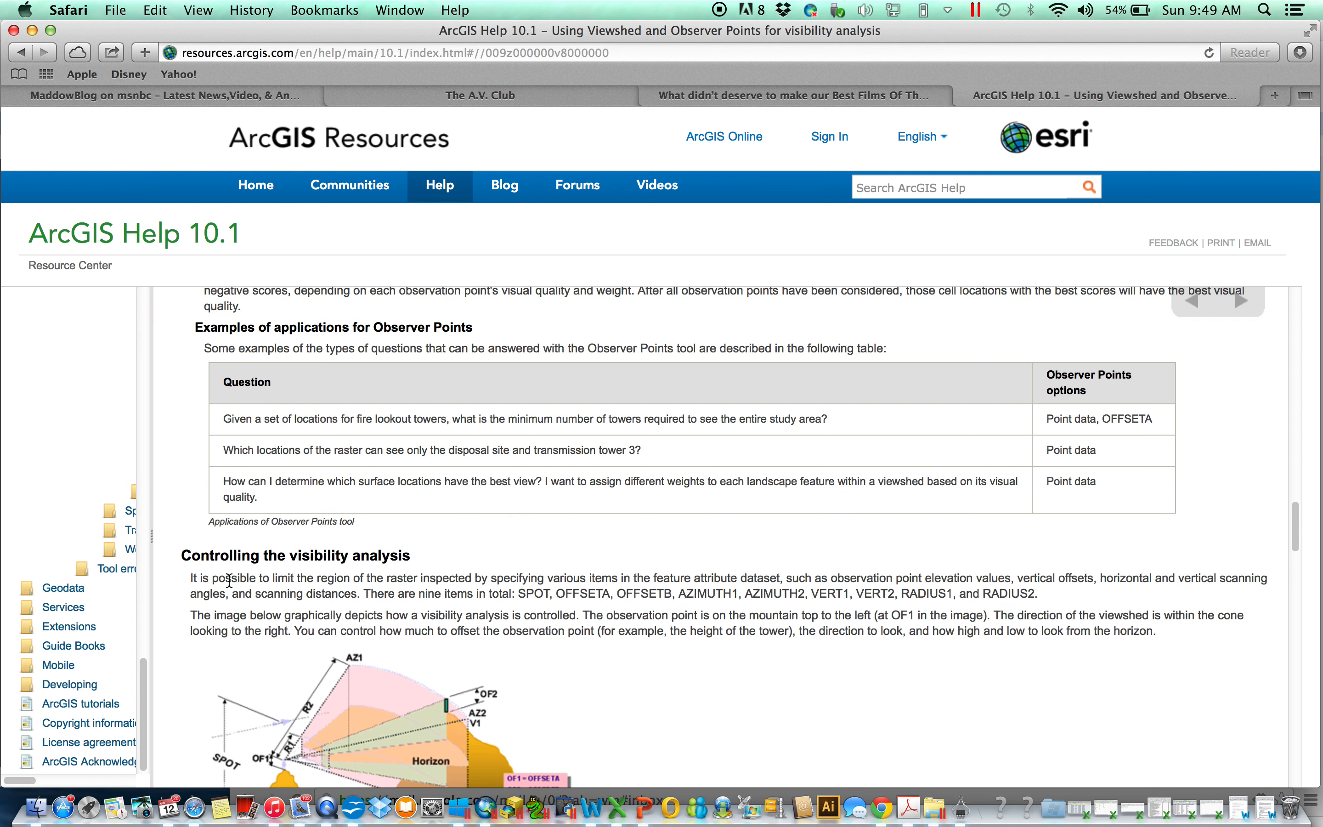
scroll(386, 562, "down", 8)
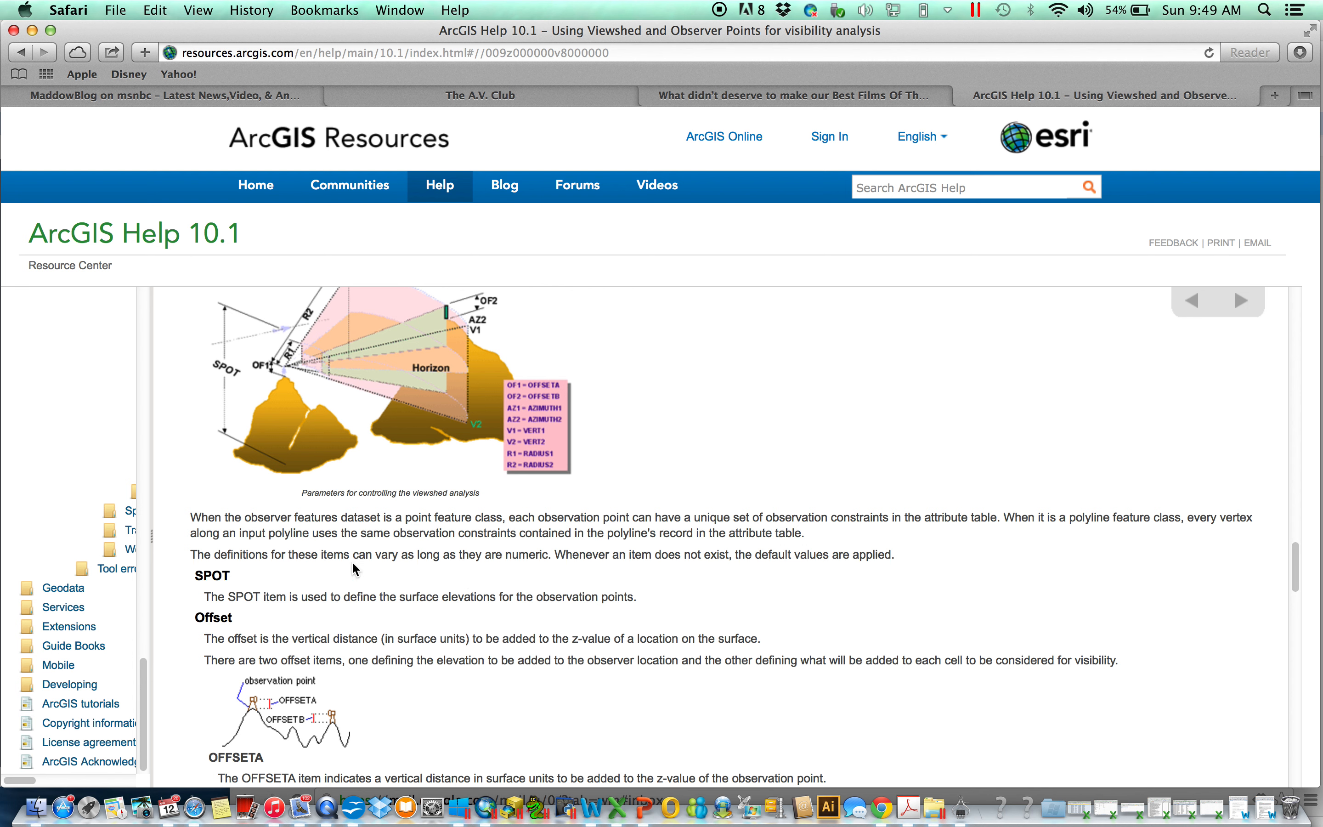
scroll(299, 601, "down", 2)
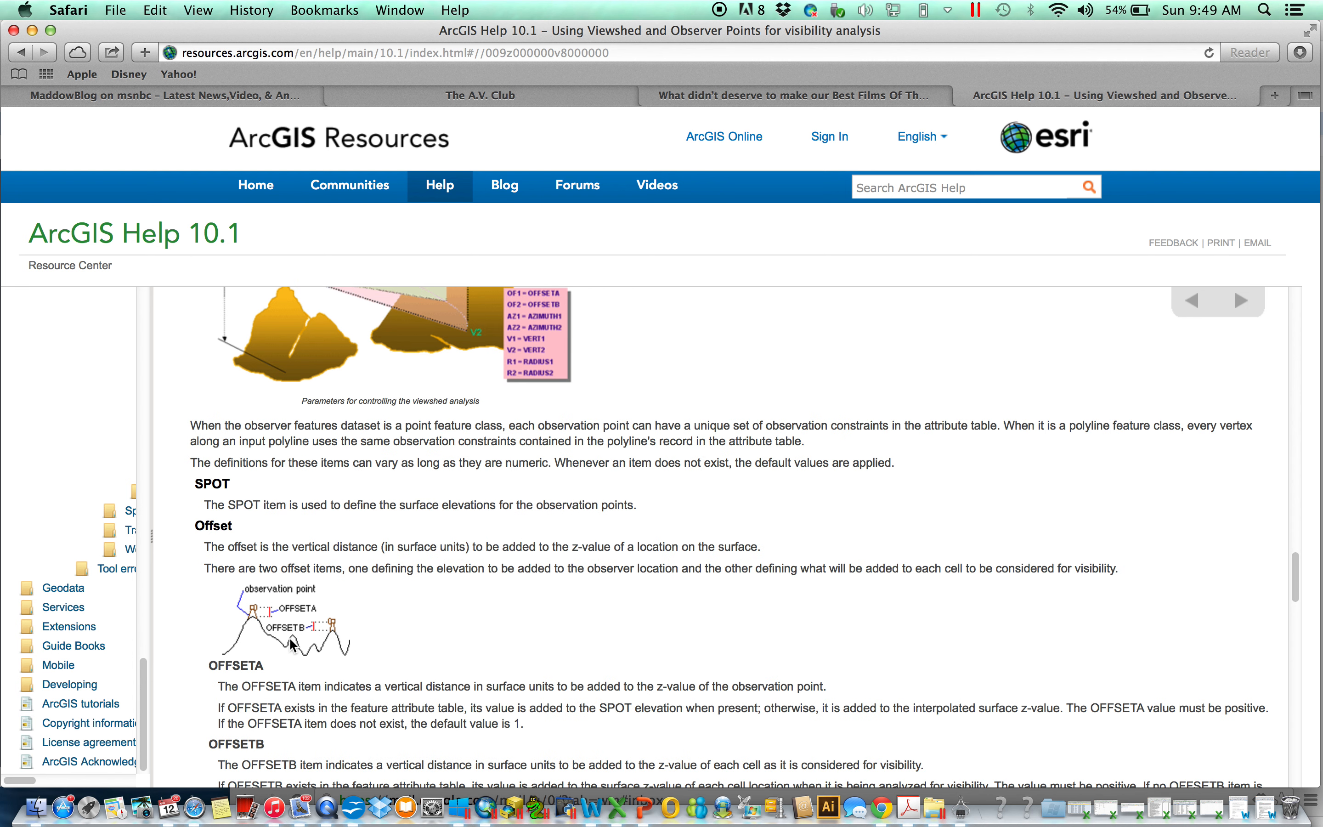
scroll(283, 626, "down", 3)
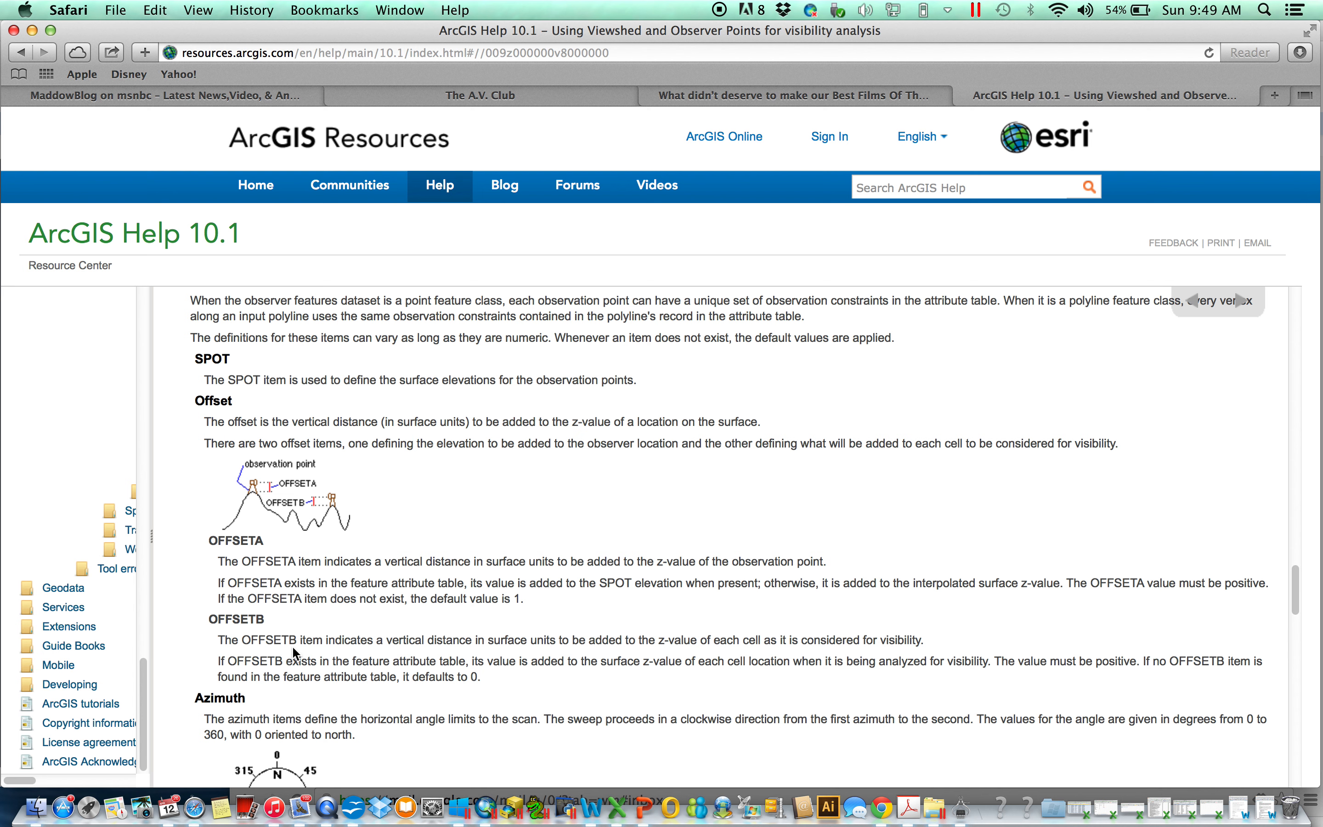
scroll(288, 577, "down", 5)
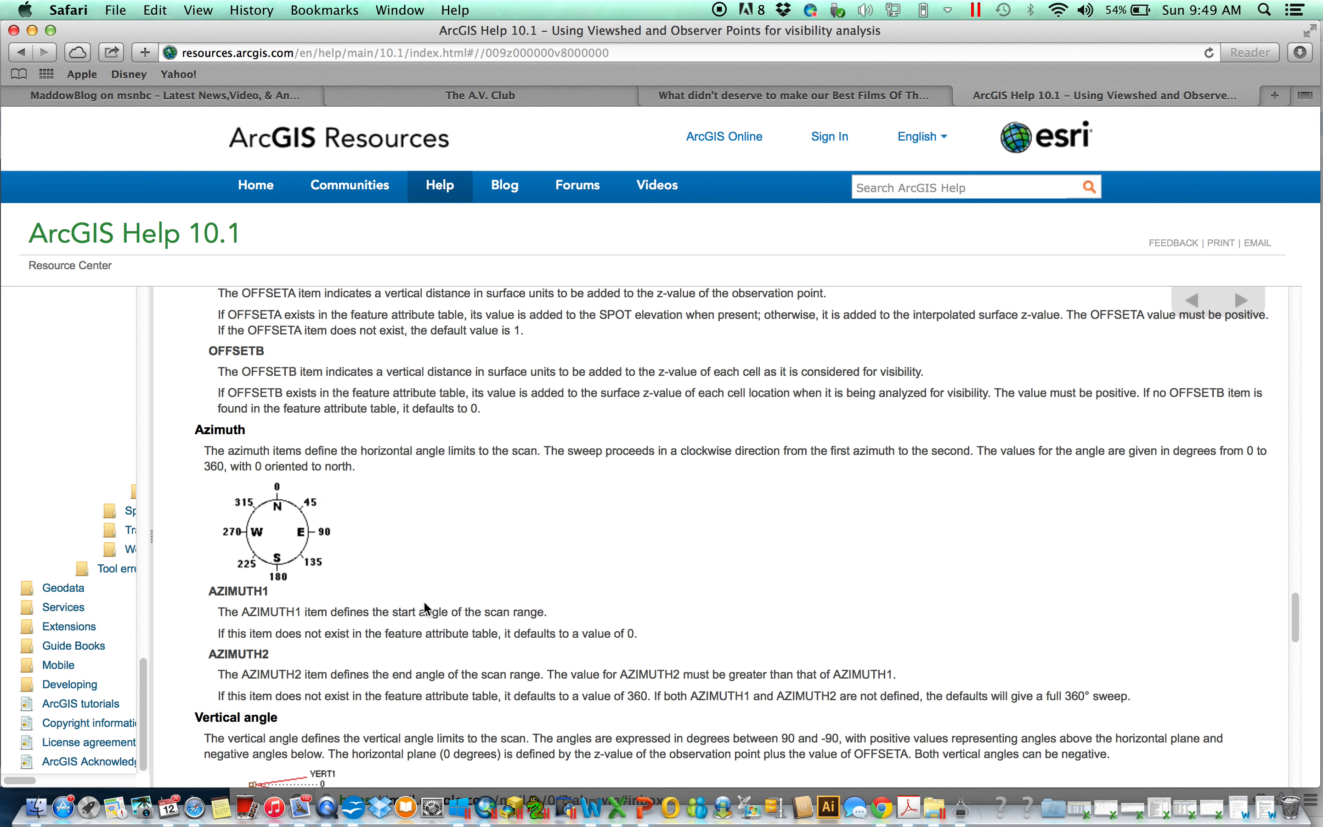
scroll(413, 623, "down", 5)
scroll(413, 624, "down", 2)
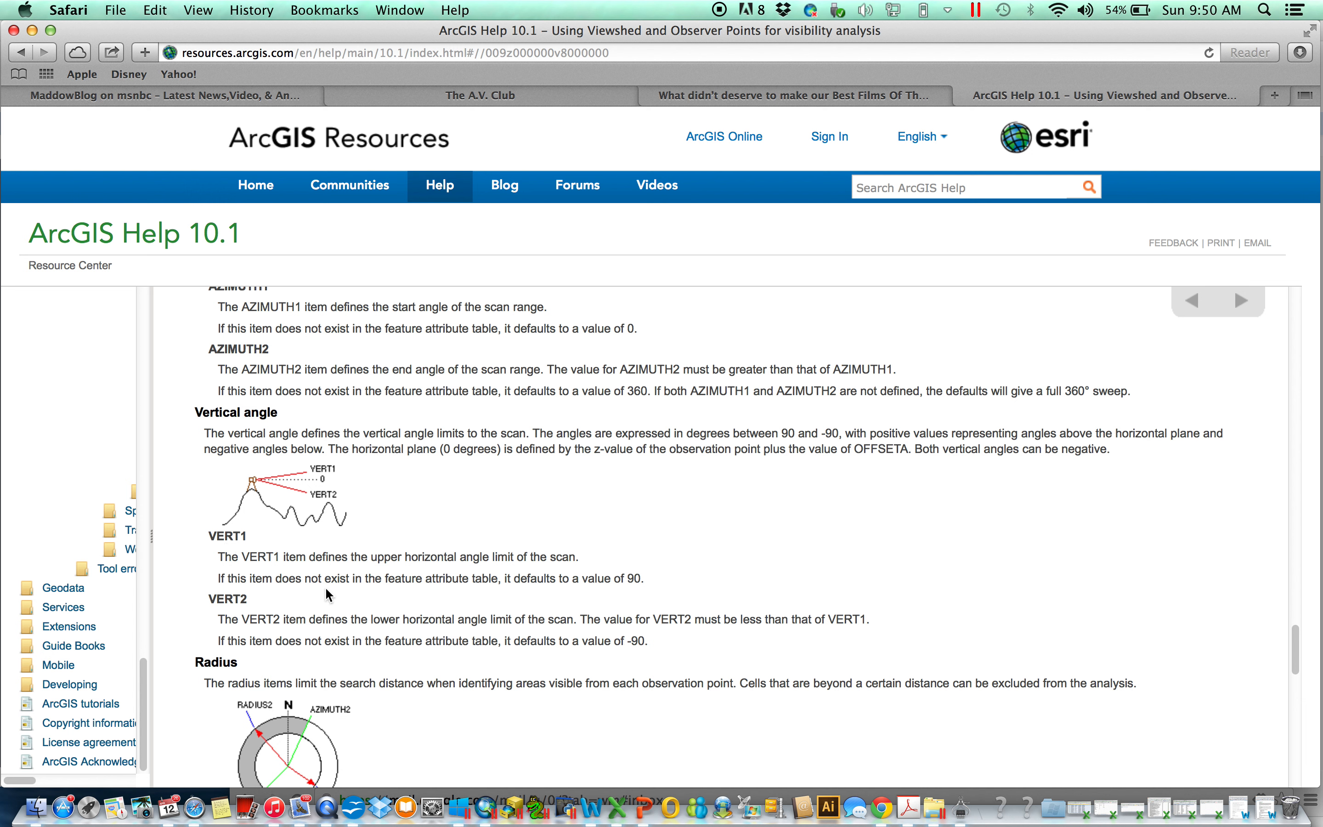
scroll(368, 659, "down", 5)
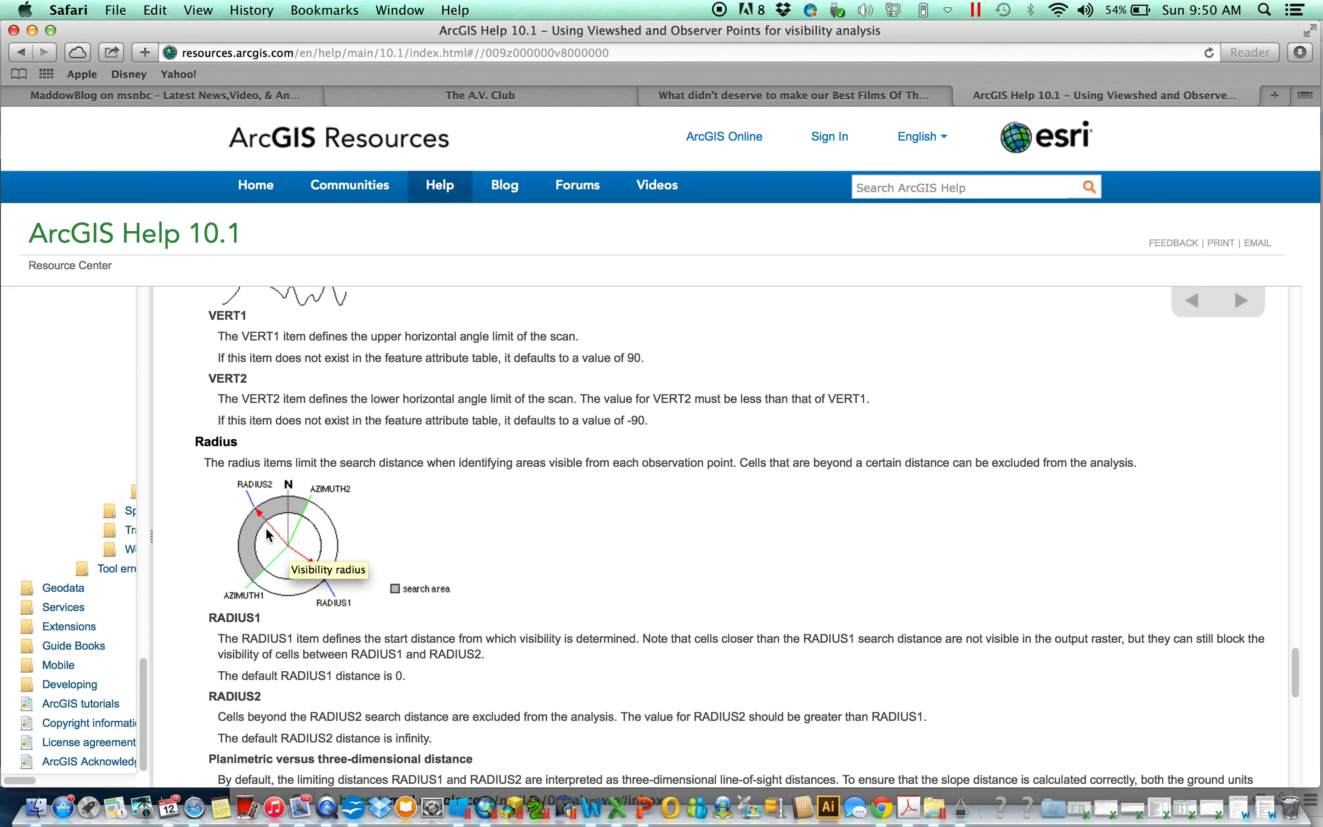
scroll(283, 613, "down", 1)
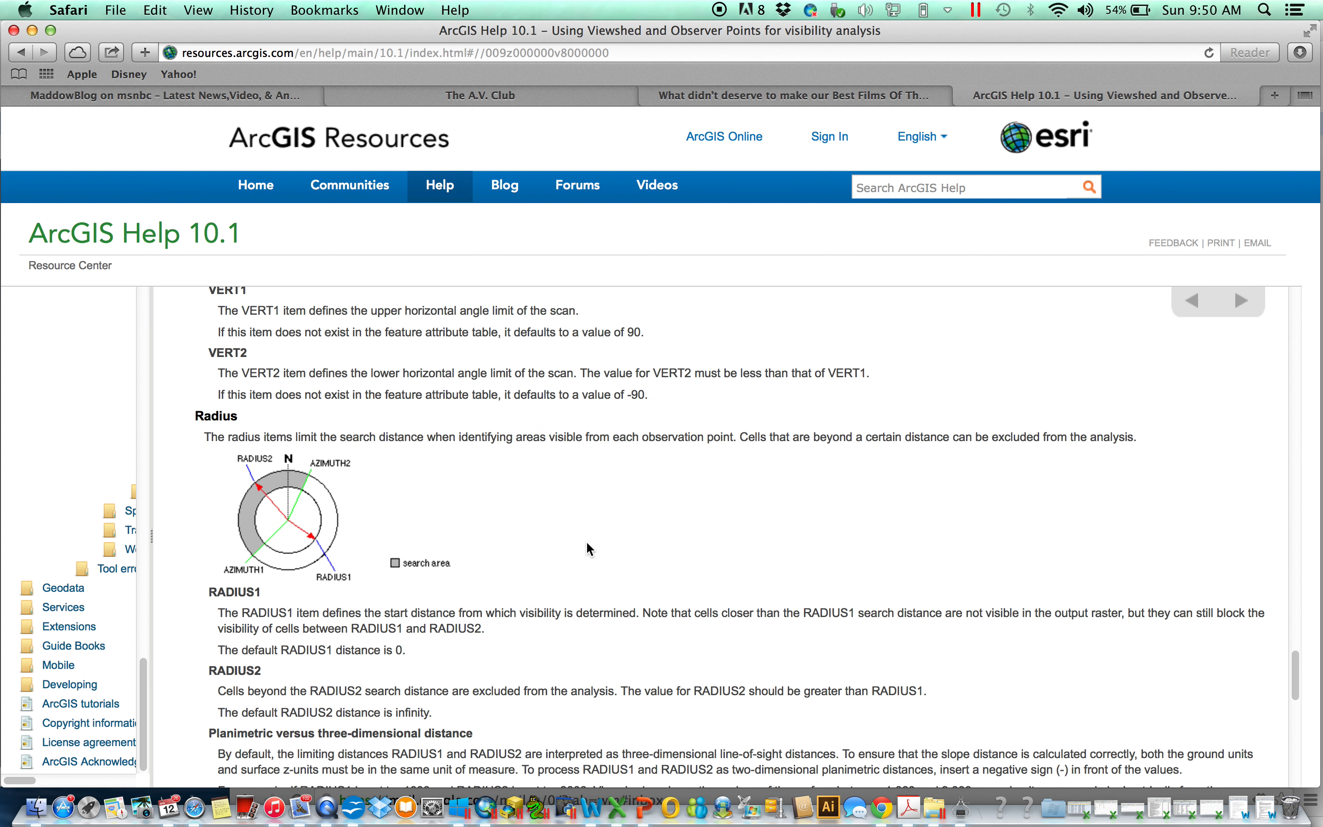
scroll(399, 594, "down", 1)
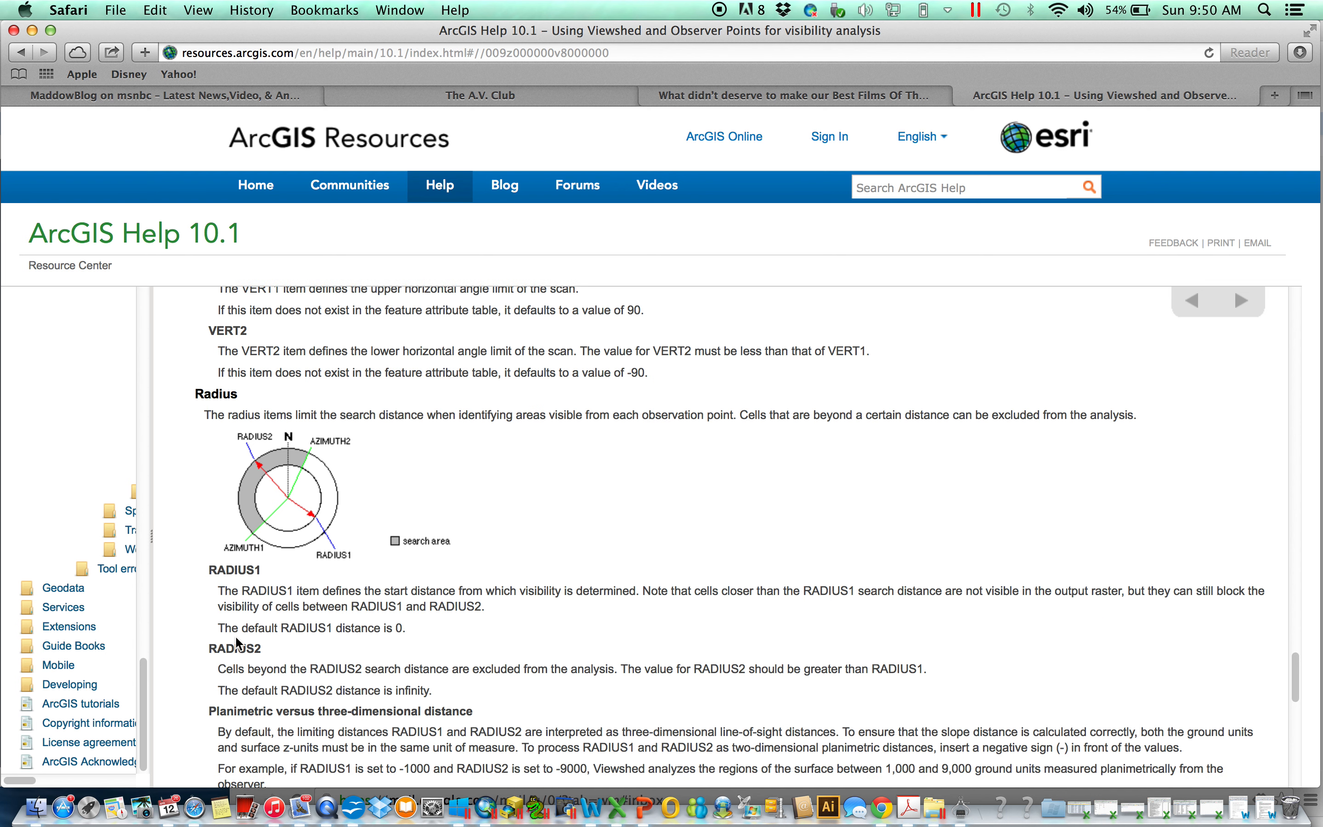
Step: Go back up the help page to the offset descriptions and switch back to ArcMap
scroll(238, 643, "up", 5)
scroll(238, 643, "up", 10)
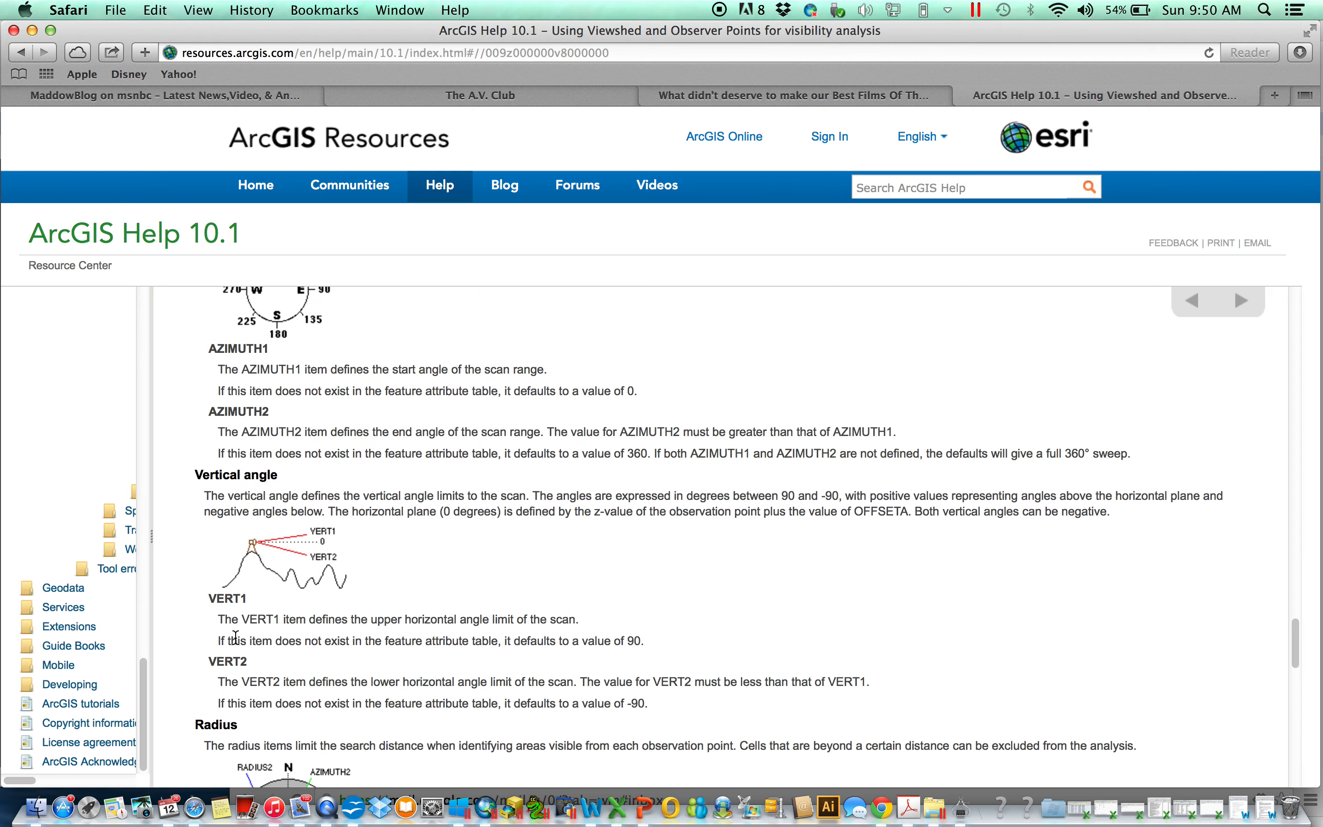
left_click_drag(1048, 35, 1249, 473)
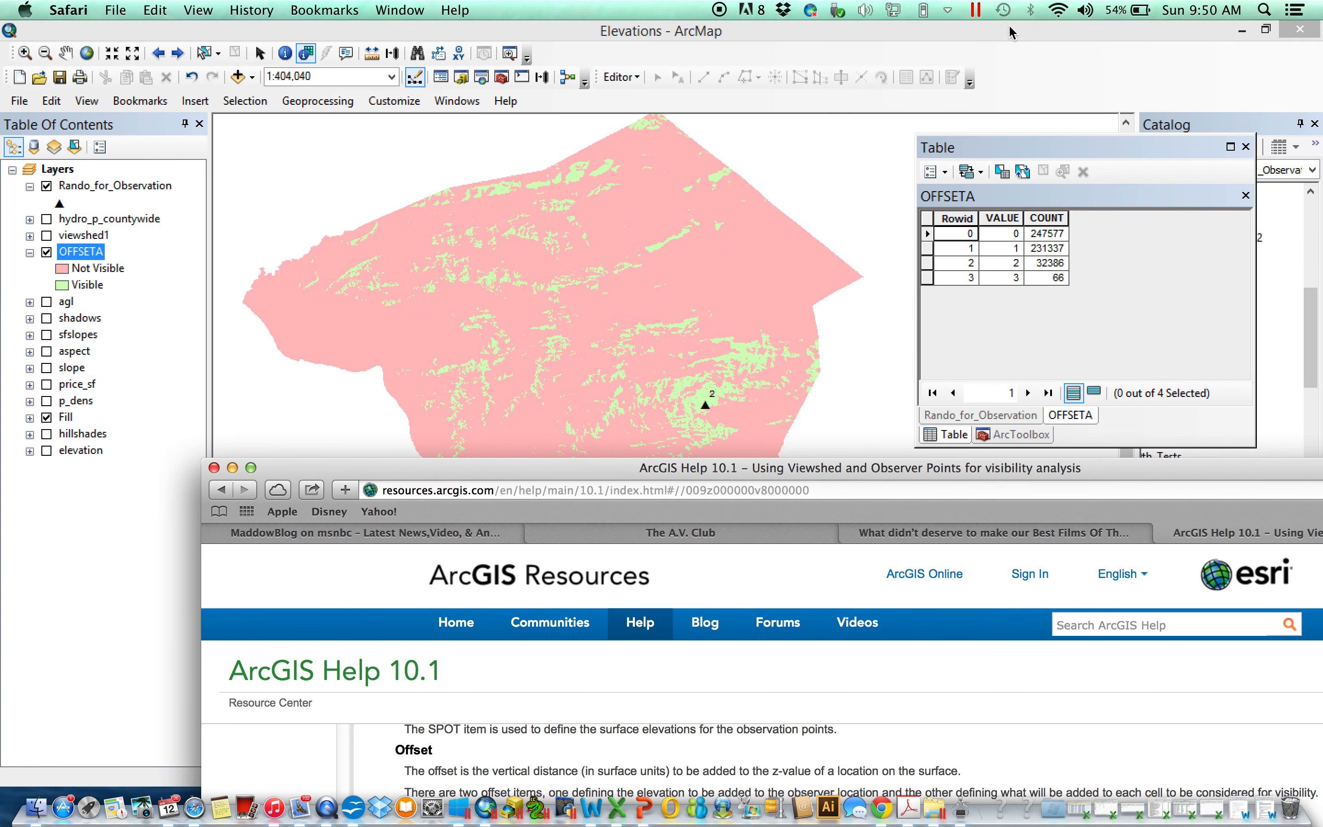
left_click(1075, 152)
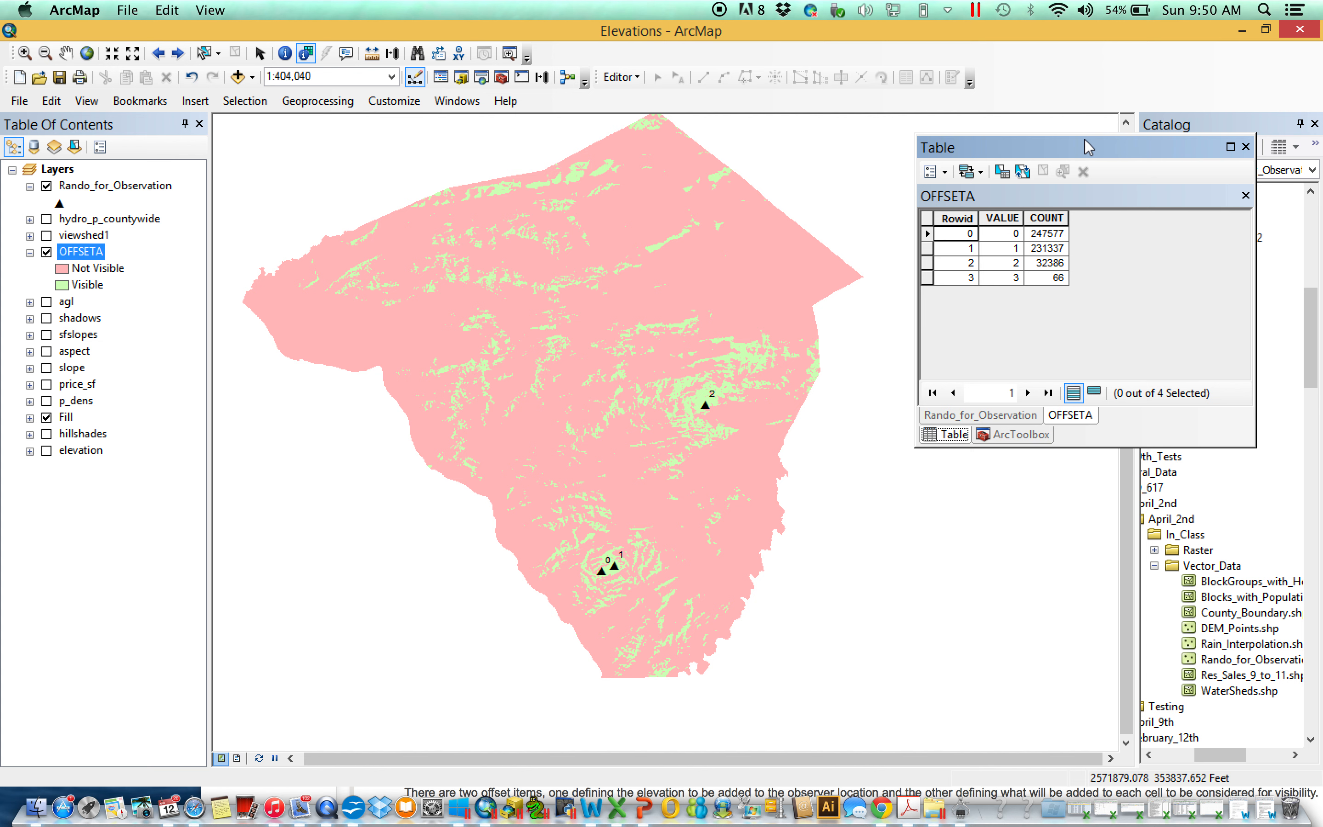
Step: Add a short integer field named OFFSETB with precision 5 to the Rando_for_Observation attribute table
right_click(93, 193)
left_click(180, 238)
left_click(936, 171)
left_click(987, 302)
type("OFFSETB")
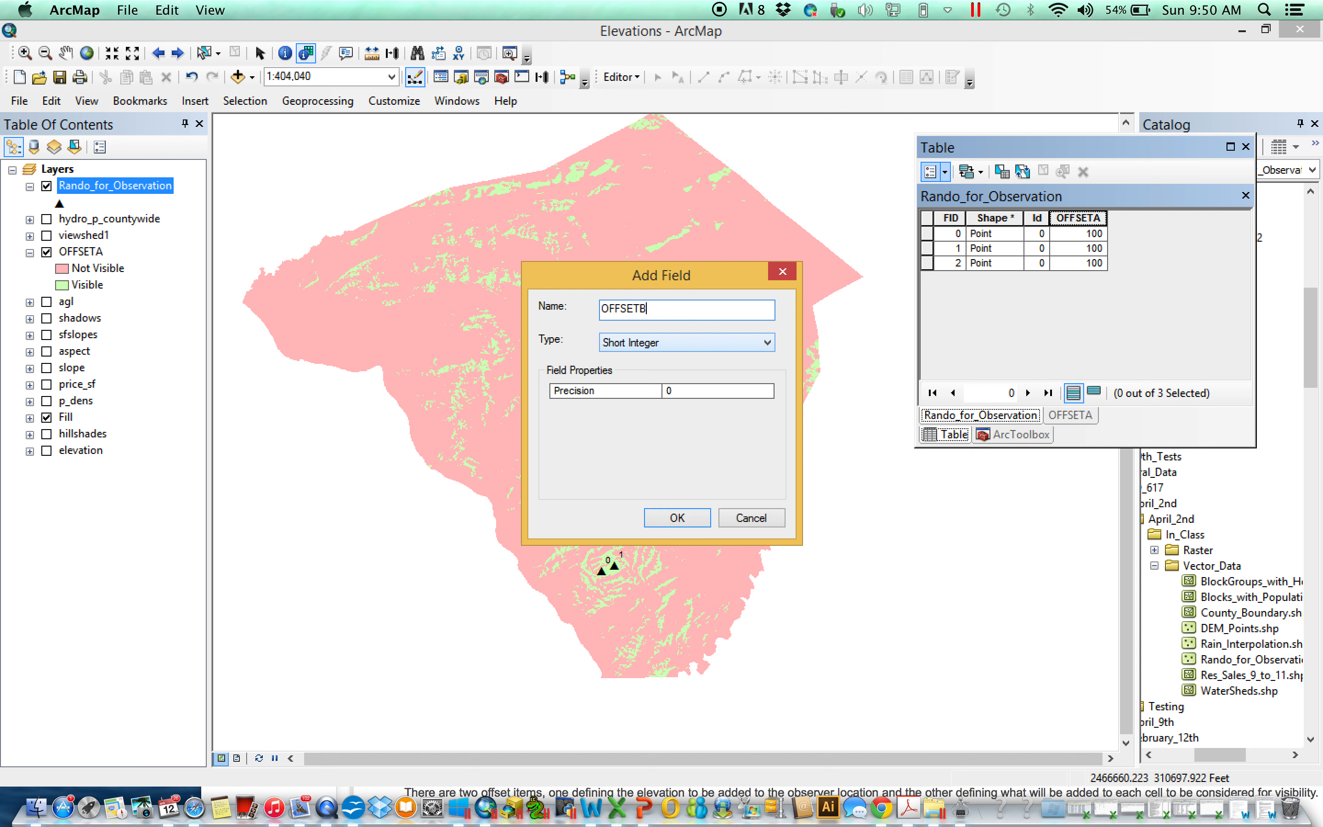
left_click(666, 395)
type("5")
key("Return")
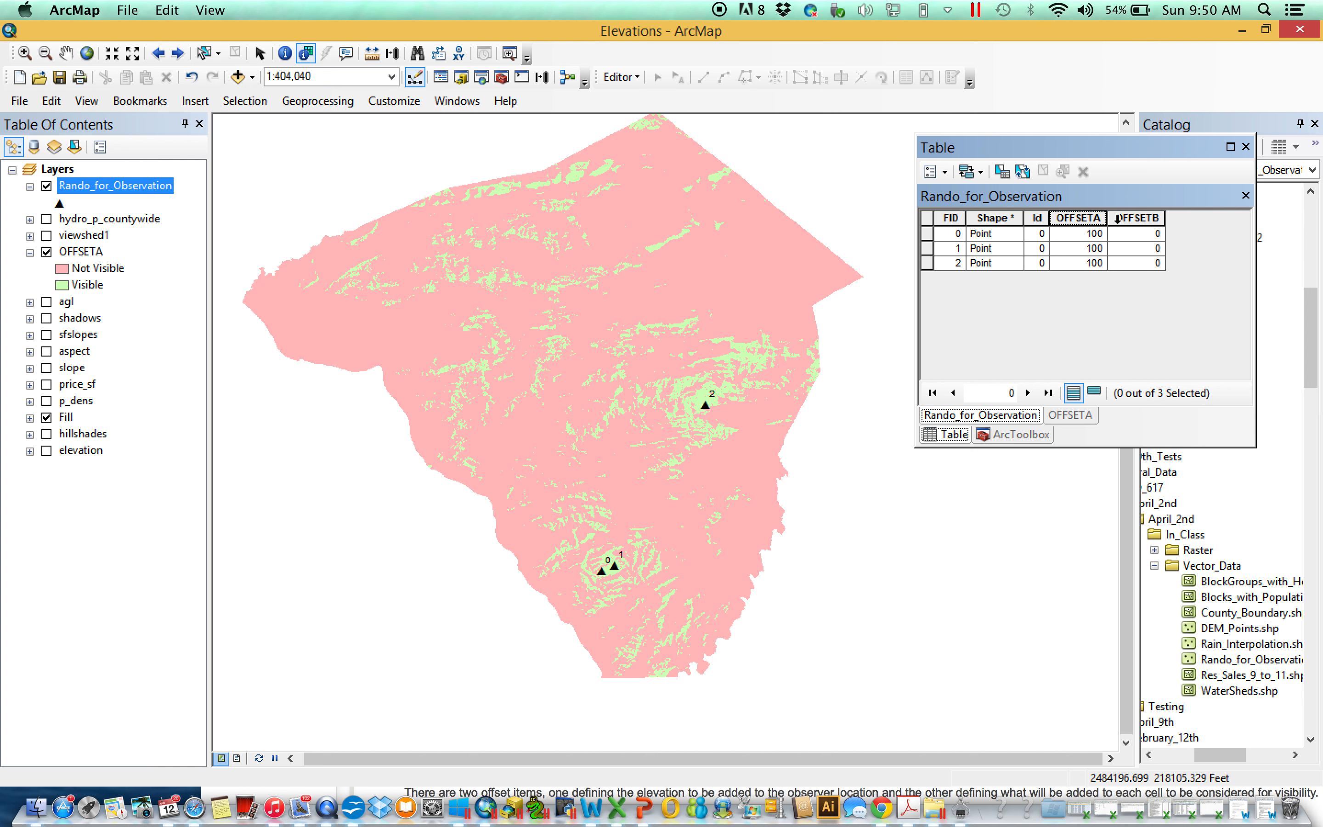
Step: Calculate the OFFSETB field as 6 for all observer points
right_click(1134, 219)
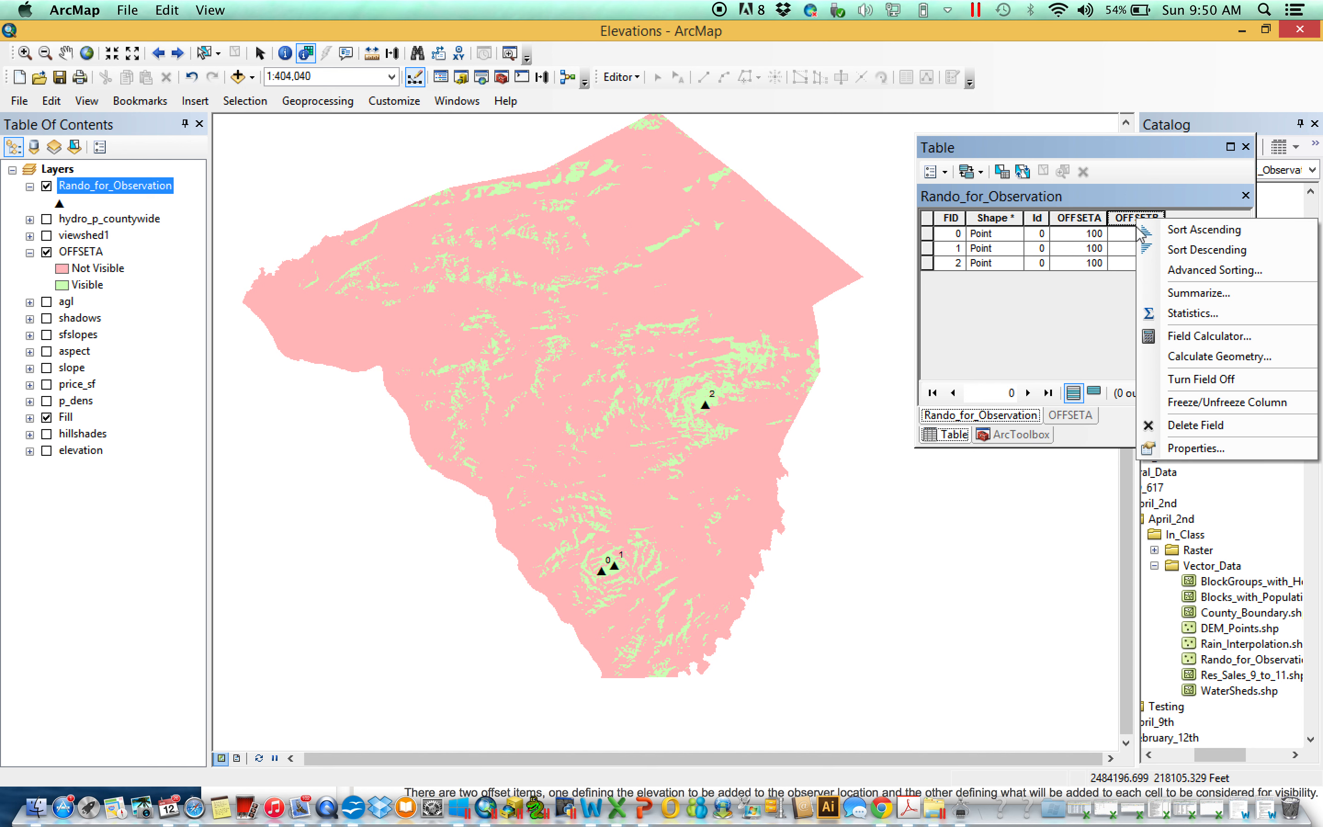
left_click(1199, 334)
key("ctrl+a")
type("6")
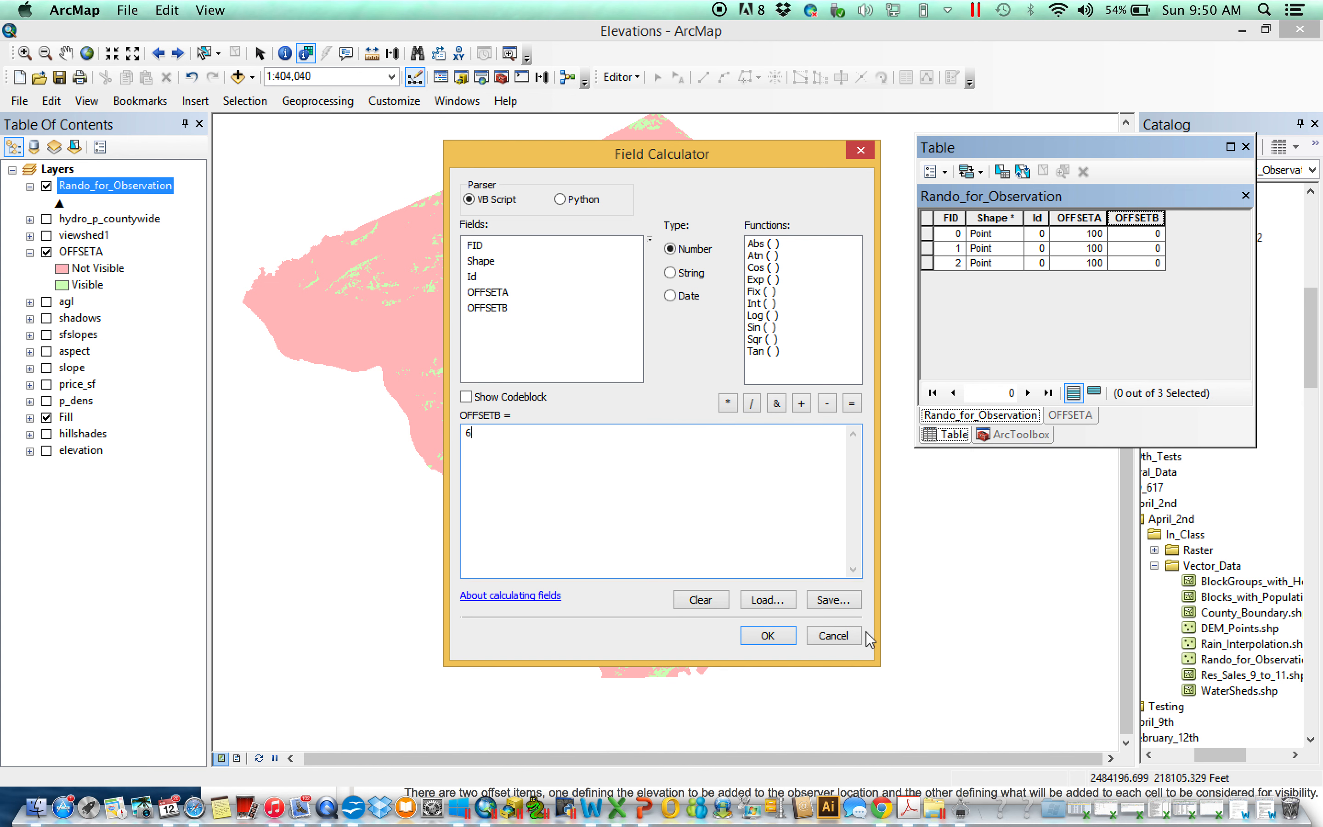
left_click(765, 636)
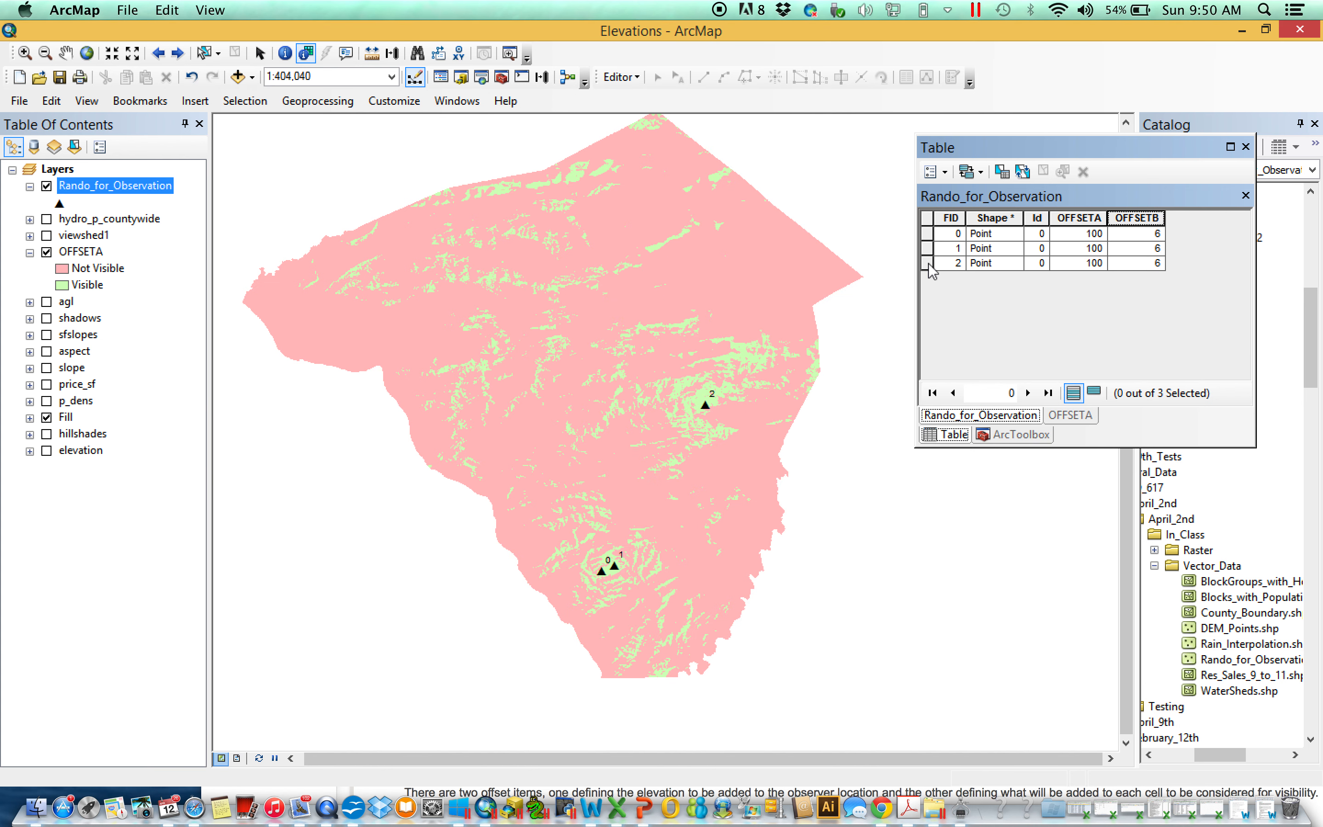
Step: Select the record with FID 2 and calculate its OFFSETB value as 10
left_click(927, 263)
right_click(1151, 218)
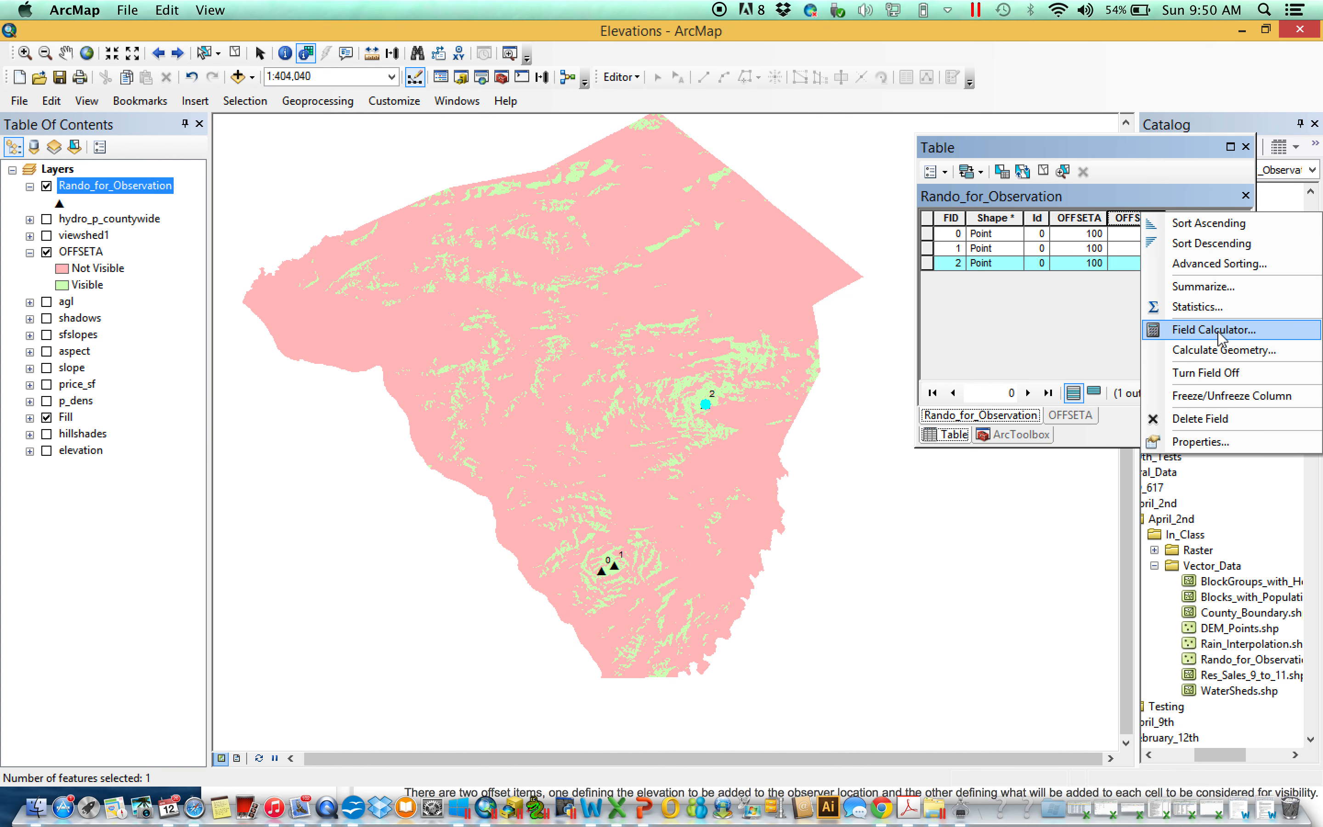
left_click(1191, 330)
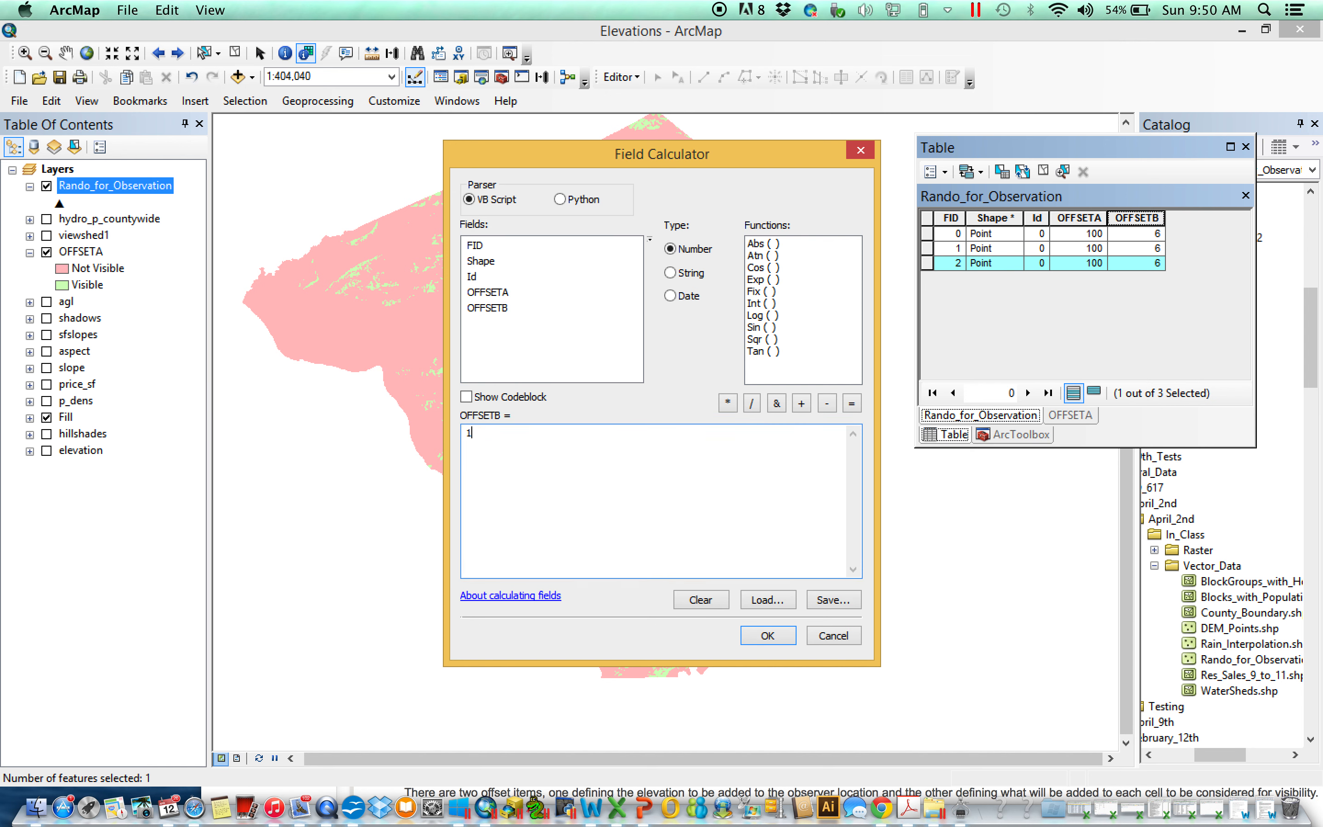
left_click(748, 632)
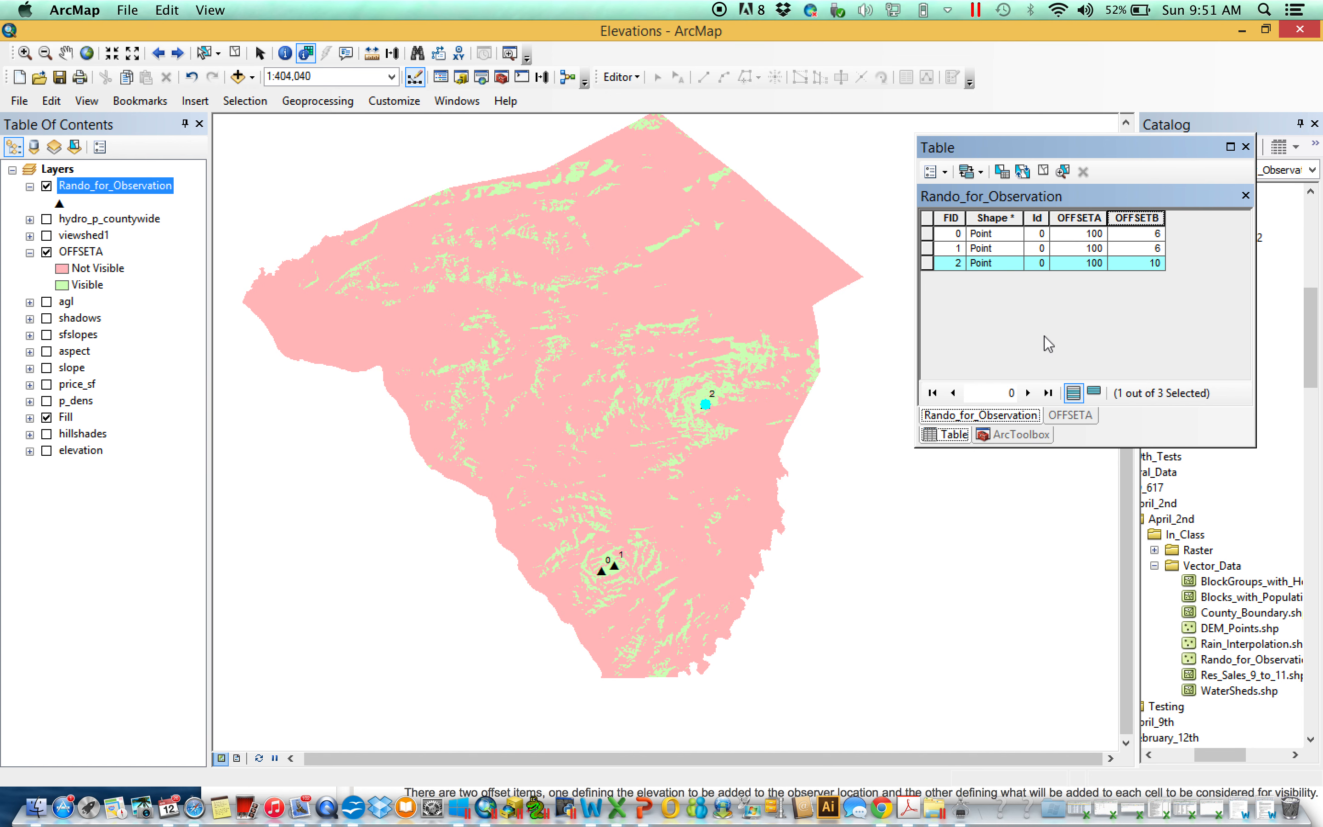
Step: Highlight observer points 0, 1 and 2 in turn to relate their offsets to the map, and clear the selection
left_click(928, 234)
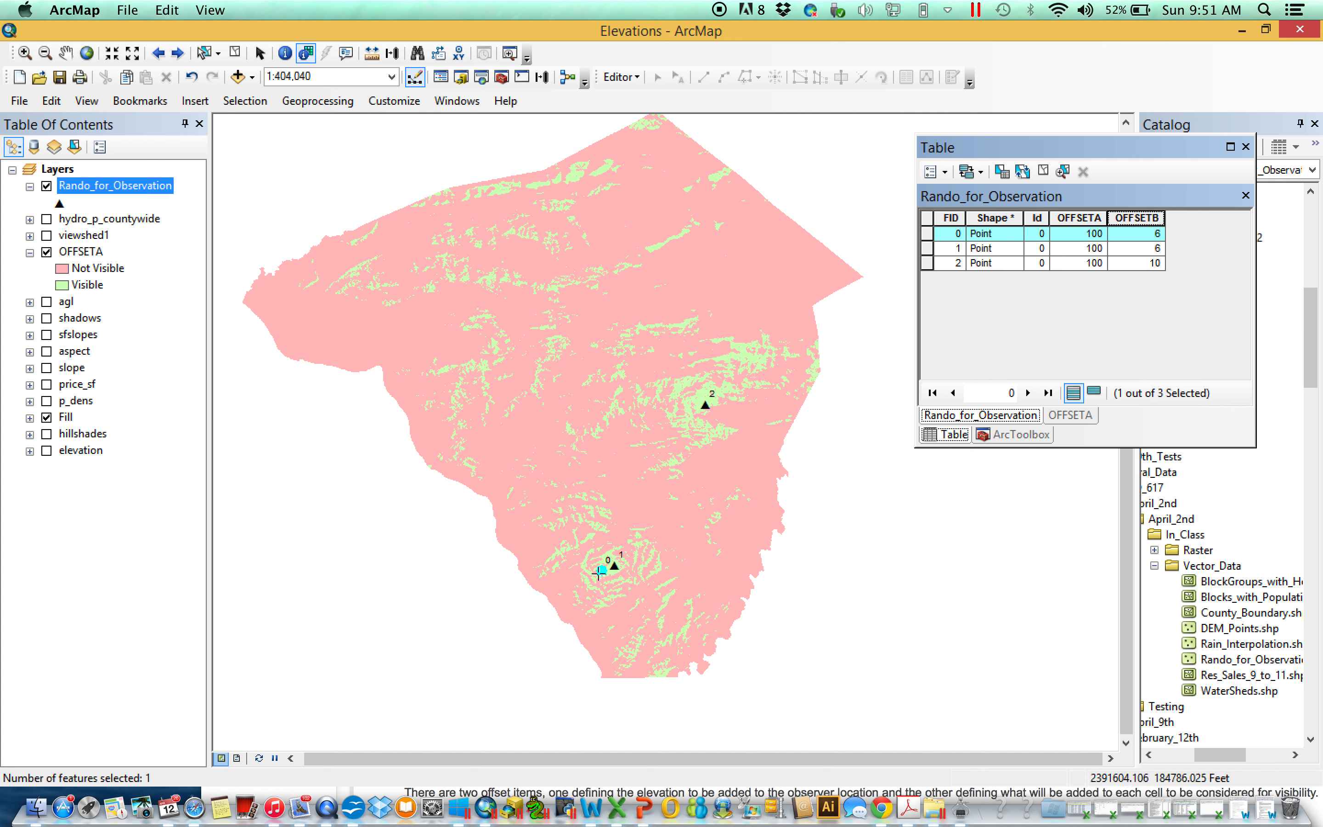
left_click(928, 249)
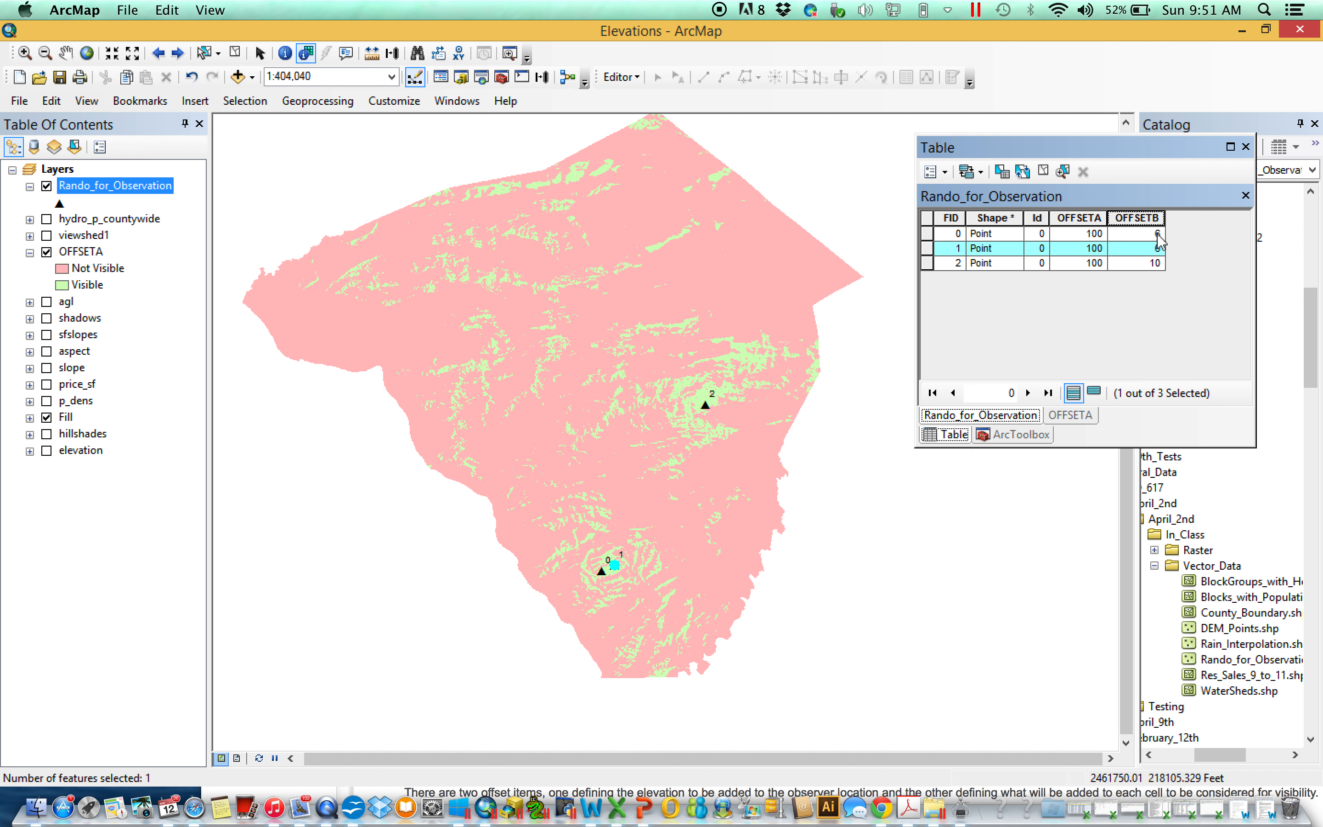
left_click(928, 263)
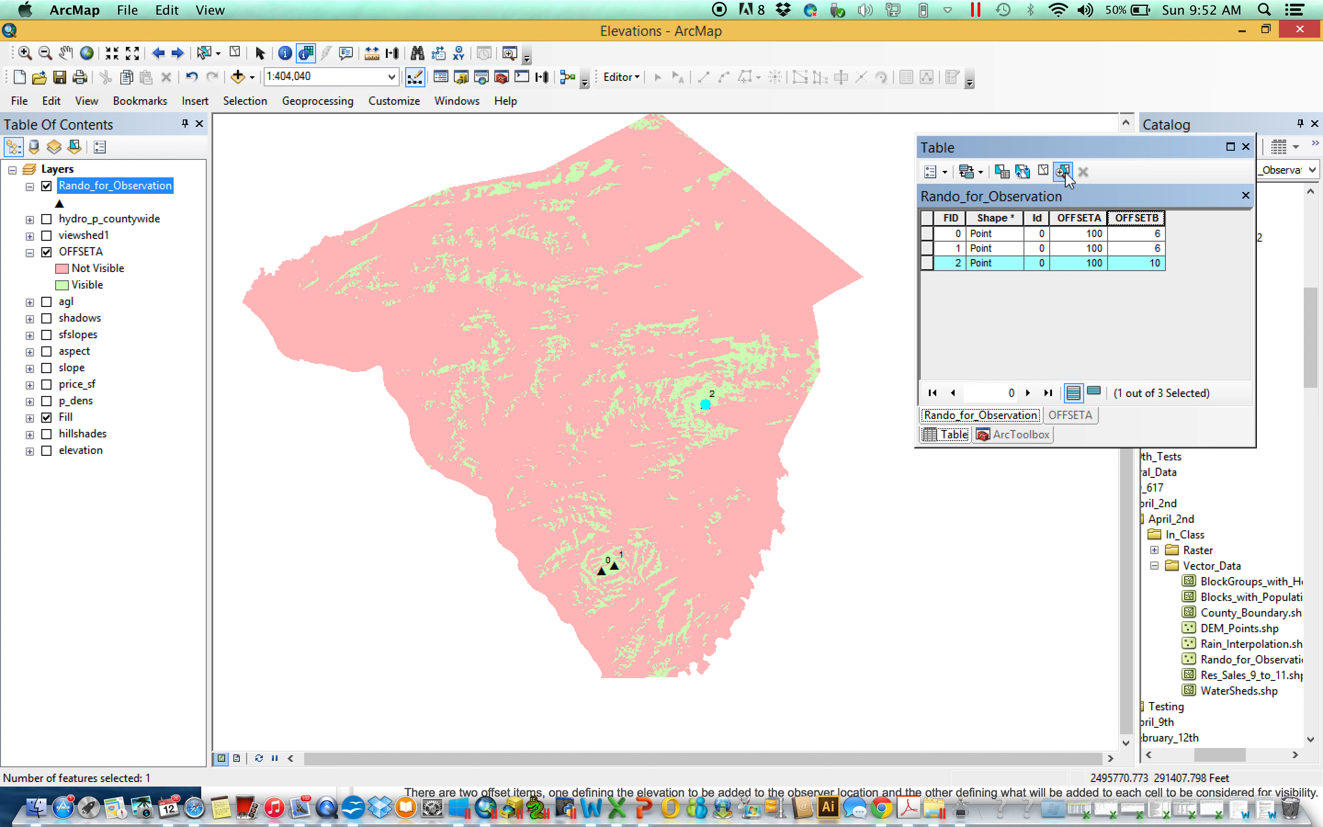
left_click(1045, 172)
Step: Recalculate OFFSETB with no records selected so that every observer point has the value 6
right_click(1148, 216)
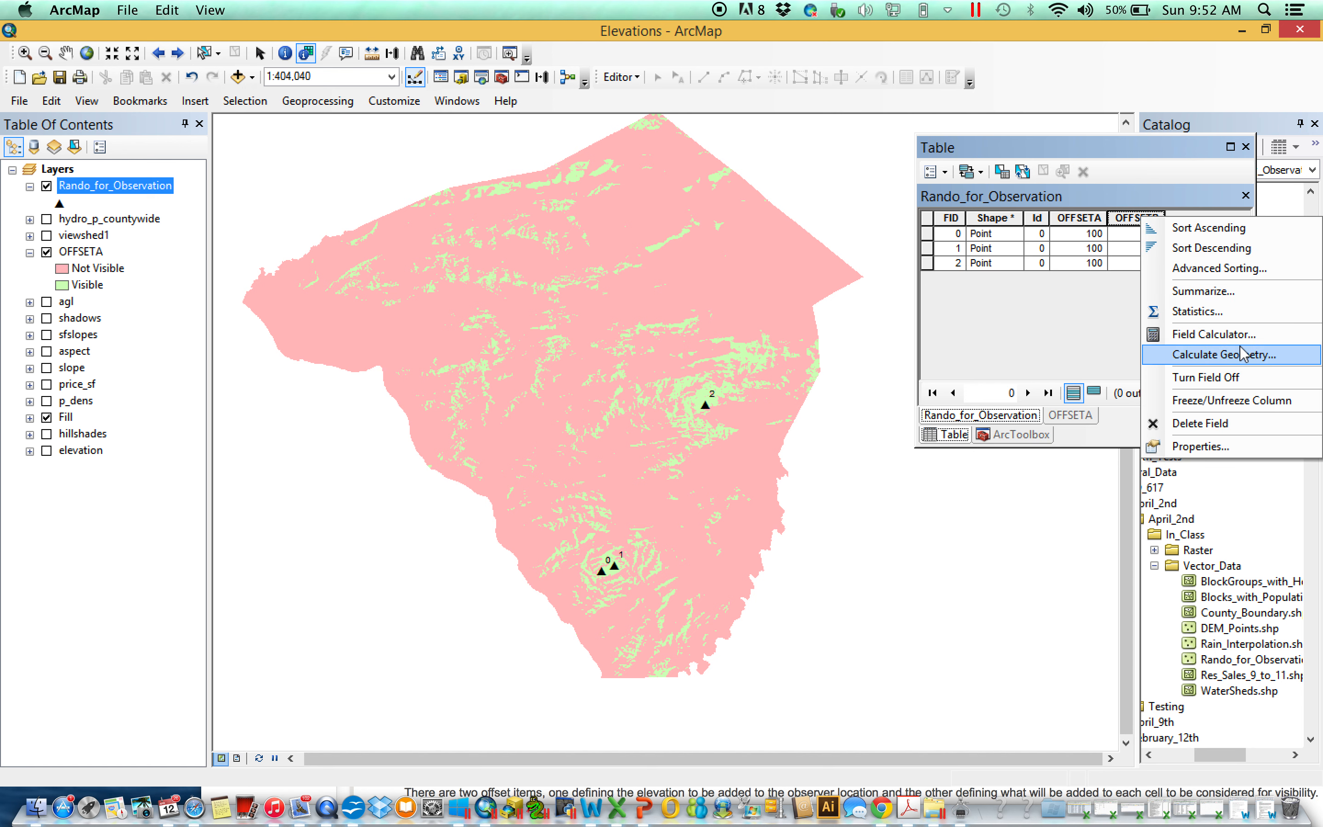
left_click(1234, 336)
left_click_drag(671, 472, 1, 472)
type("6")
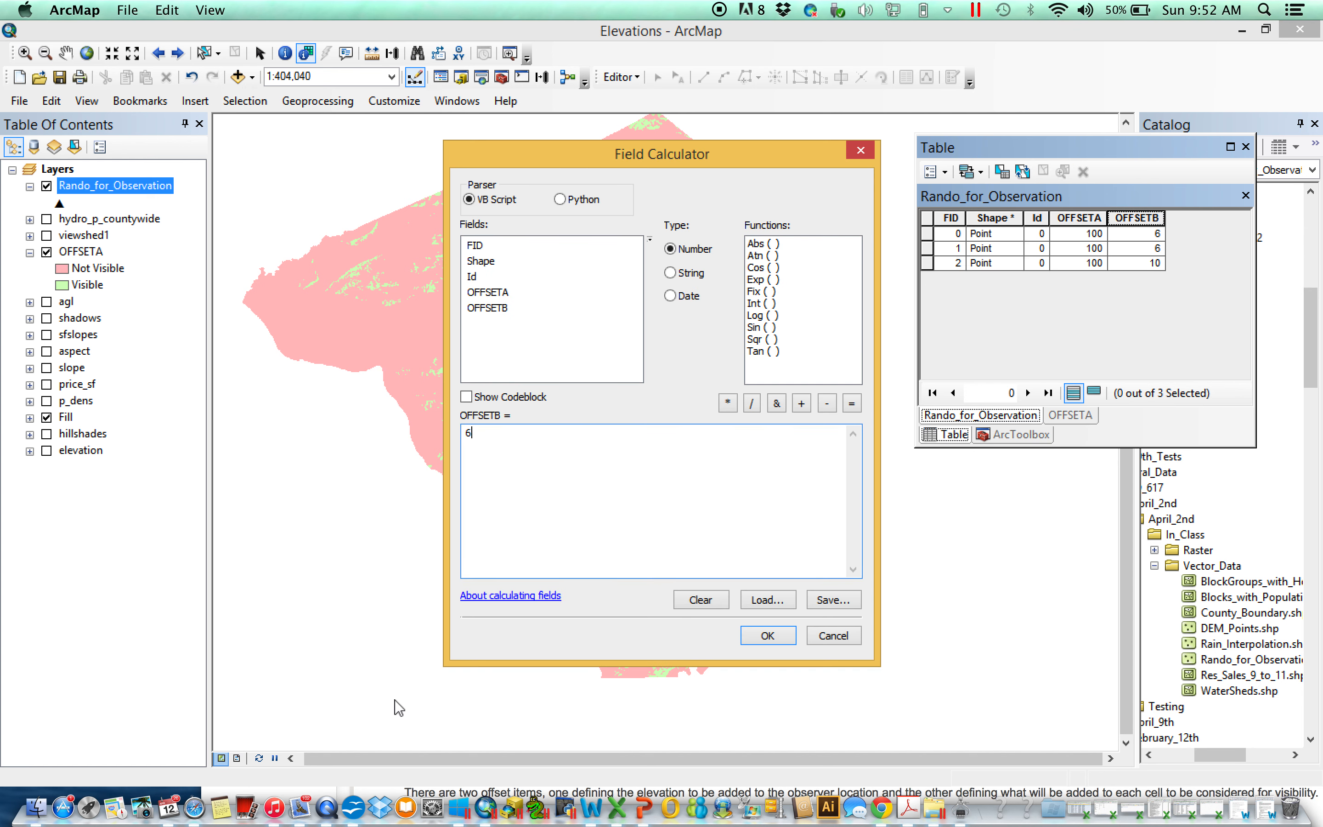
left_click(781, 644)
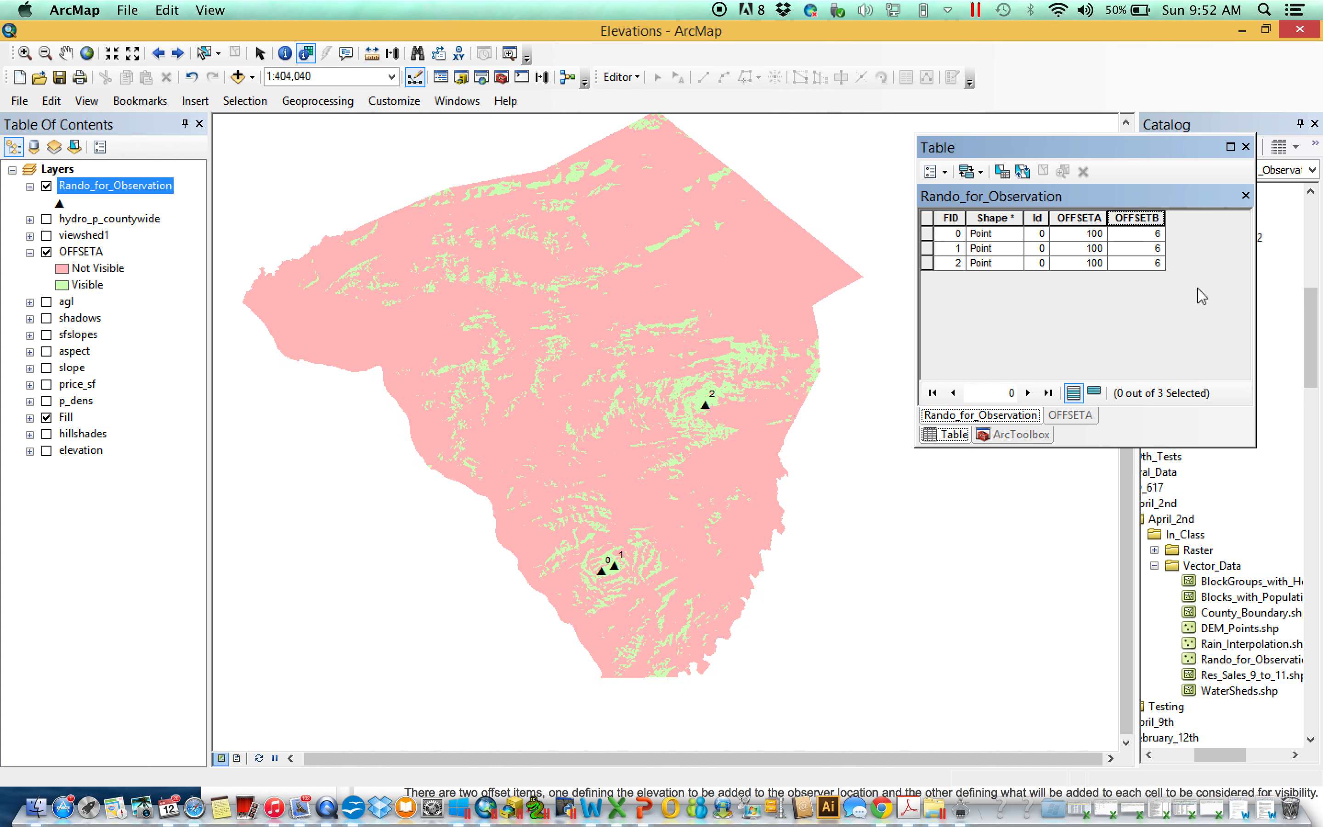
Step: Run Viewshed on the Fill raster with Rando_for_Observation as observers, saving the output as offsetb in Video_Outputs
left_click(502, 77)
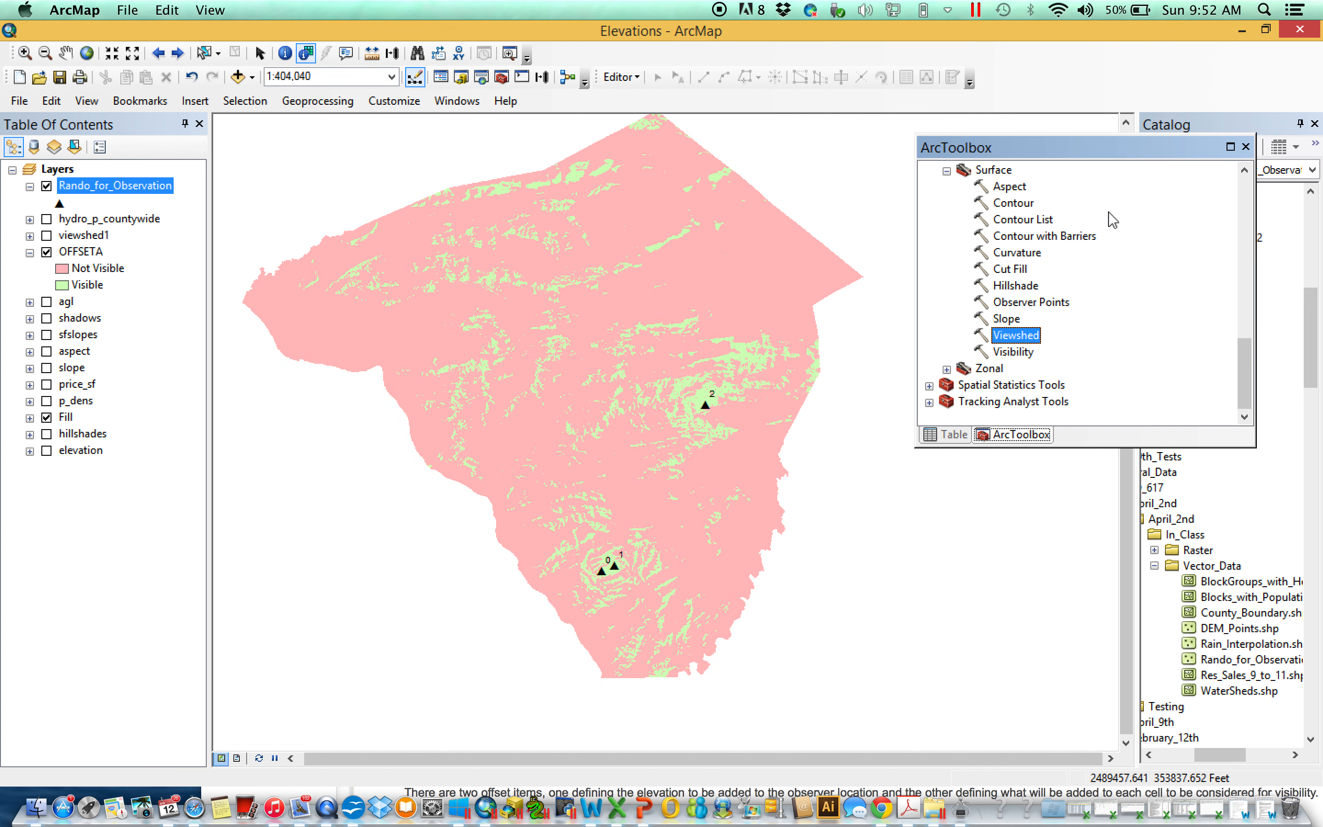
double_click(1018, 339)
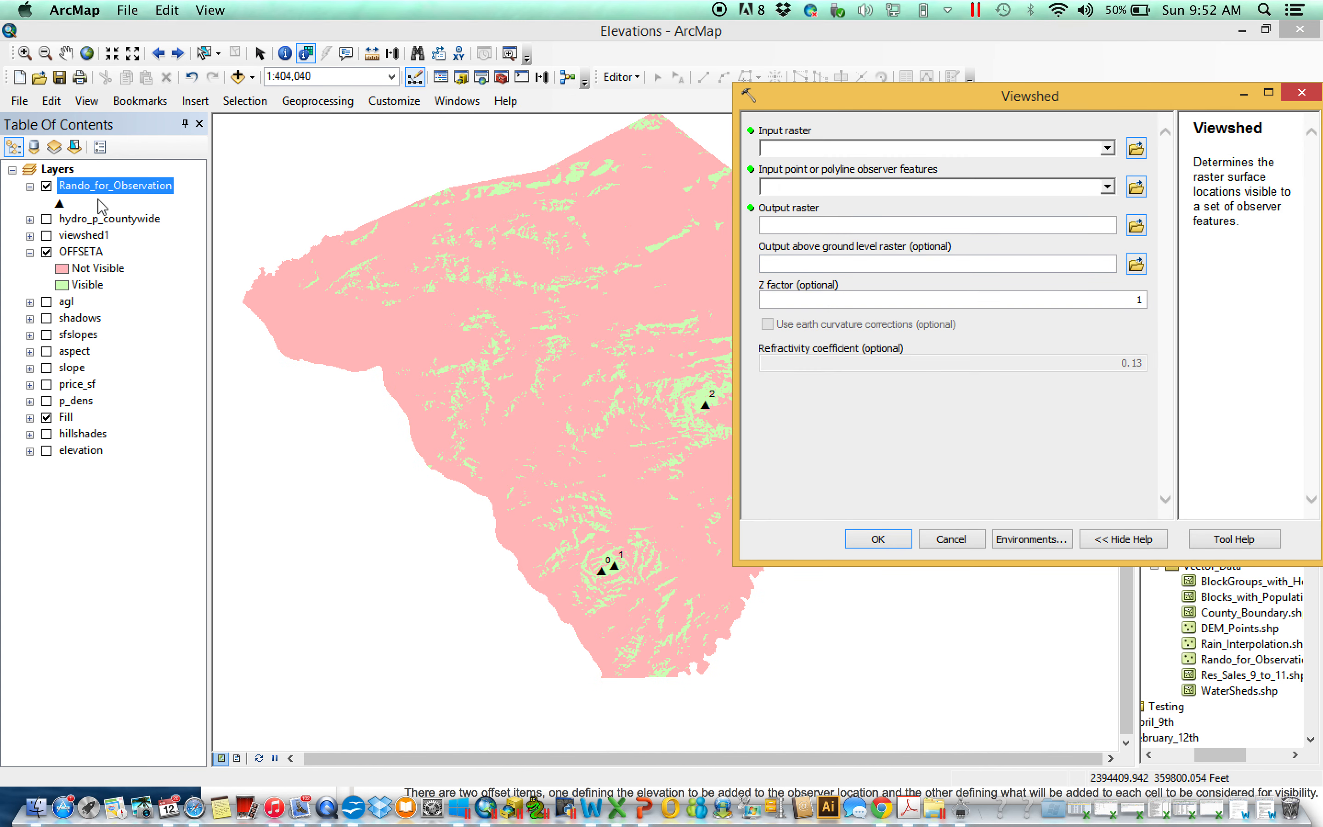
left_click_drag(66, 417, 802, 153)
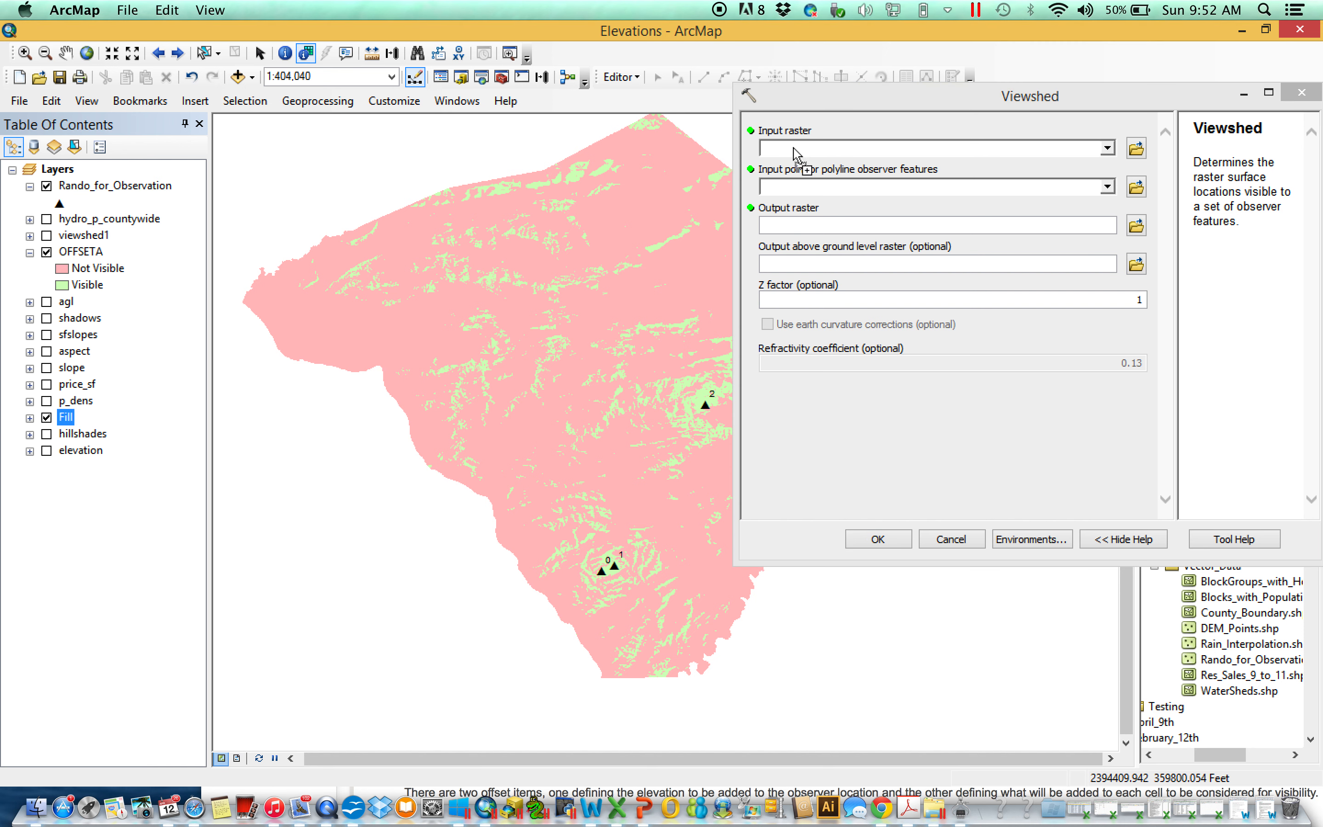
left_click_drag(426, 259, 937, 190)
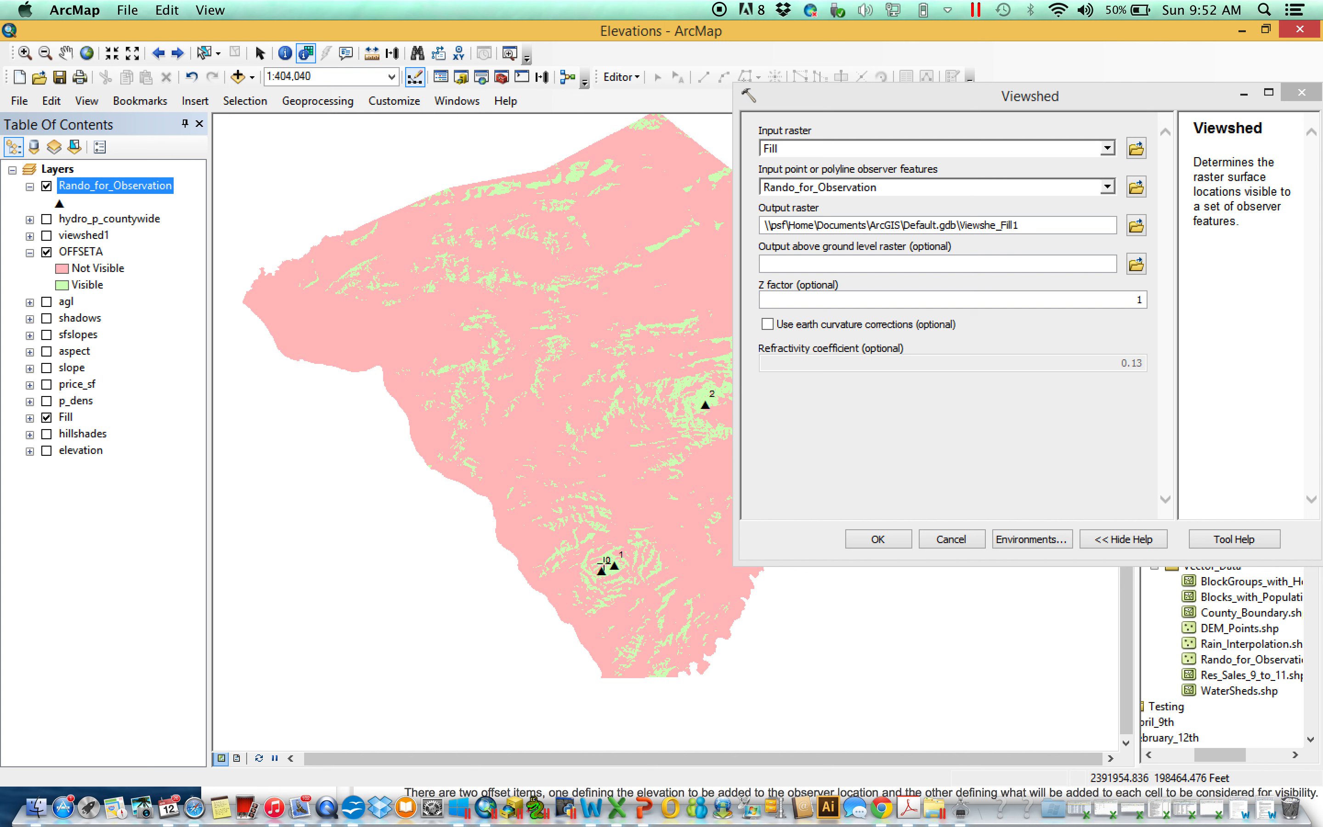
left_click(1137, 225)
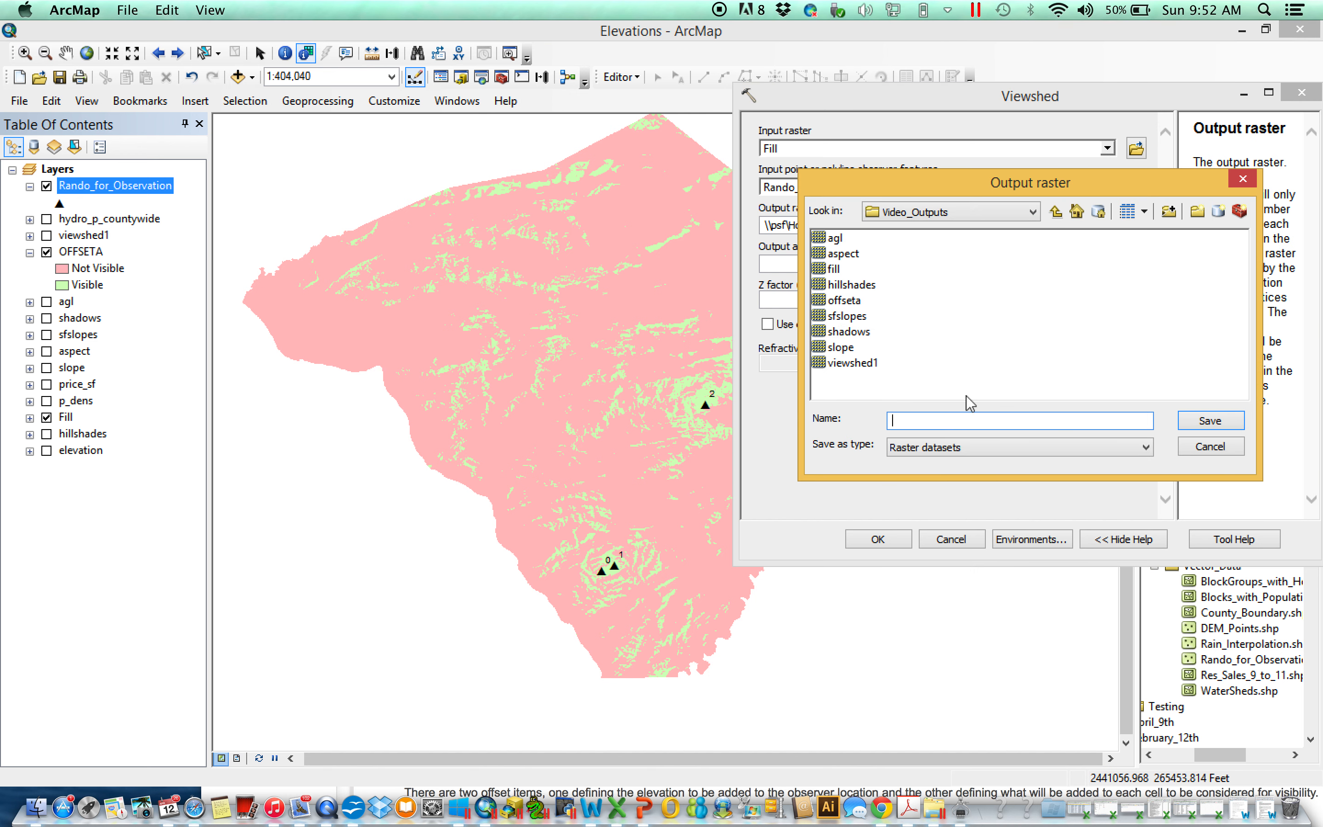
type("offsetb")
key("Return")
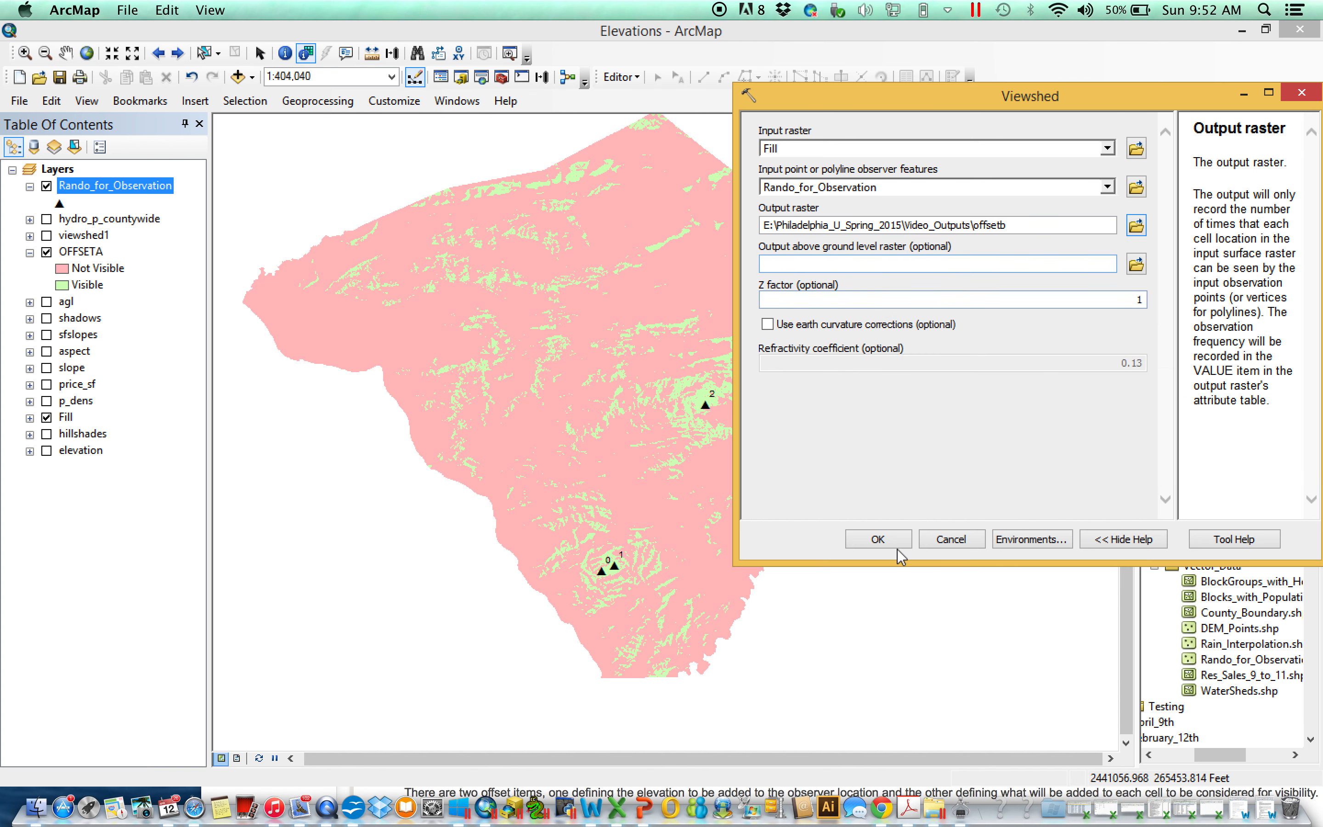
left_click(878, 541)
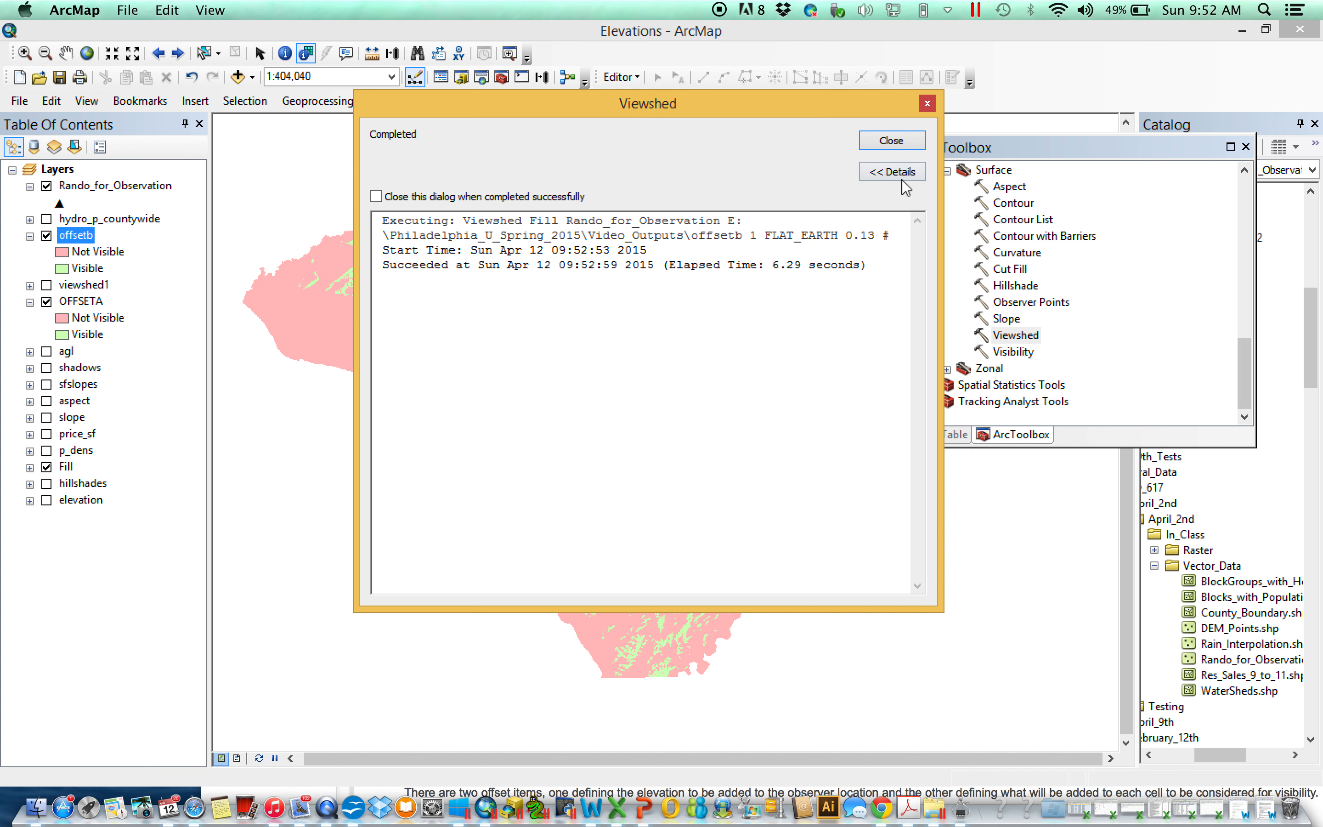
left_click(892, 140)
Step: Show and hide the offsetb layer to compare it with OFFSETA, leaving offsetb shown and OFFSETA collapsed and hidden
left_click(47, 235)
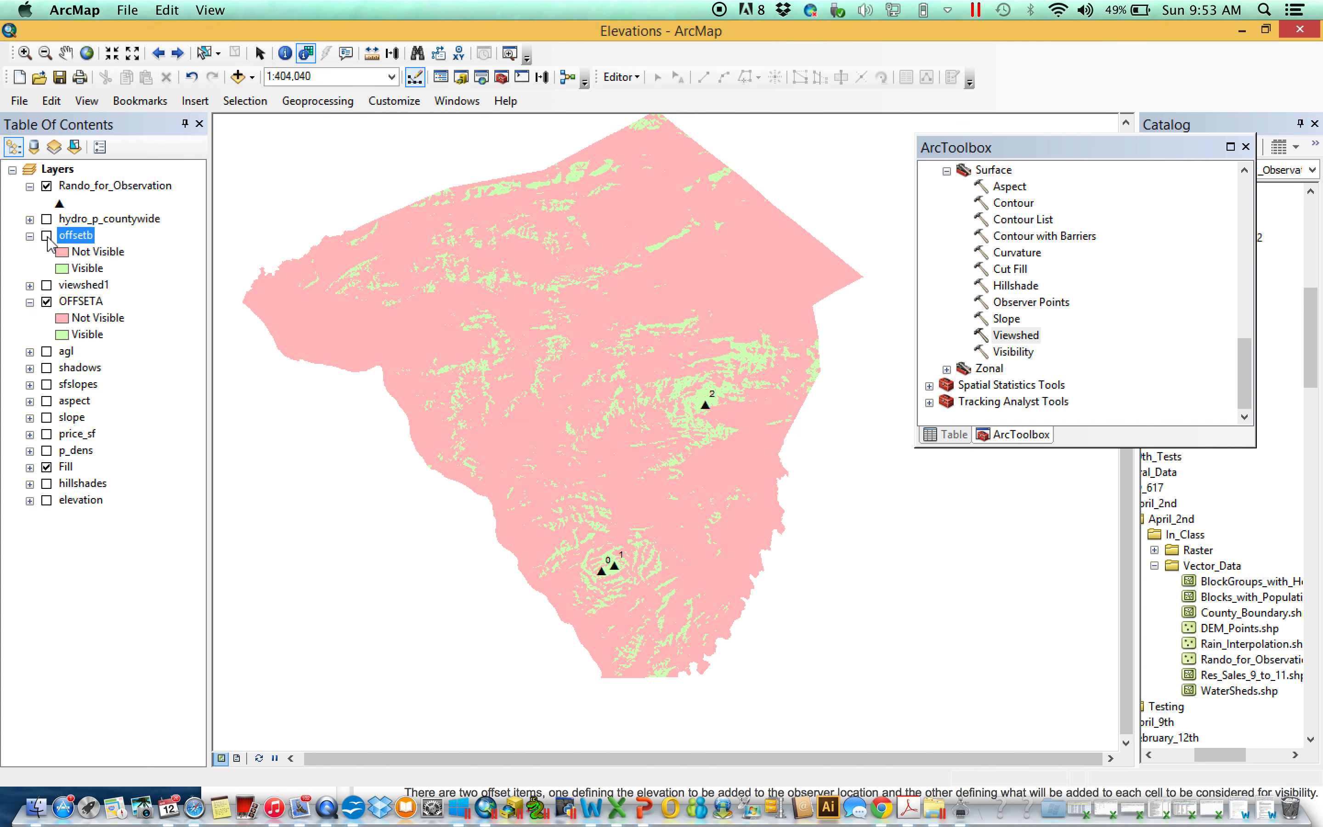
left_click(47, 236)
left_click(47, 236)
left_click(47, 236)
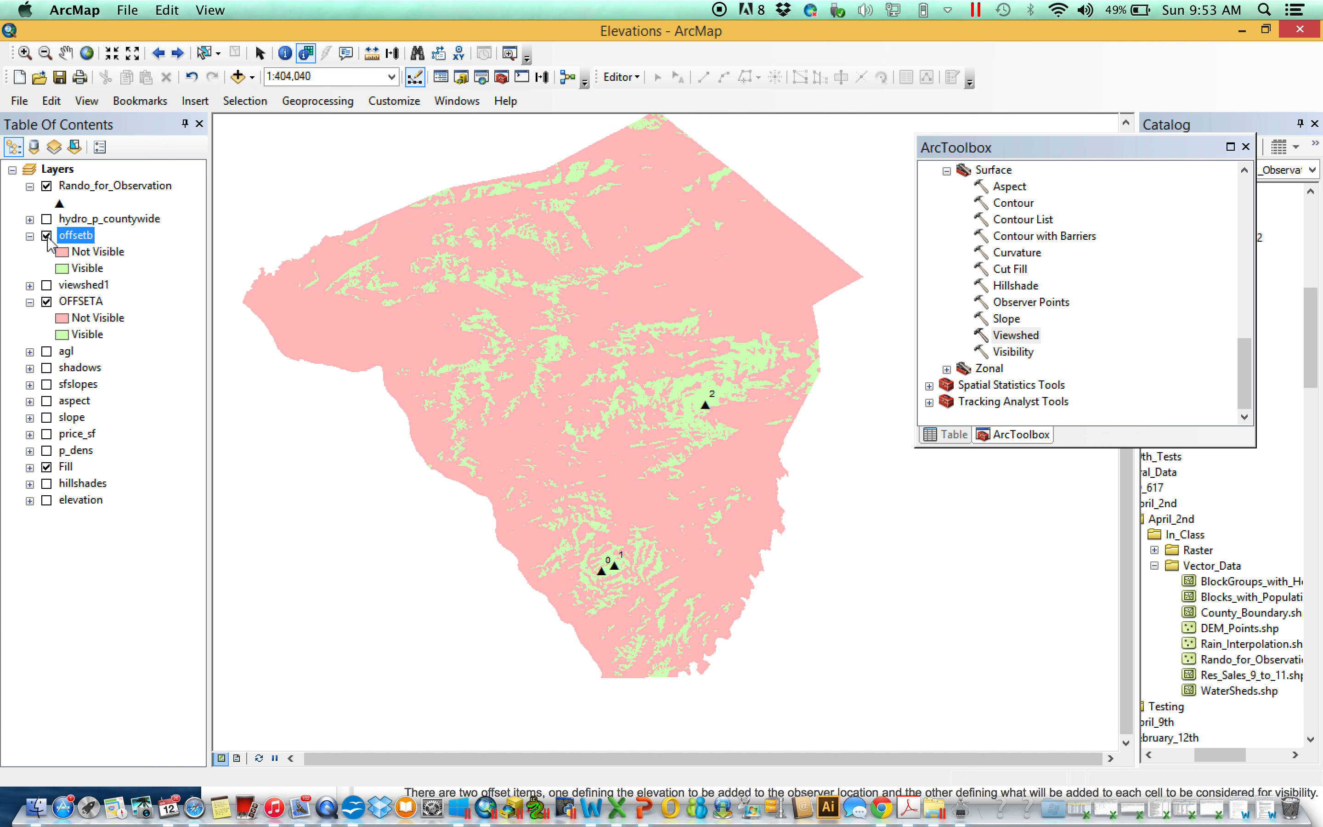
left_click(47, 236)
left_click(47, 236)
left_click(48, 237)
left_click(48, 238)
left_click(29, 302)
left_click(47, 301)
double_click(1032, 336)
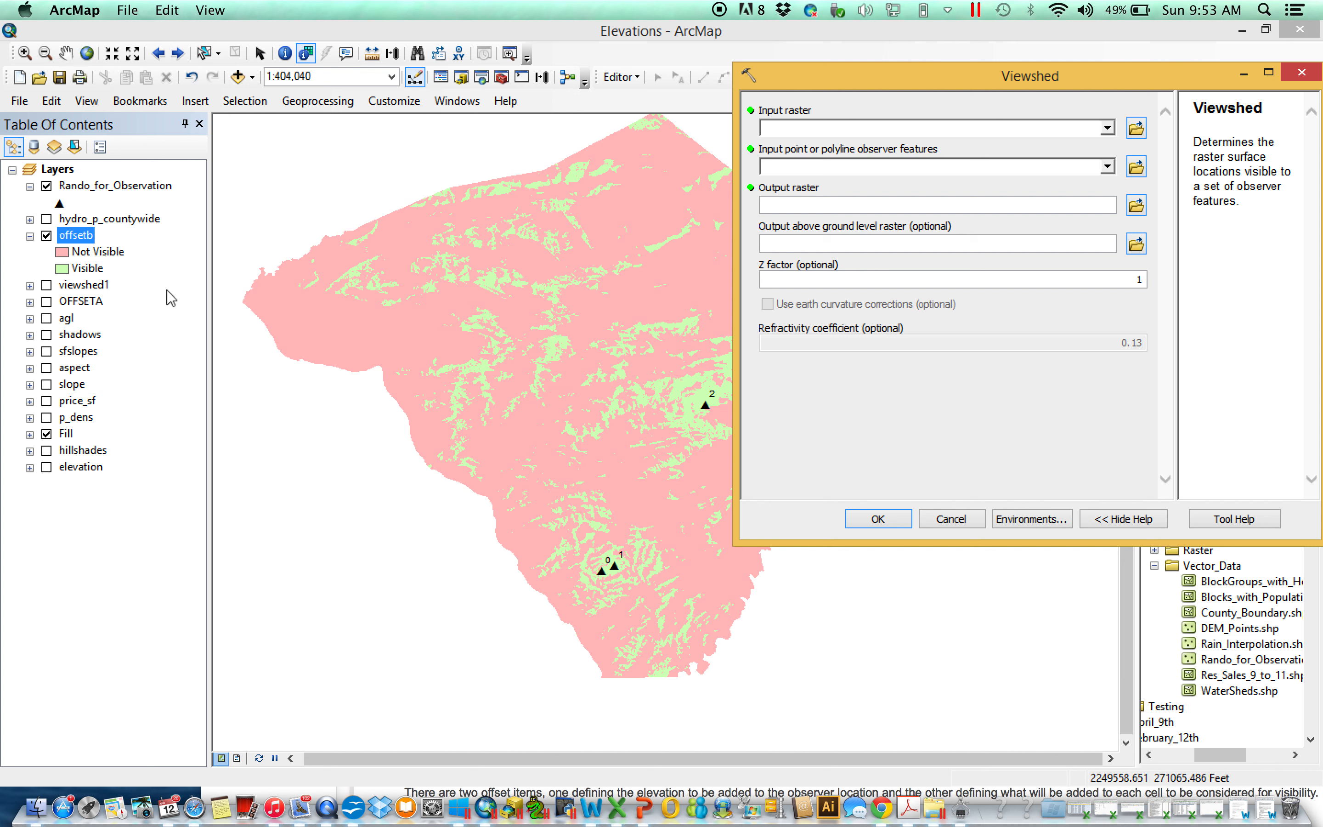
left_click(70, 434)
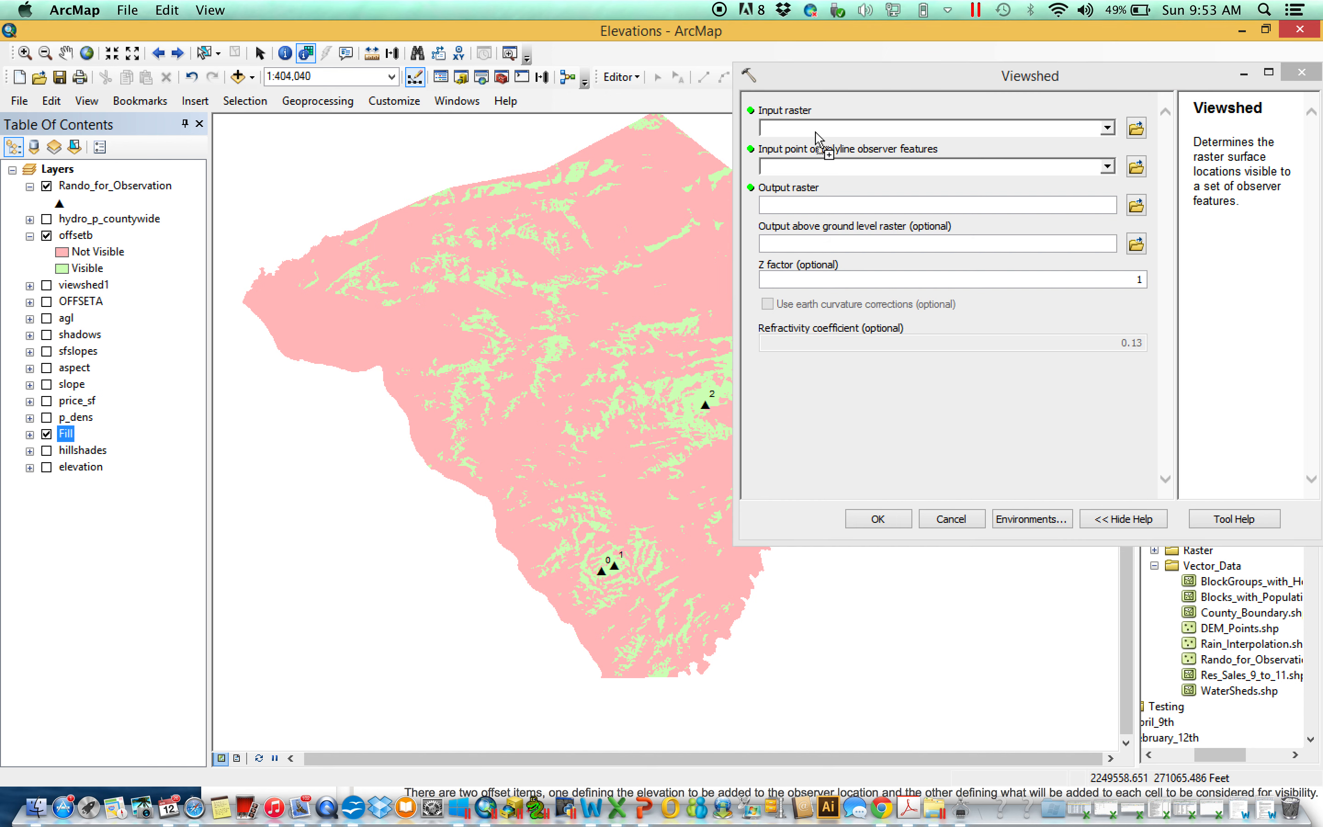
left_click_drag(129, 186, 933, 168)
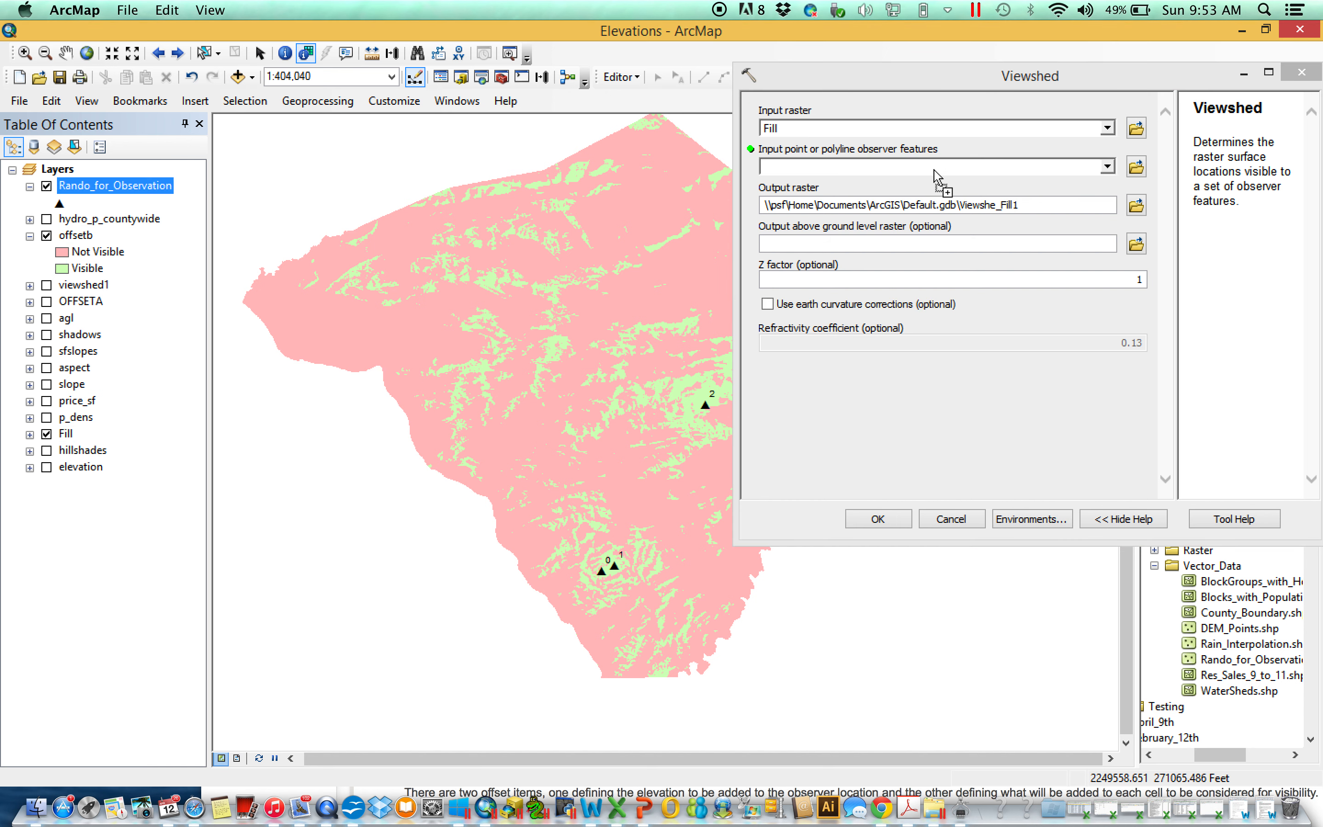
left_click(1302, 75)
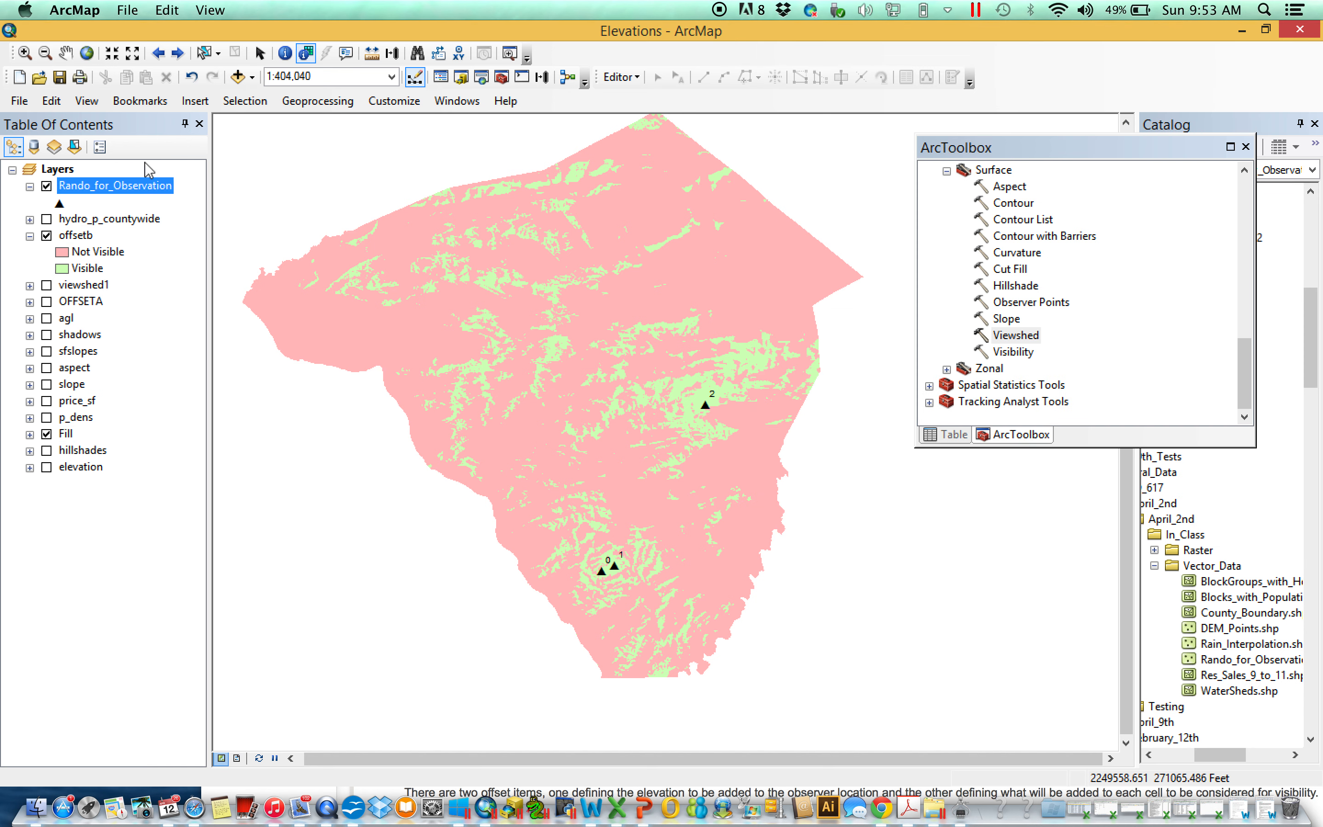
Step: Add a field named RADIUS2 with precision 8 to the Rando_for_Observation attribute table
right_click(141, 177)
left_click(82, 186)
right_click(80, 184)
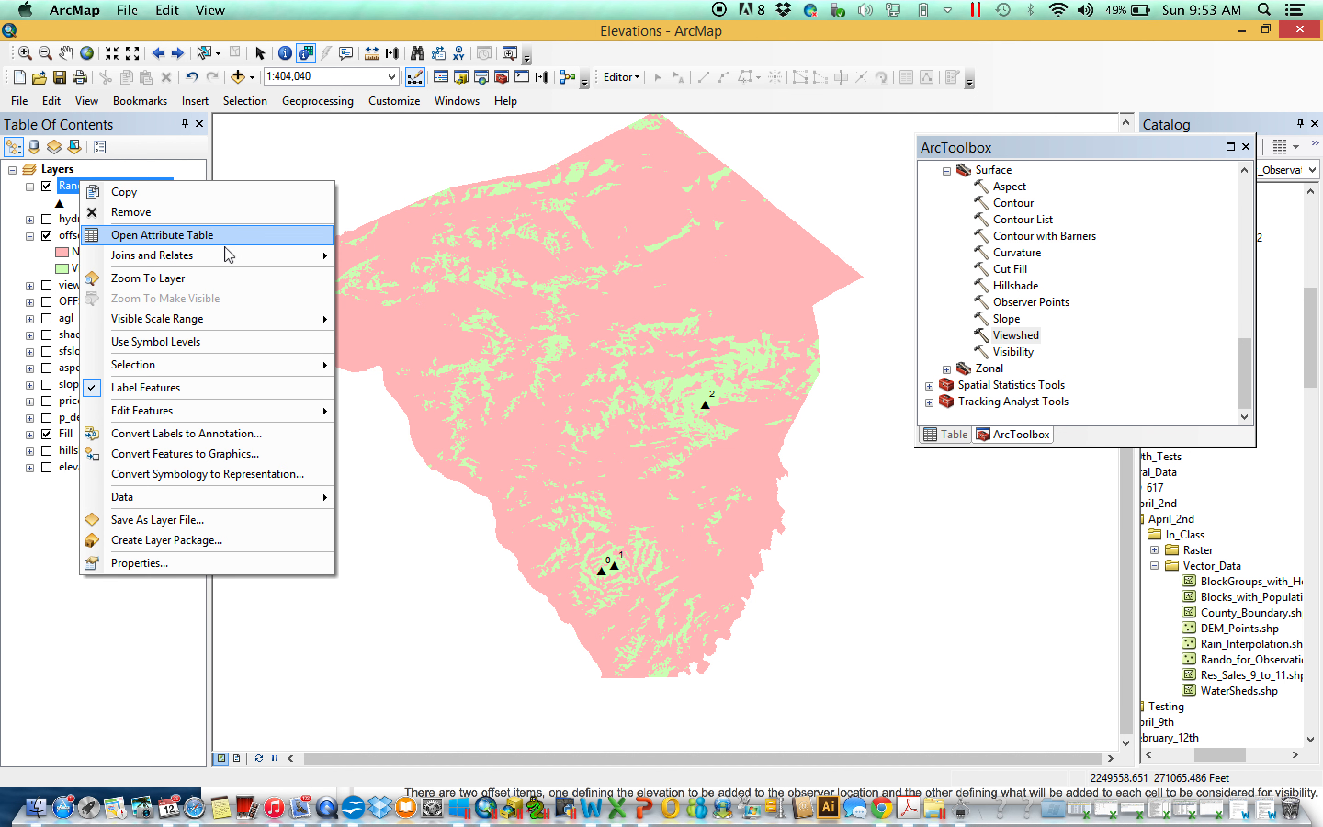
left_click(205, 221)
left_click(936, 172)
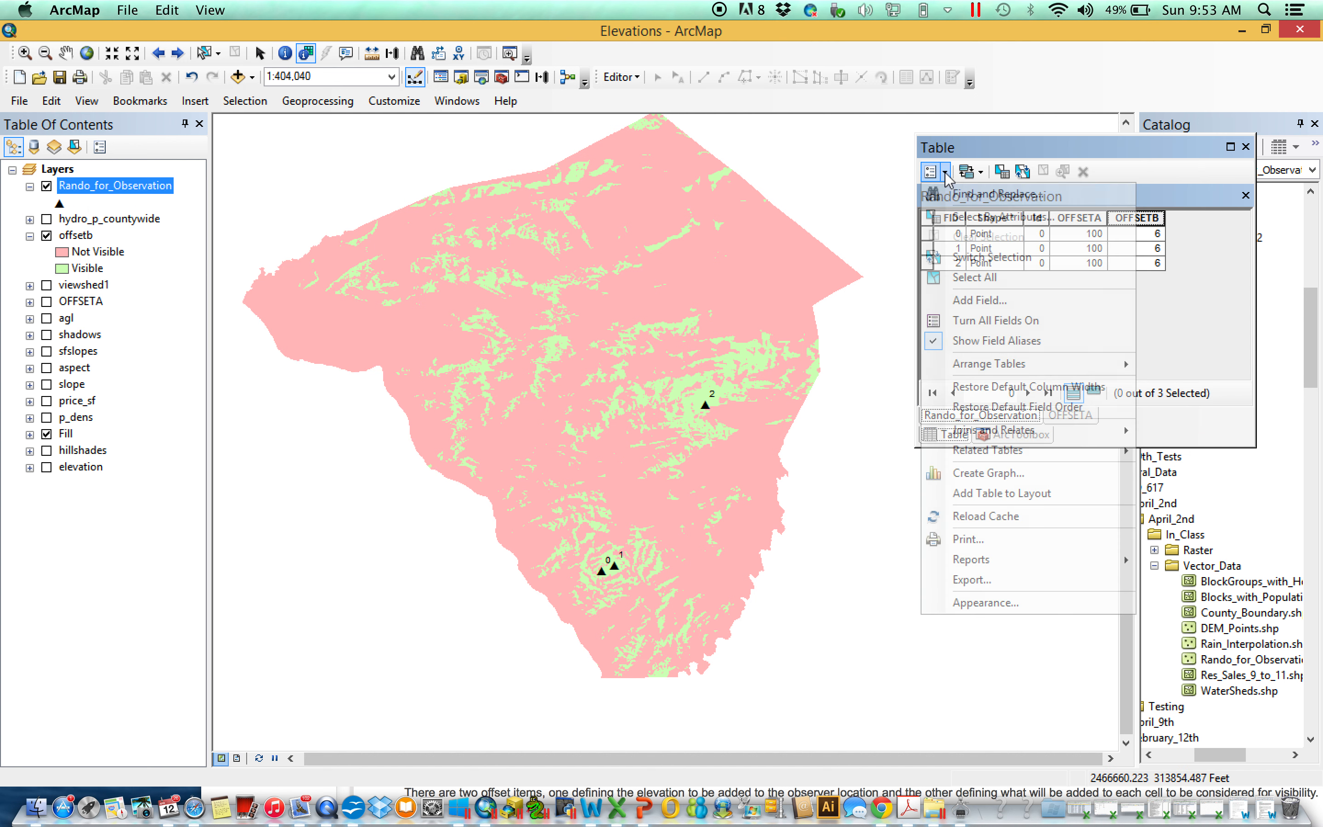
left_click(1026, 304)
type("RADIUS2")
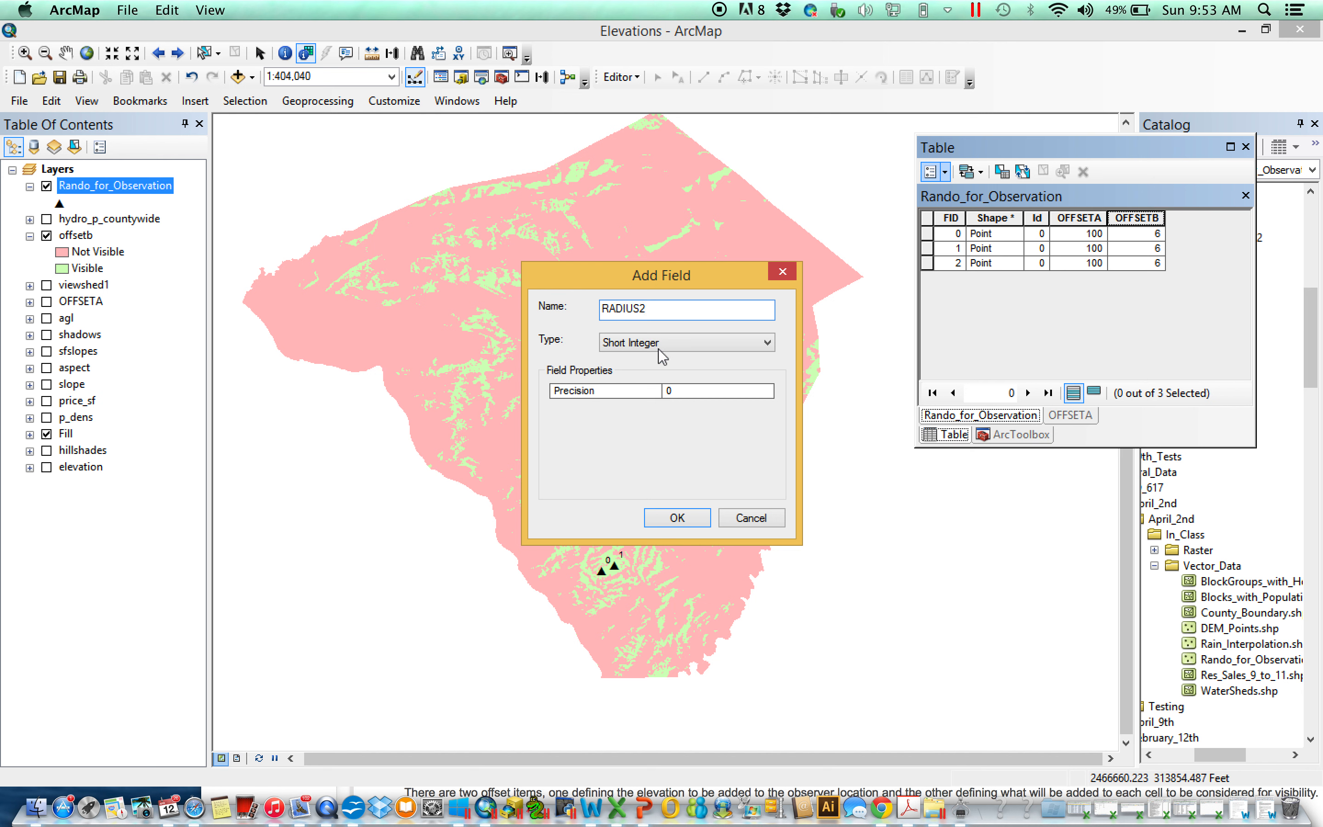
left_click(699, 392)
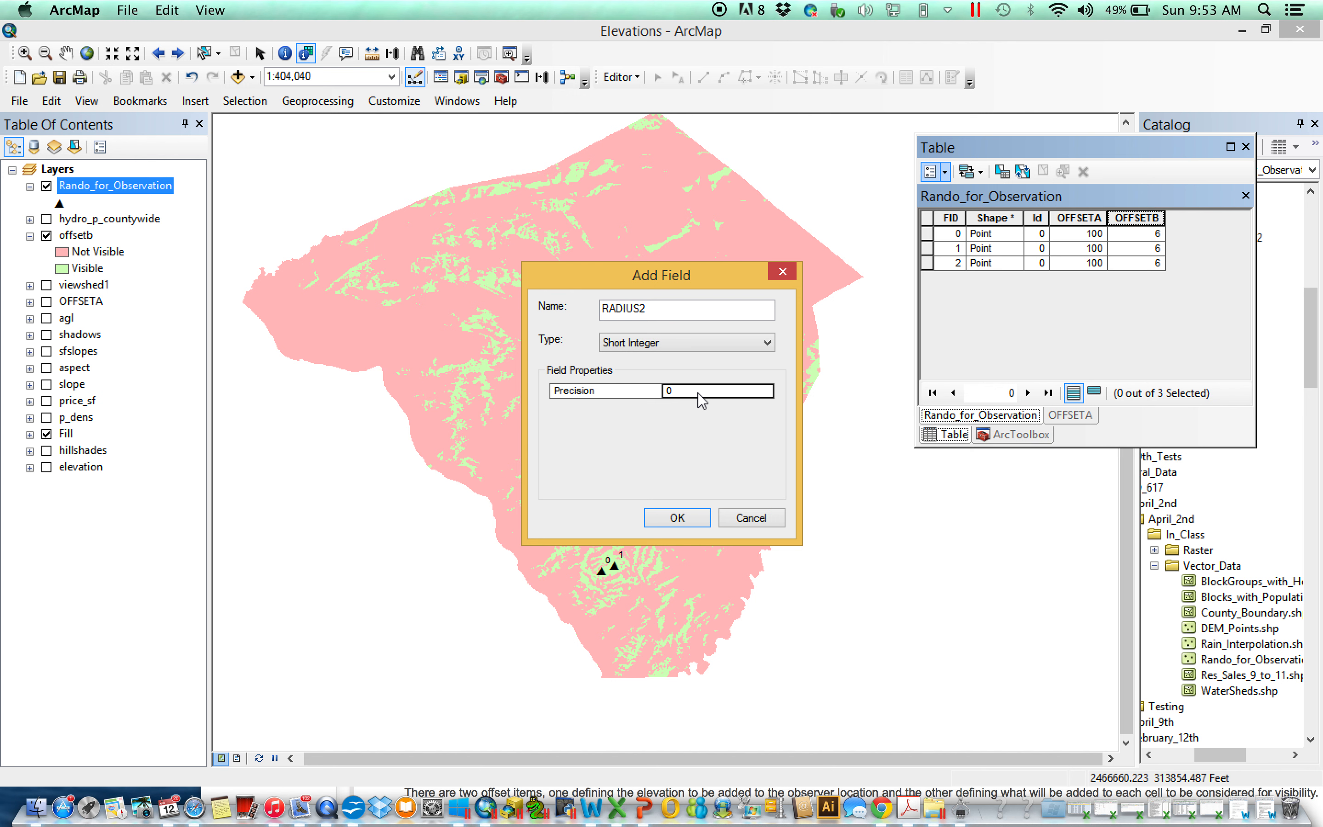
left_click(699, 393)
type("8")
left_click(677, 517)
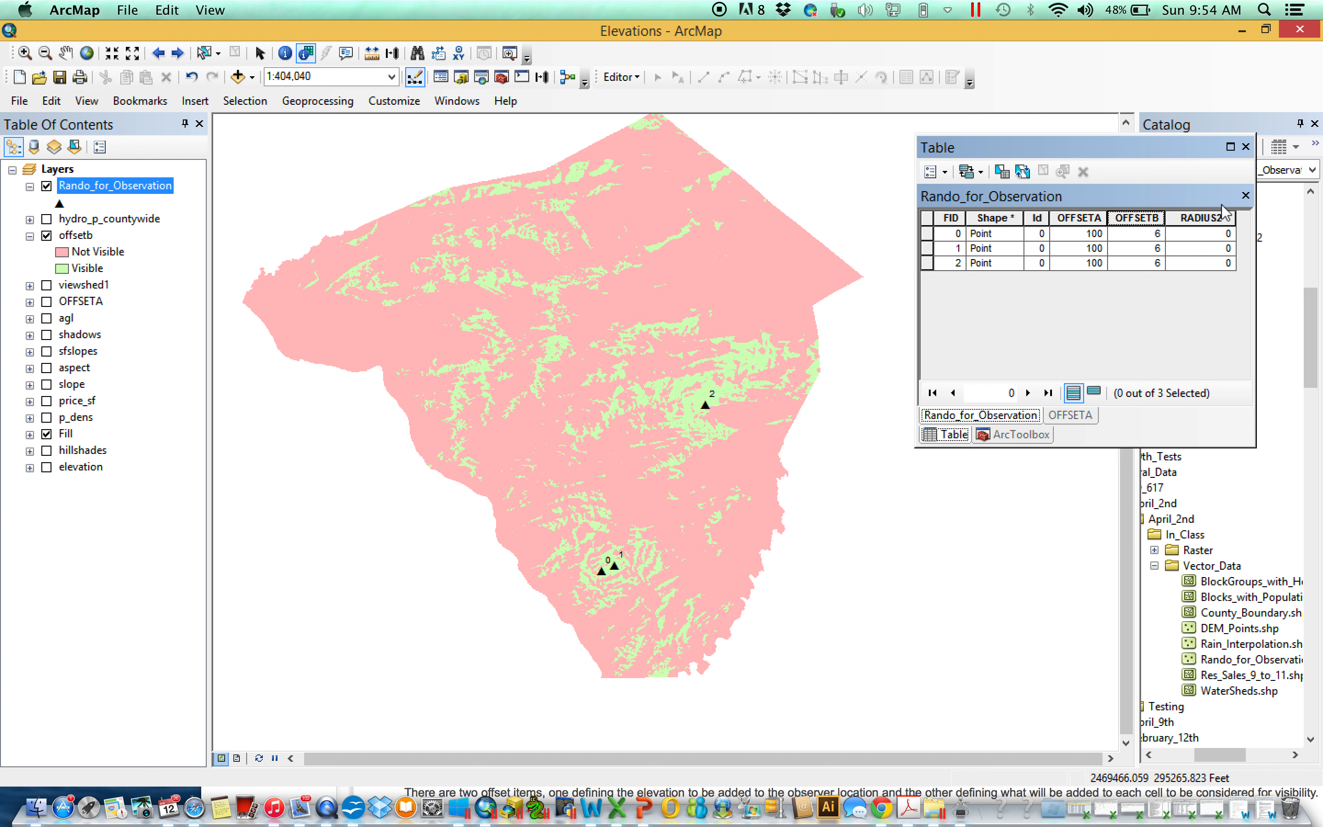
Step: Calculate the RADIUS2 field as 35000 for all records in the Rando_for_Observation attribute table
right_click(1218, 218)
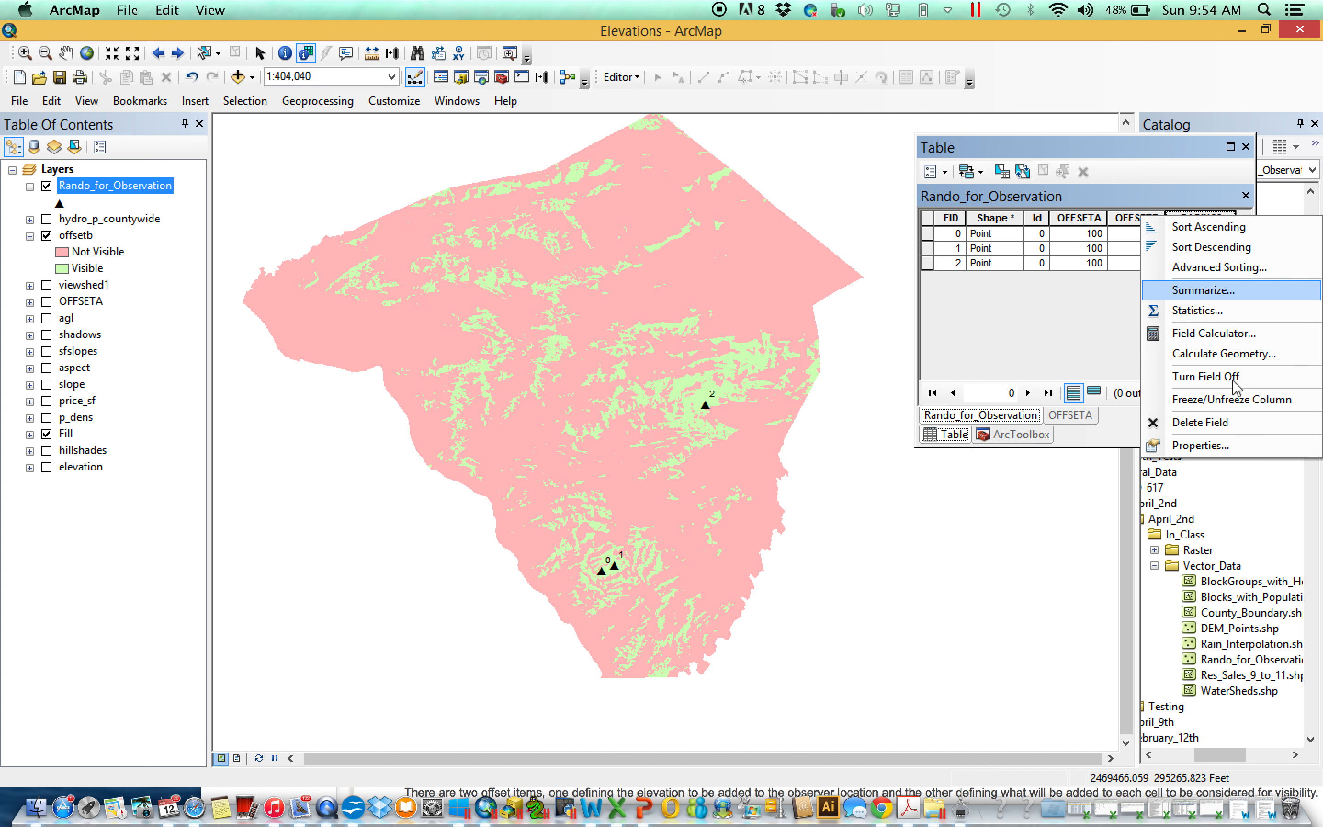
left_click(1222, 333)
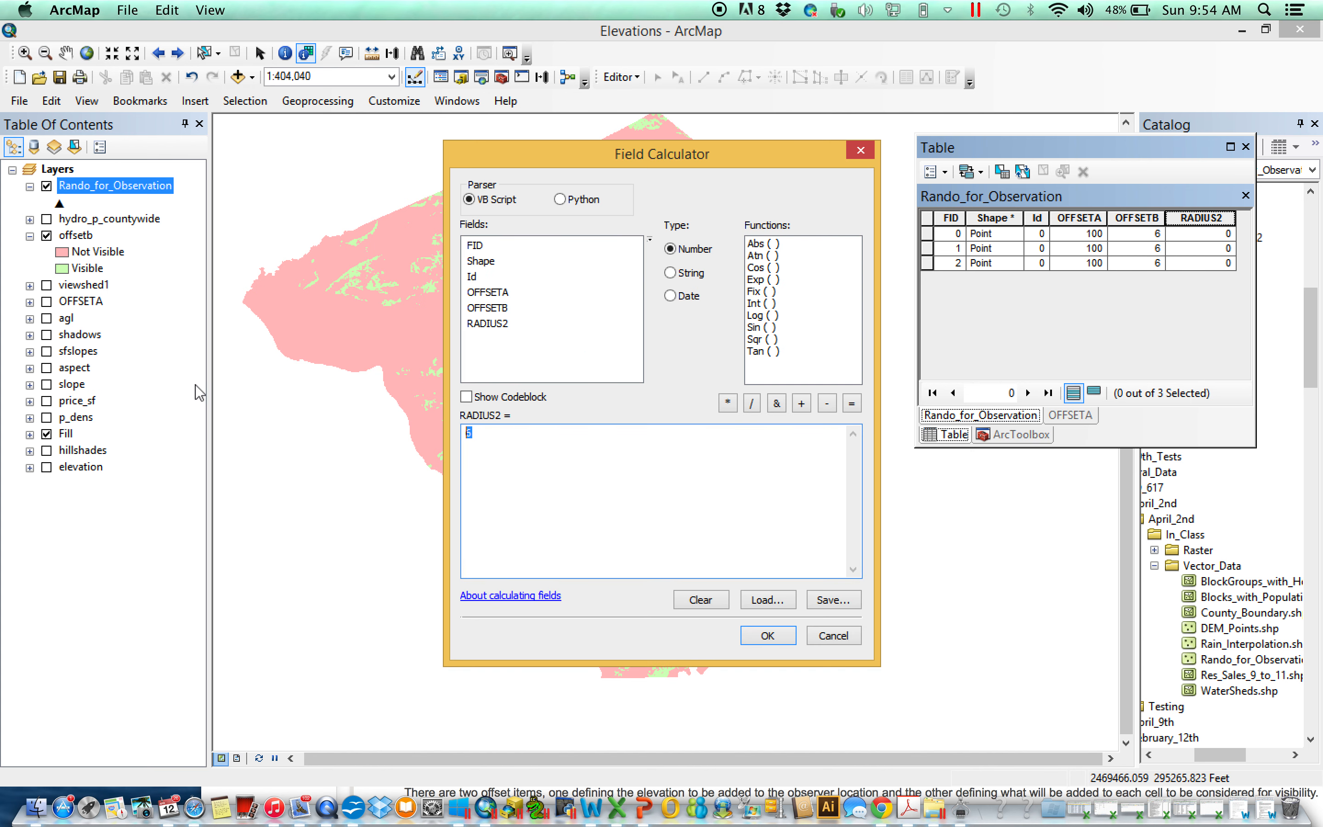
type("35")
left_click(768, 635)
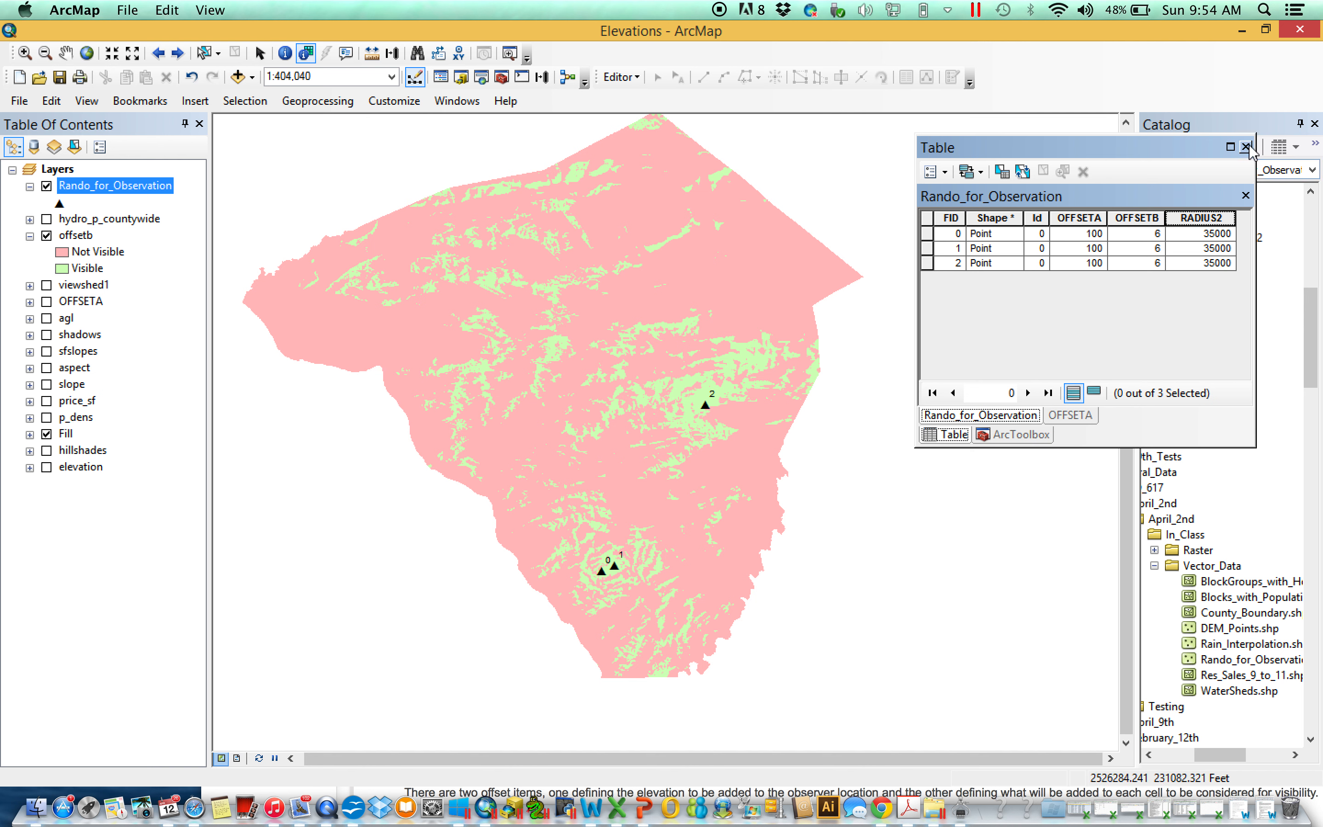
Step: Set up Viewshed with Fill as input raster, Rando_for_Observation as observers and the output saved as RADIUS2 in Video_Outputs
left_click(483, 77)
double_click(1012, 344)
left_click_drag(130, 199, 799, 108)
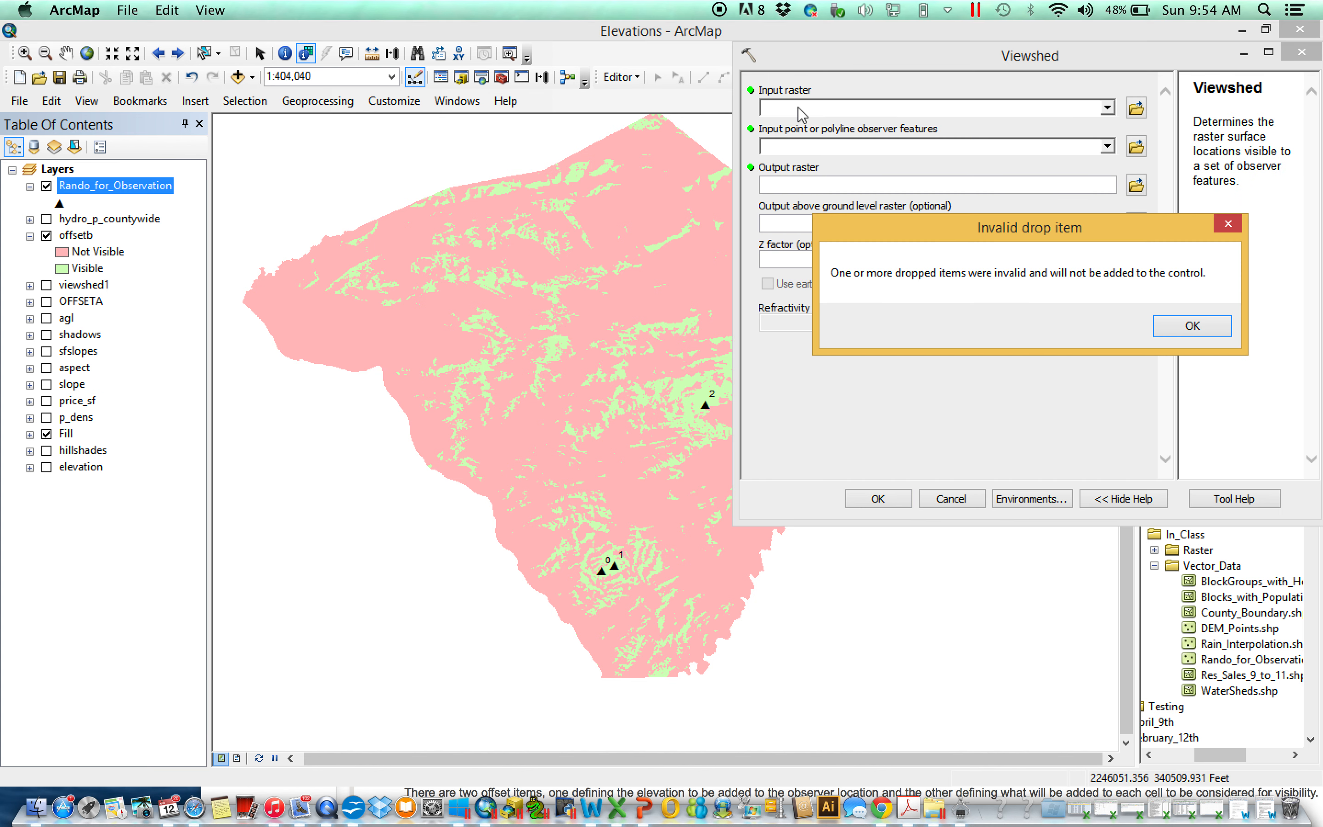
left_click(1193, 326)
left_click_drag(64, 434, 798, 108)
left_click_drag(126, 187, 972, 148)
left_click(1135, 185)
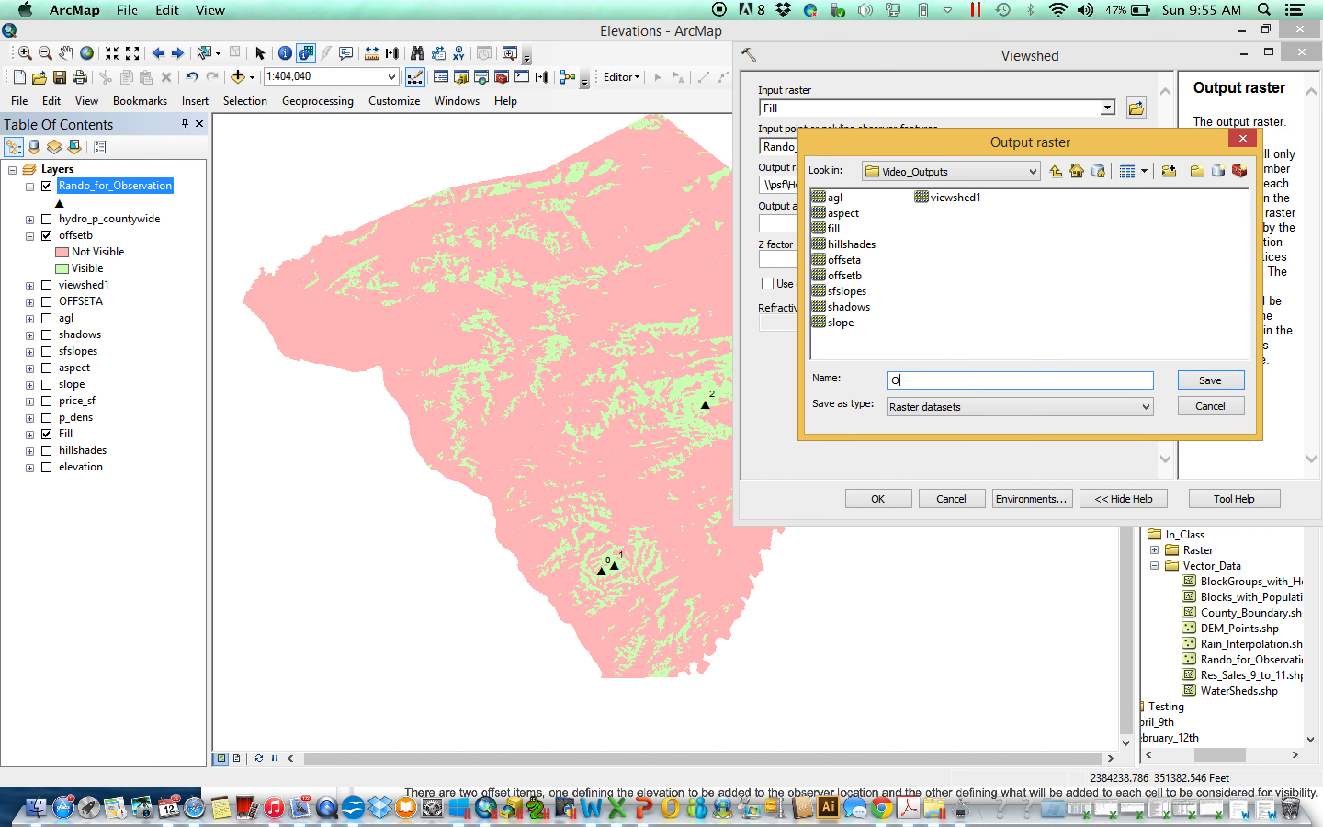
type("RADIUS1")
key("BackSpace")
type("2")
key("Return")
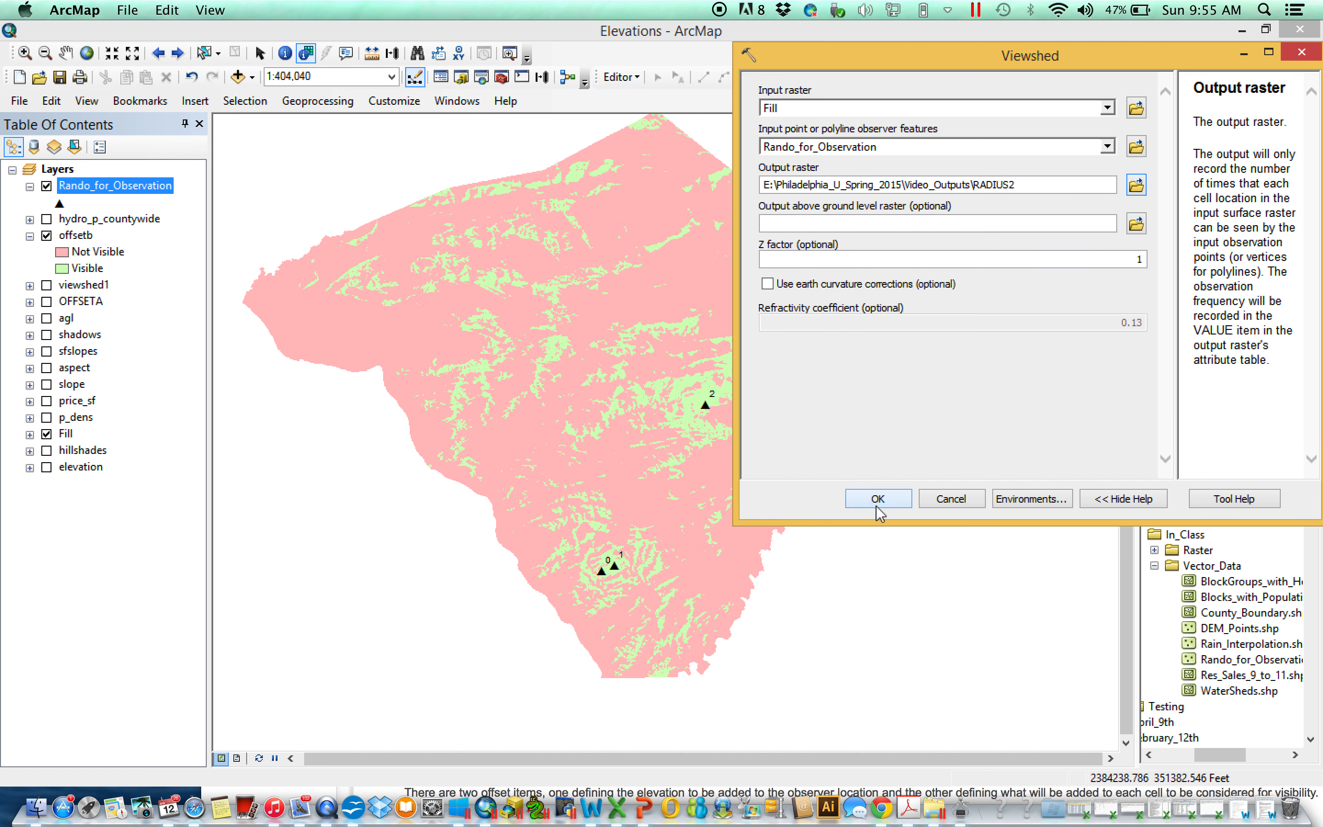
Step: Check the observer fields in the Rando_for_Observation attribute table, close that table and run the prepared Viewshed
left_click_drag(1007, 52, 466, 144)
right_click(130, 185)
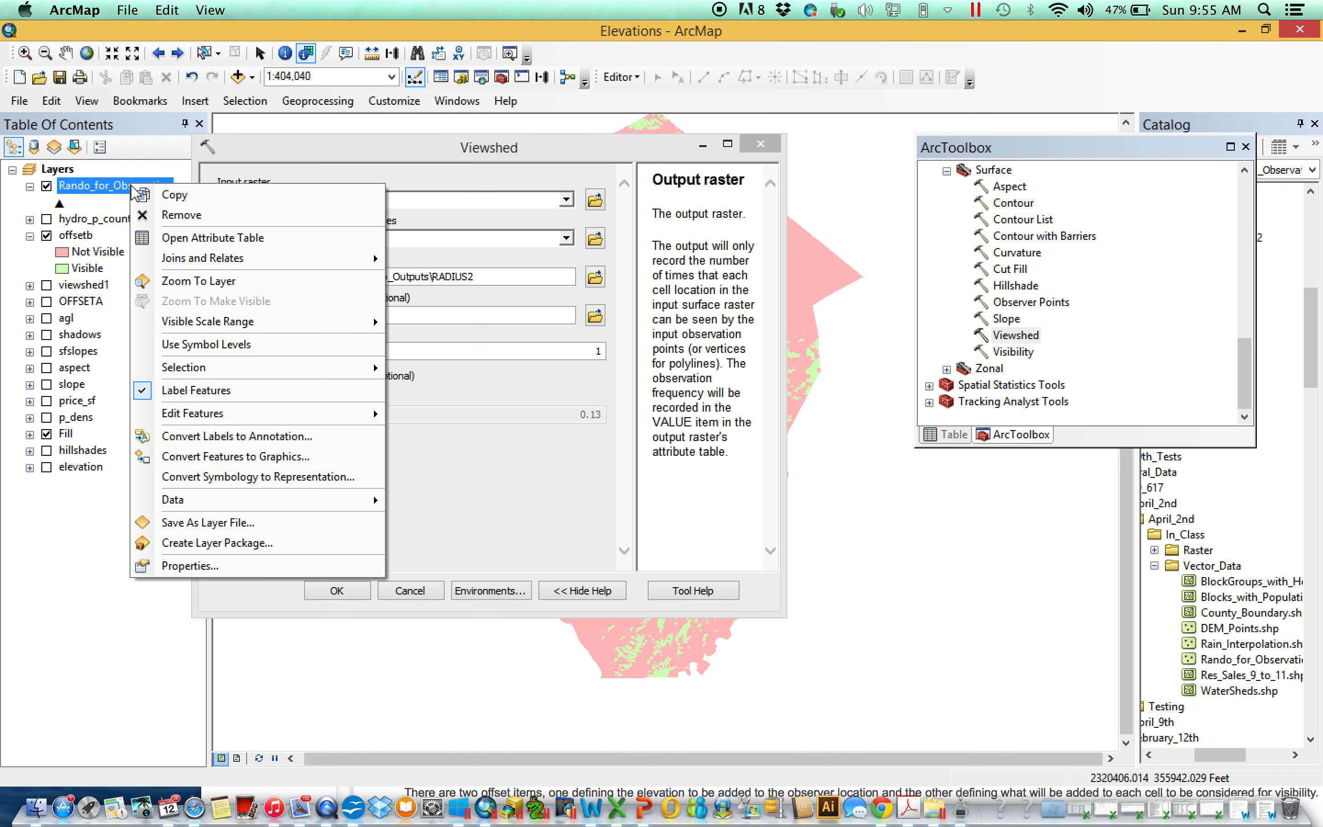
left_click(207, 241)
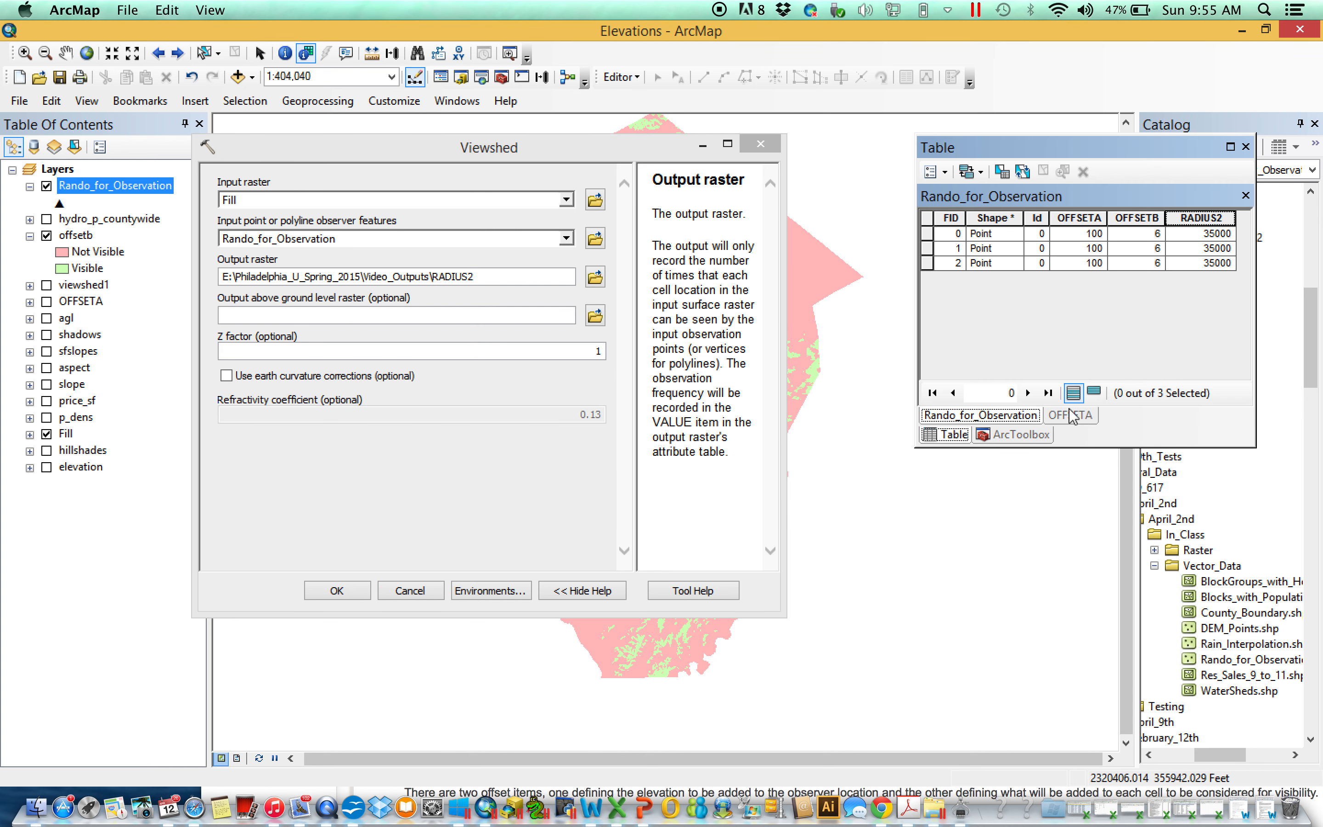
right_click(984, 415)
left_click(1052, 429)
left_click(337, 591)
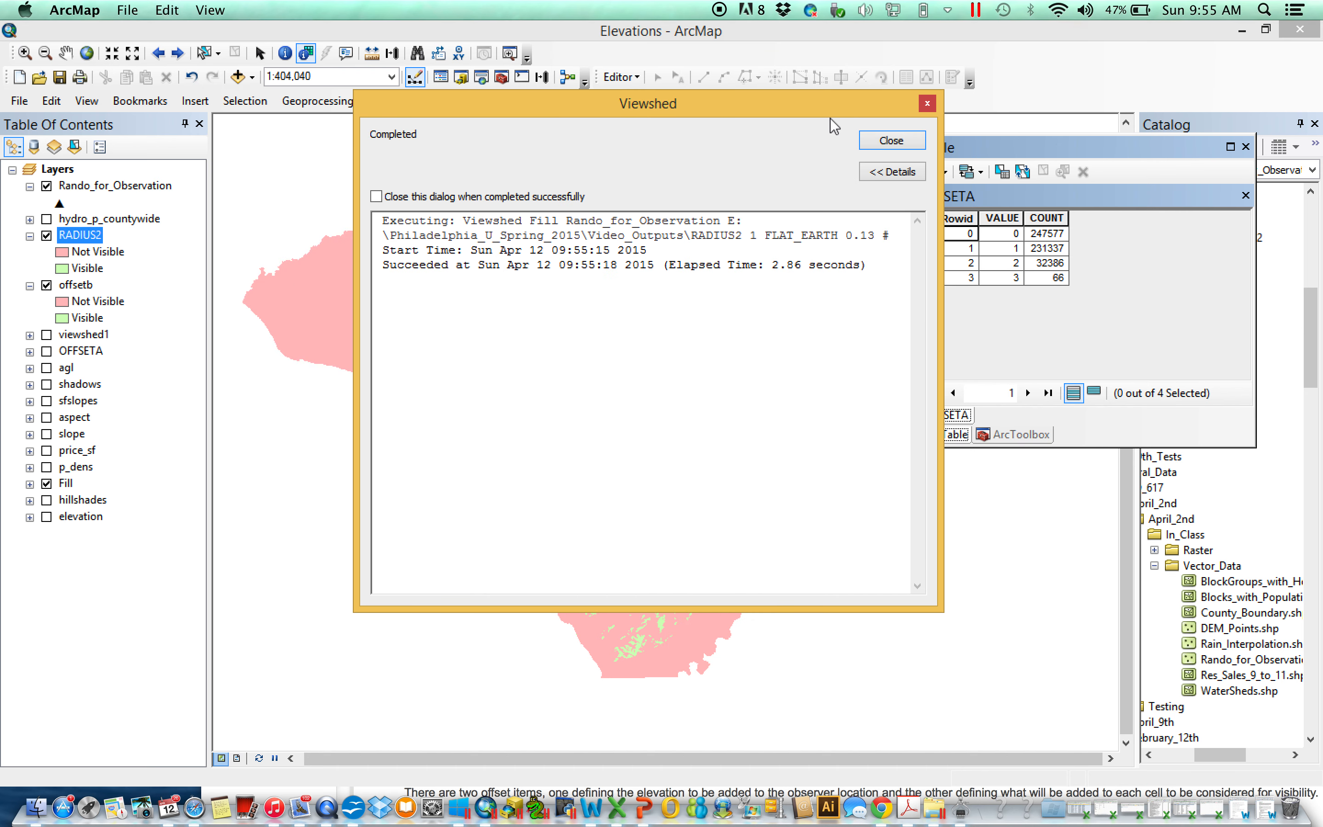
left_click(897, 145)
Step: Hide and show the RADIUS2 layer repeatedly to compare it with offsetb, leaving RADIUS2 shown
left_click(46, 235)
left_click(47, 235)
left_click(46, 235)
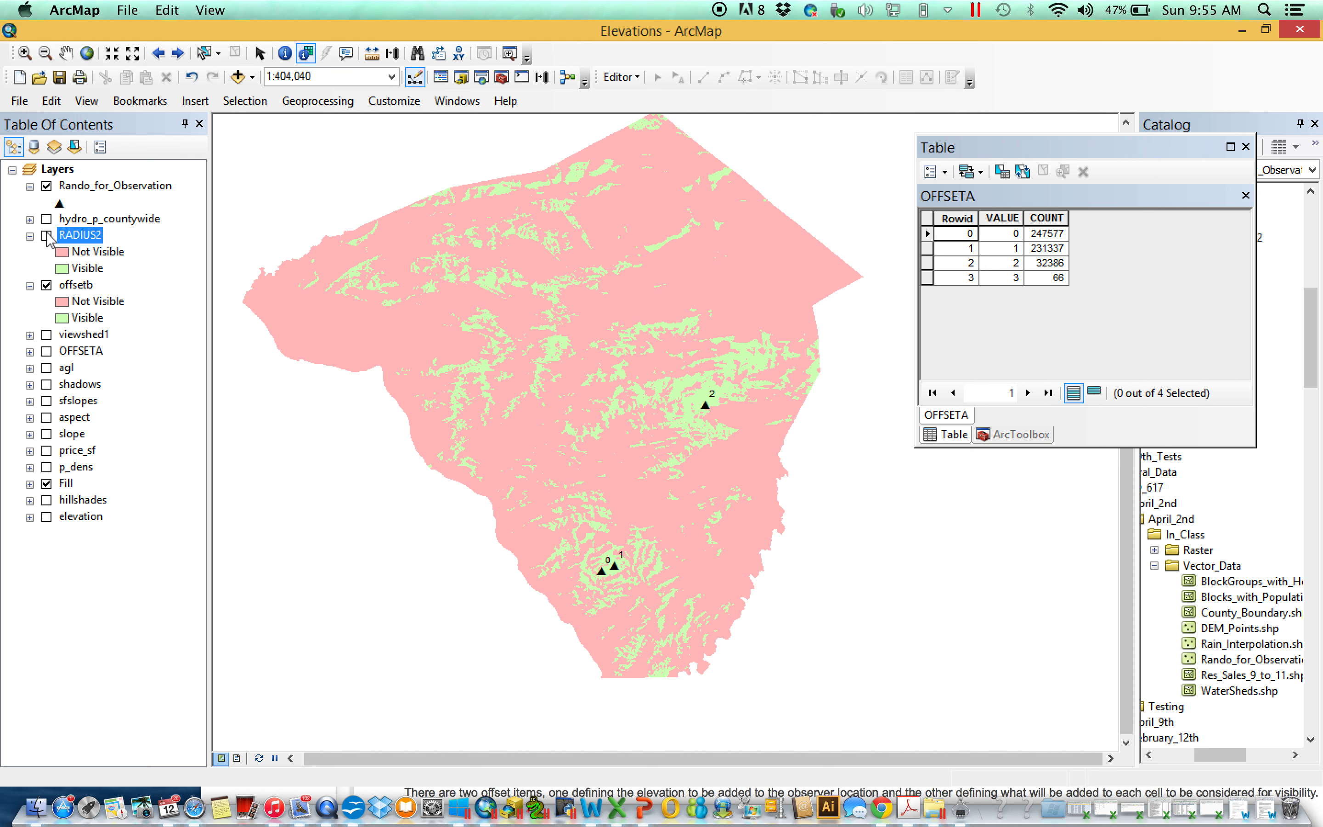
left_click(47, 236)
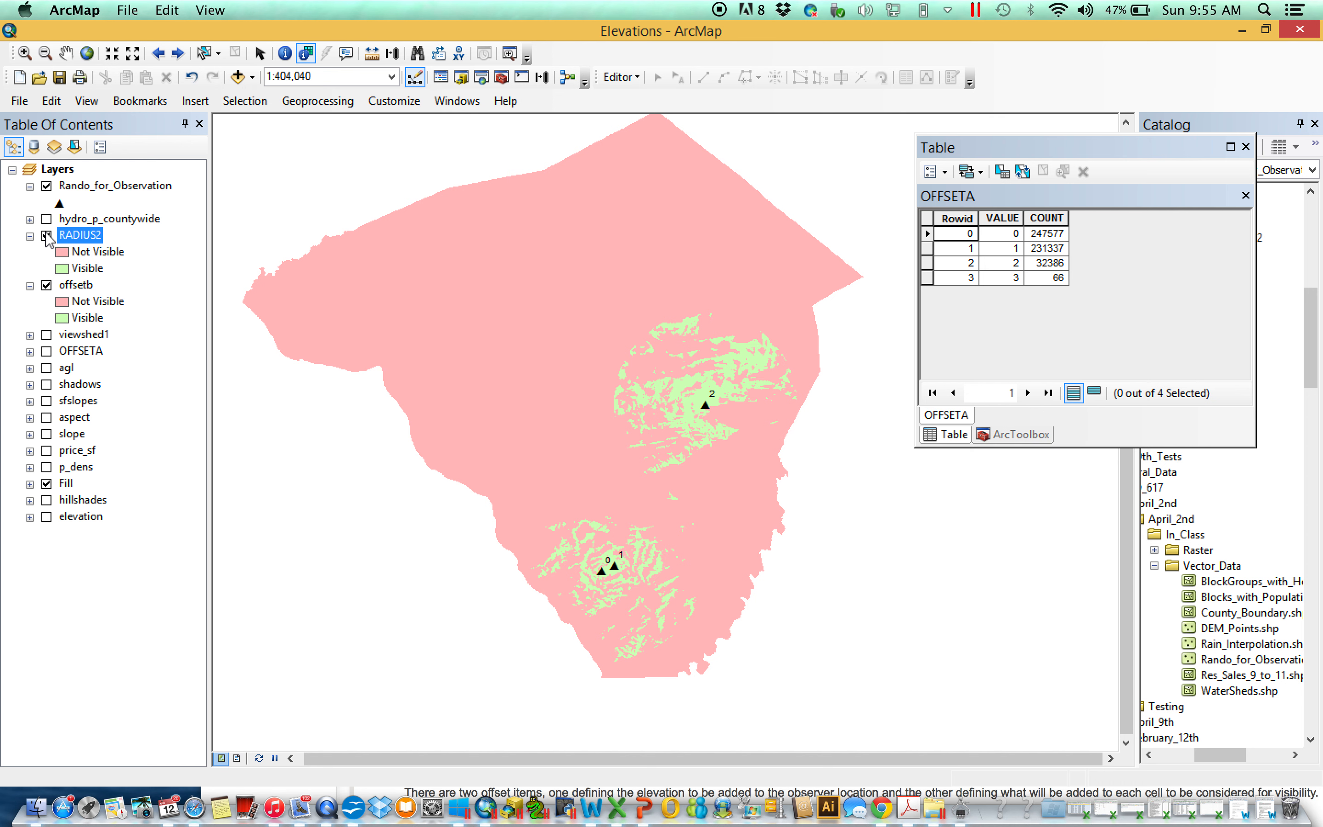
left_click(47, 235)
left_click(47, 236)
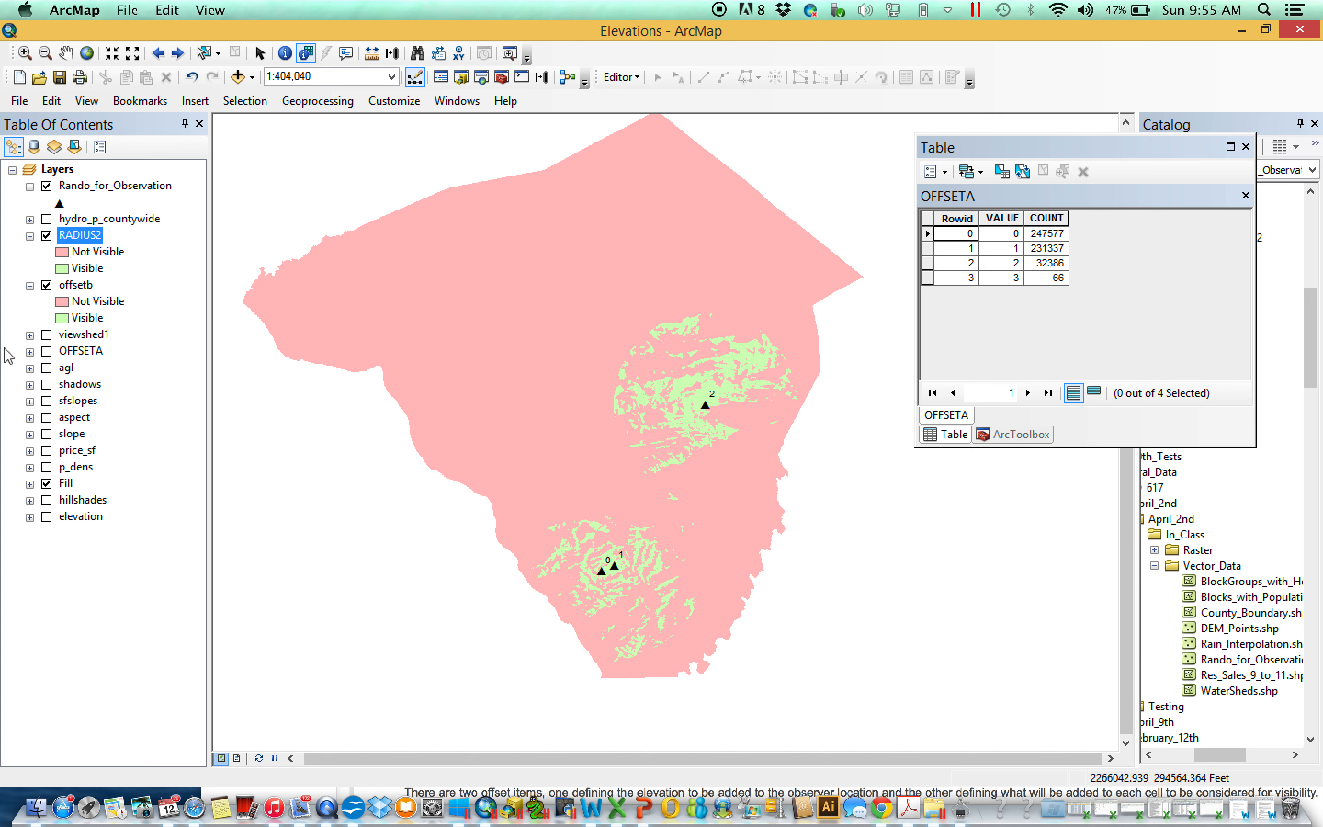
Step: Examine the RADIUS2 attribute table by highlighting the record with value 1, clear the selection and close the table
right_click(87, 238)
left_click(148, 282)
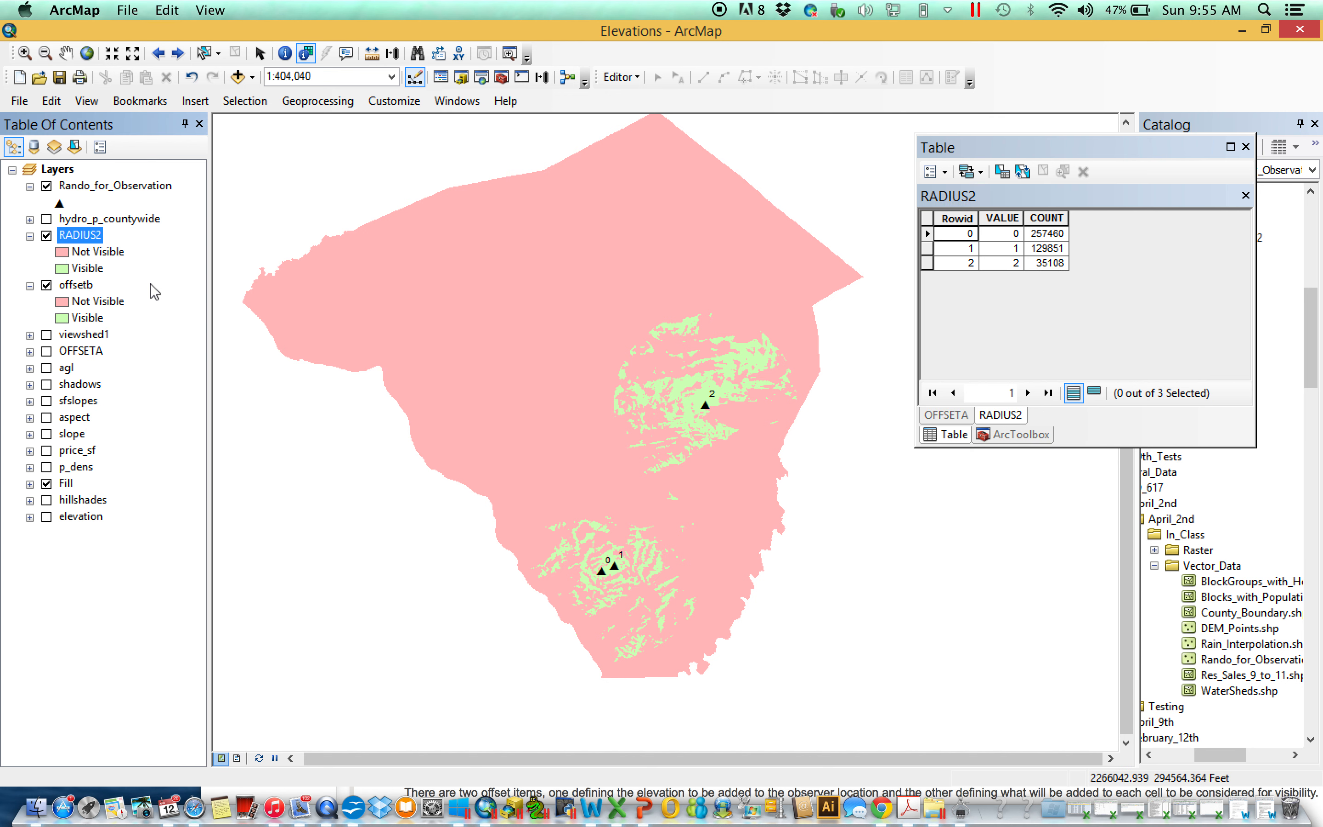
left_click(927, 249)
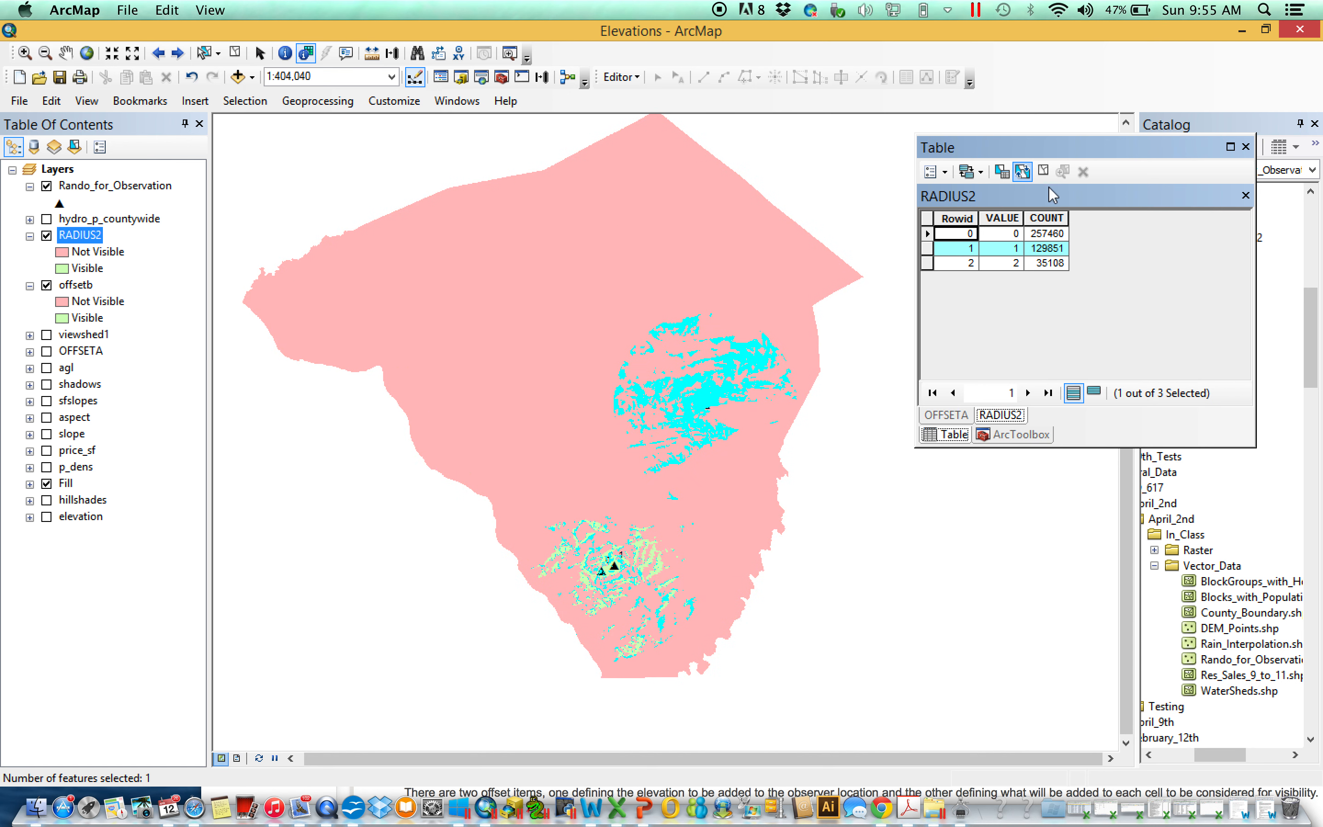
left_click(1043, 172)
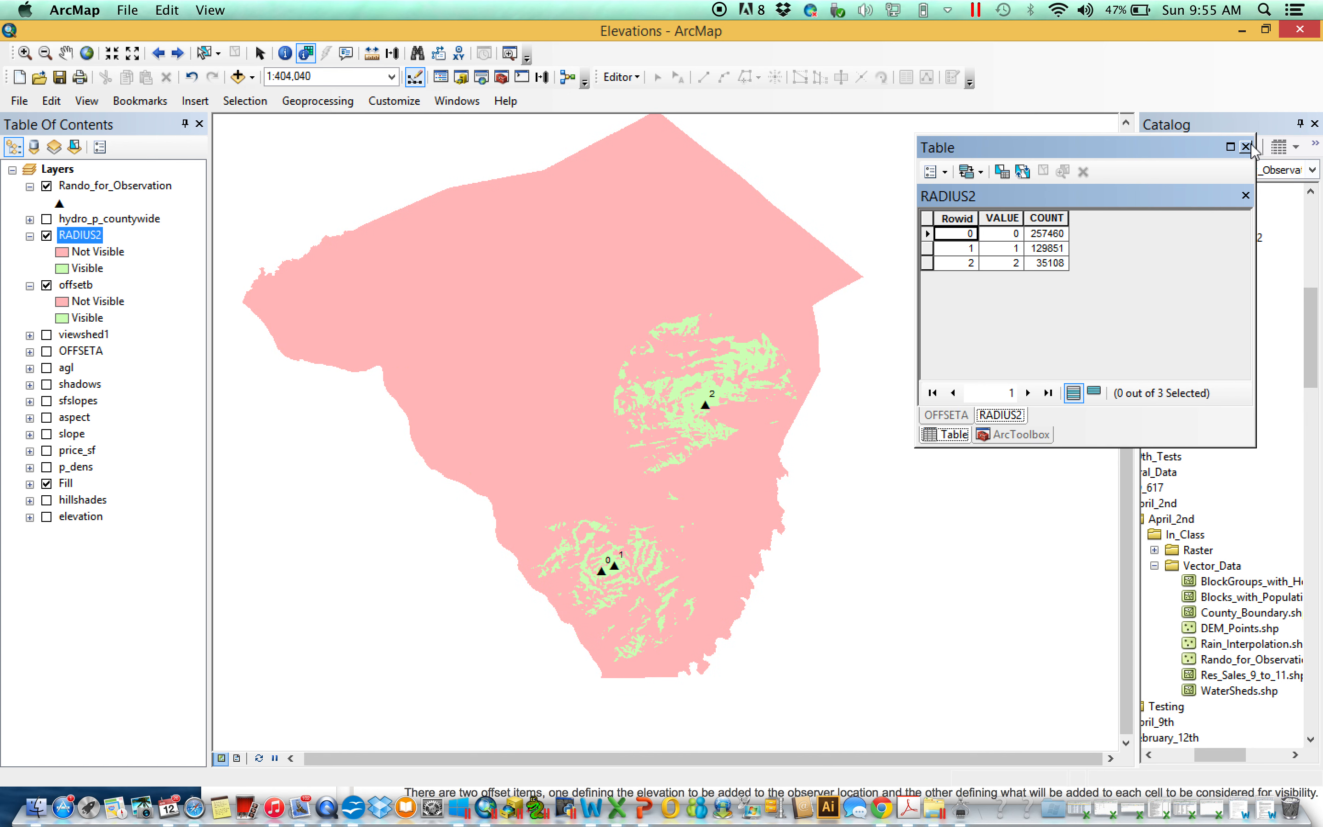
left_click(1246, 147)
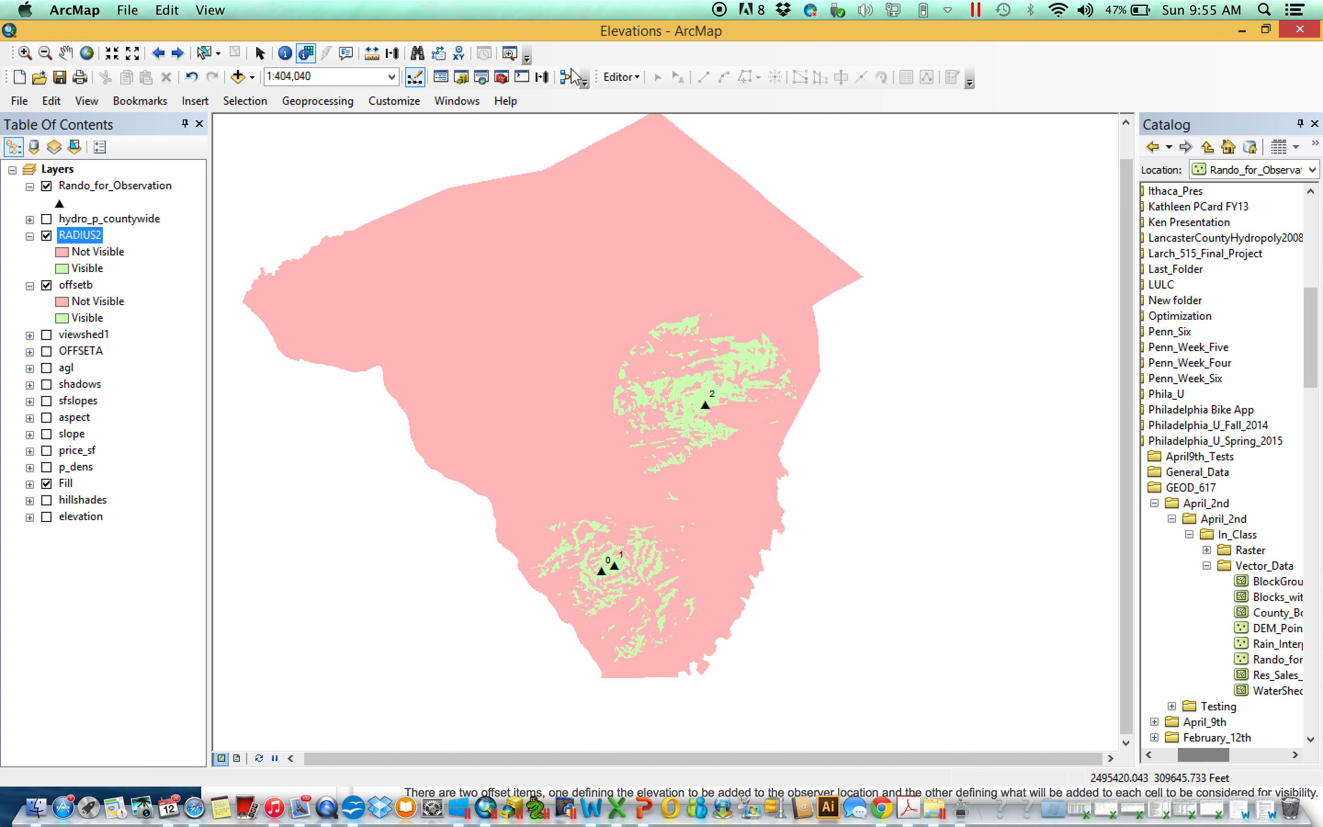
Step: Run Observer Points on the Fill raster with Rando_for_Observation as observers, saving the output as OBSPOINTS in Video_Outputs
left_click(502, 76)
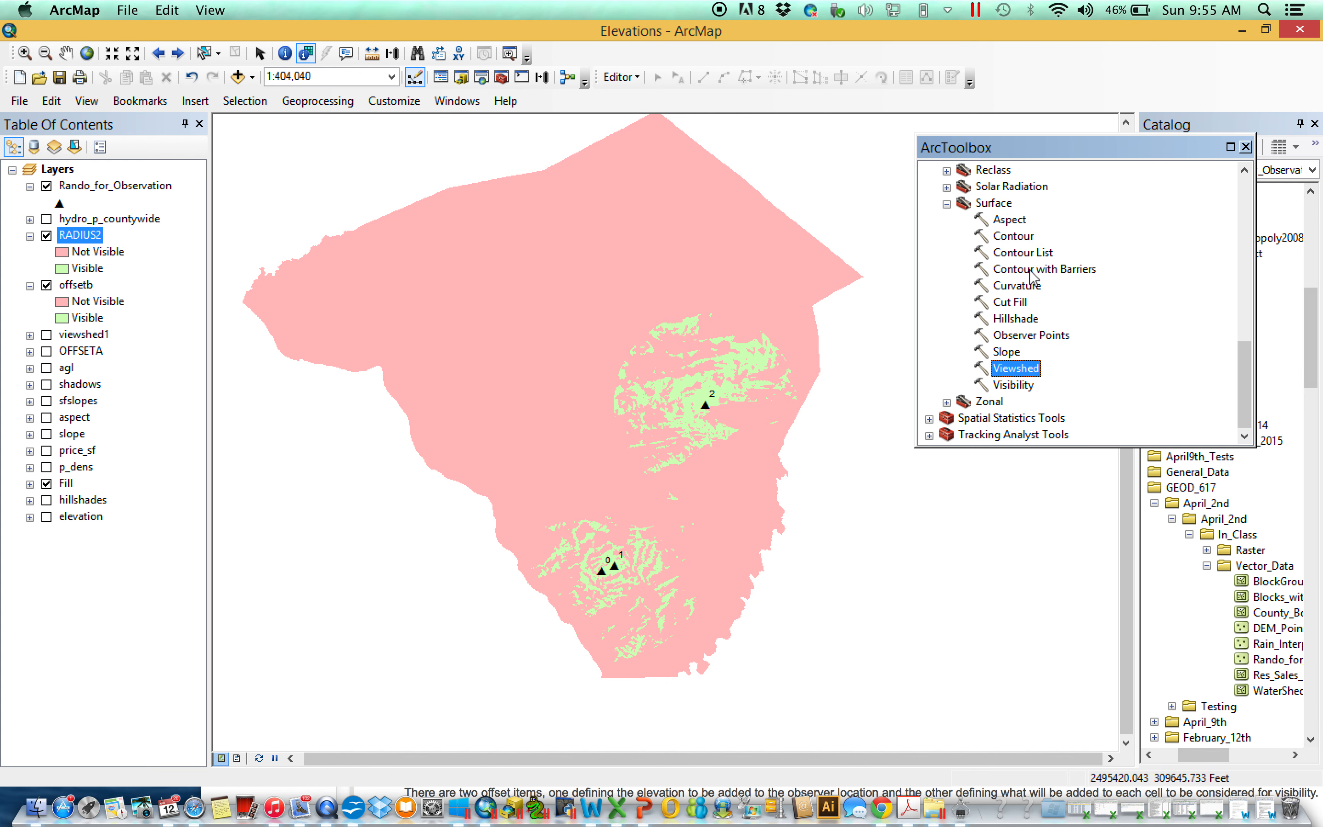
double_click(1024, 336)
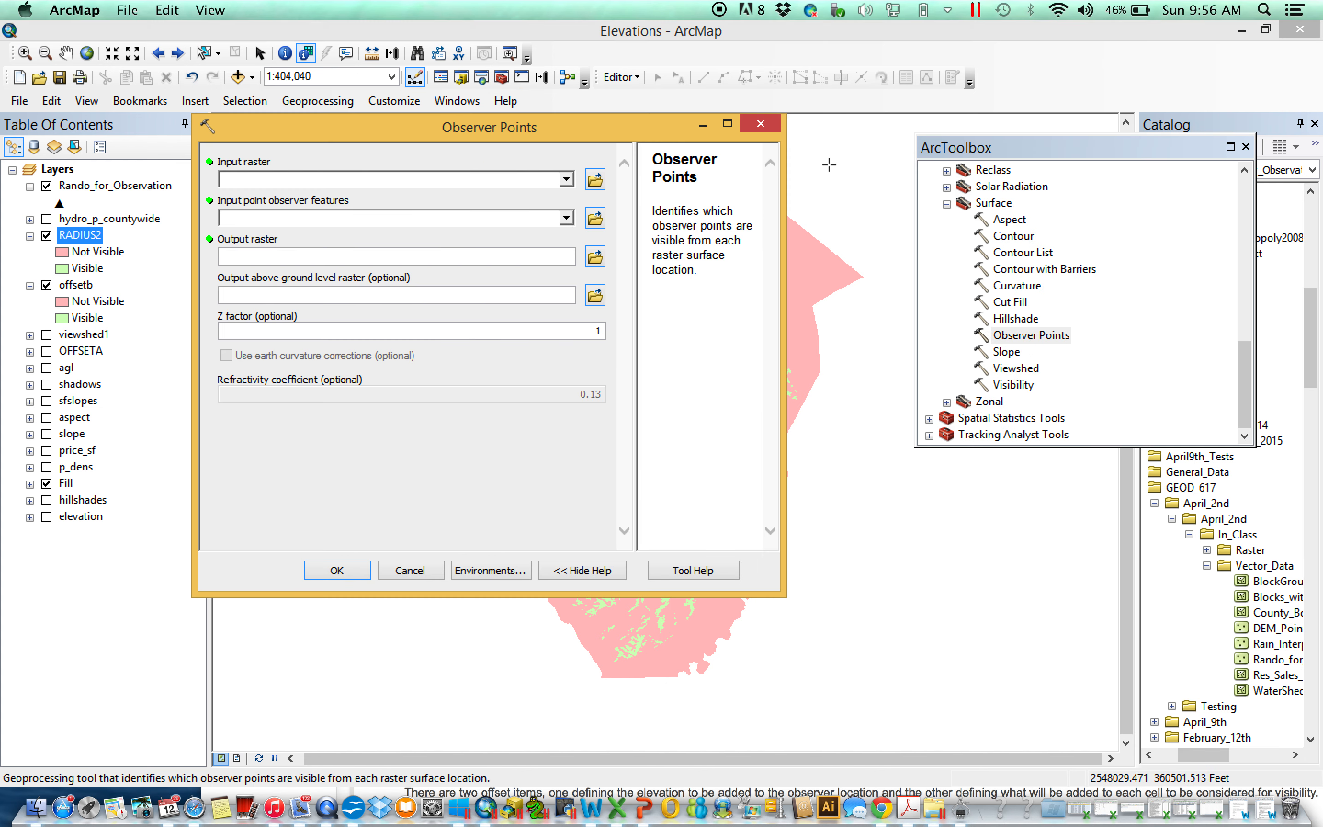
left_click(1246, 148)
left_click_drag(587, 135, 1198, 149)
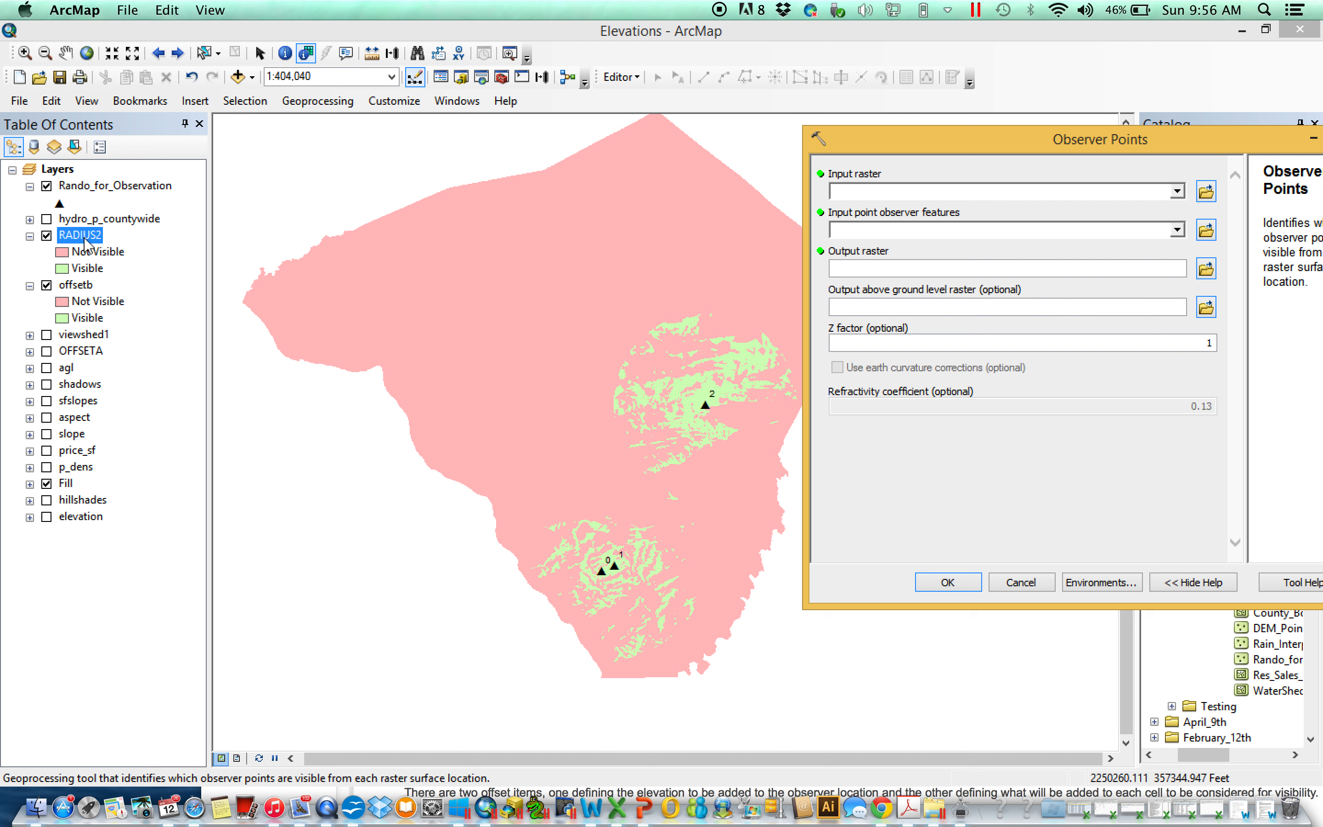
left_click_drag(108, 189, 892, 234)
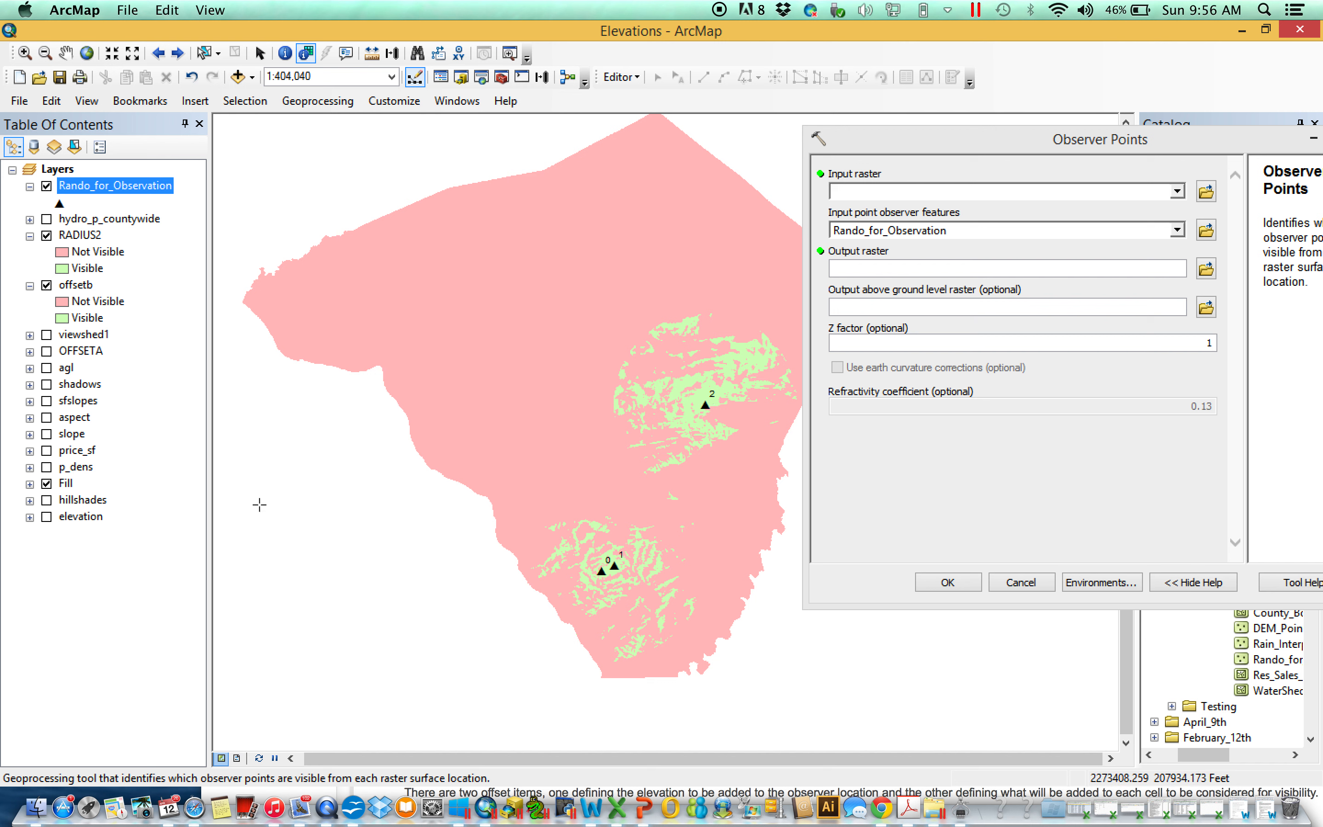
left_click_drag(67, 483, 990, 187)
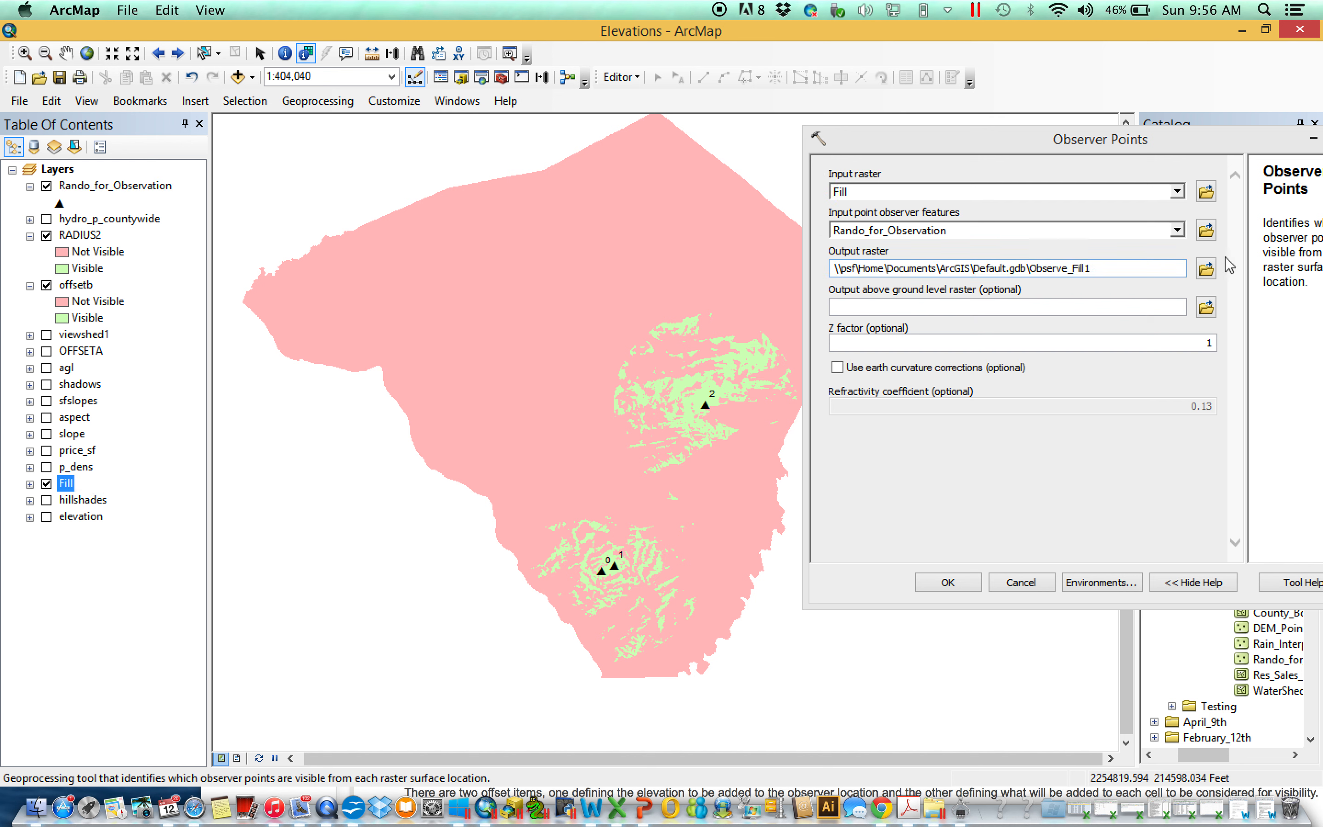
left_click(1206, 267)
type("OBSPOINTS")
key("Return")
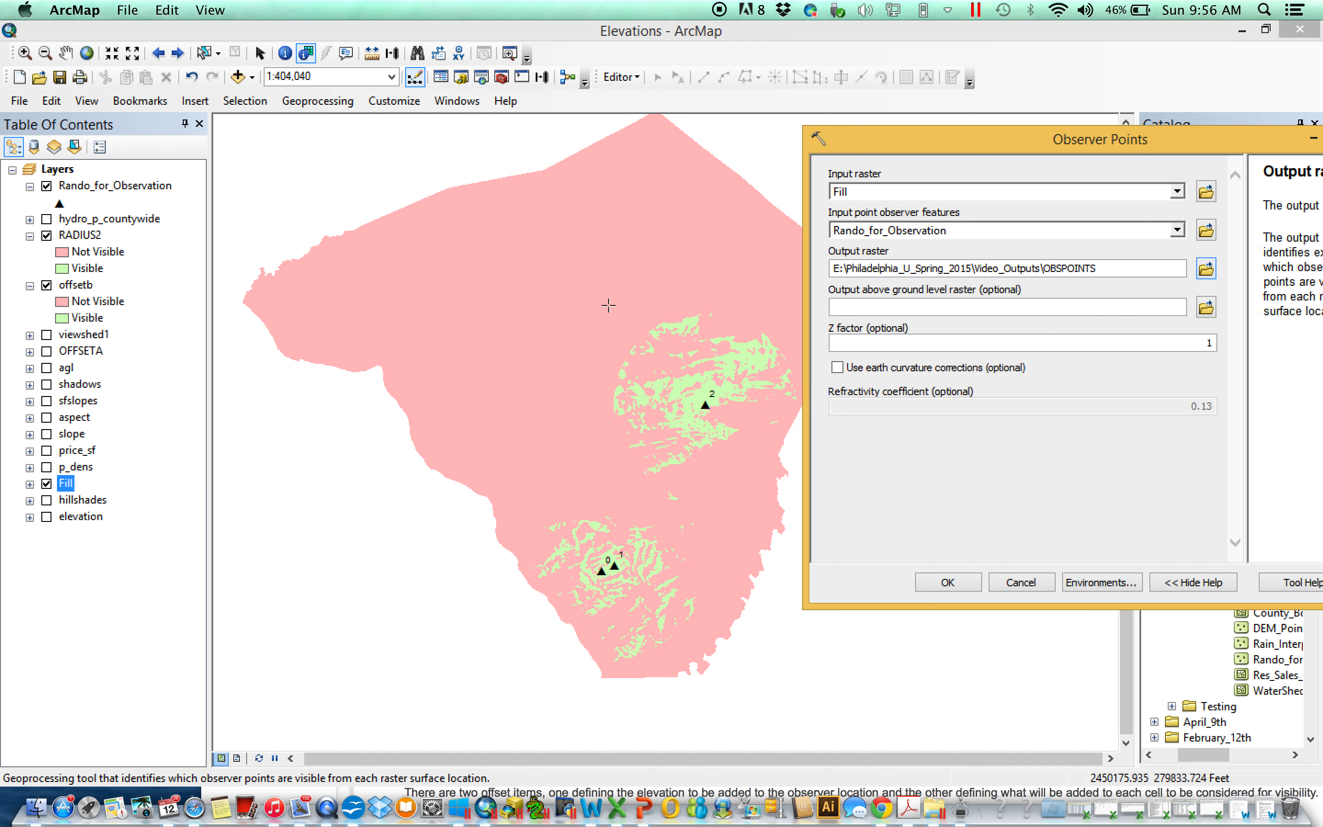
left_click(949, 582)
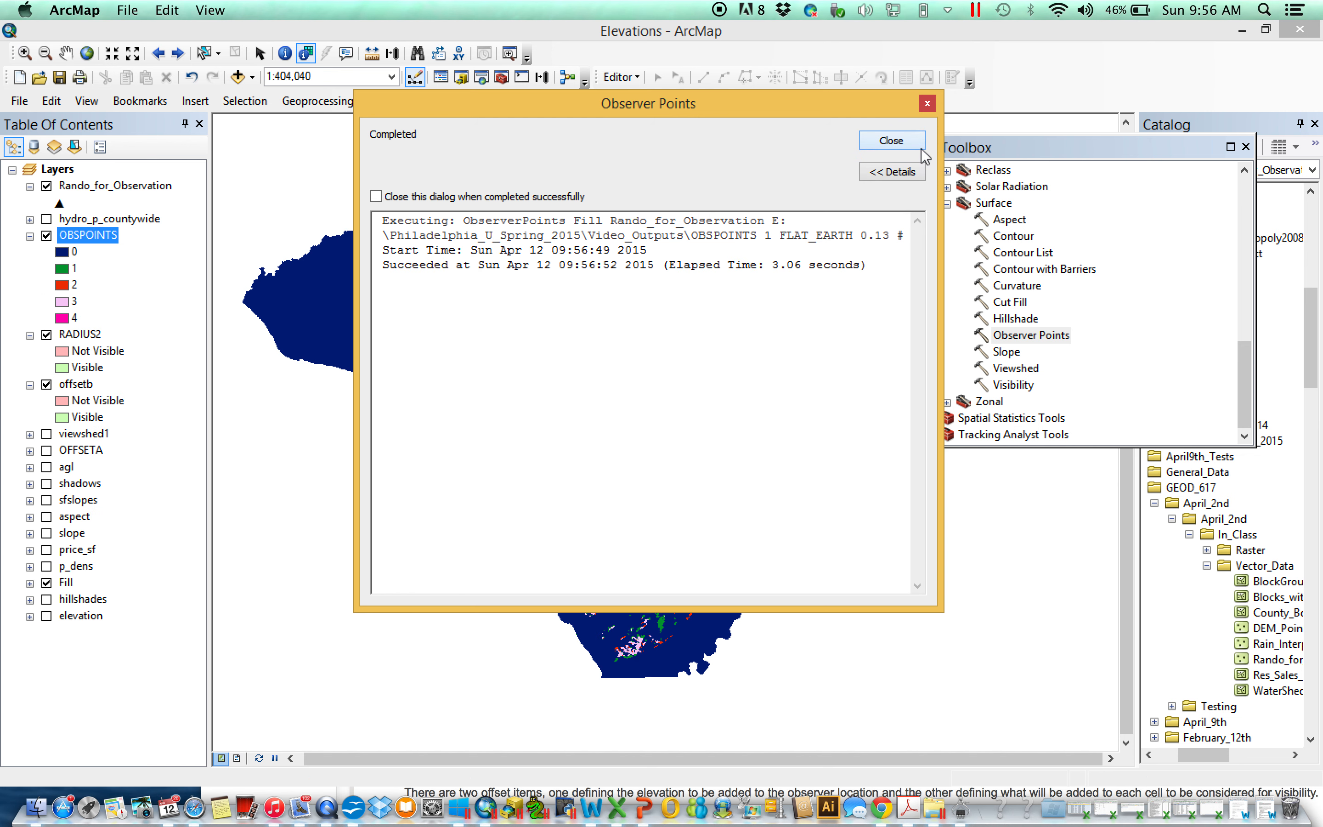
left_click(892, 140)
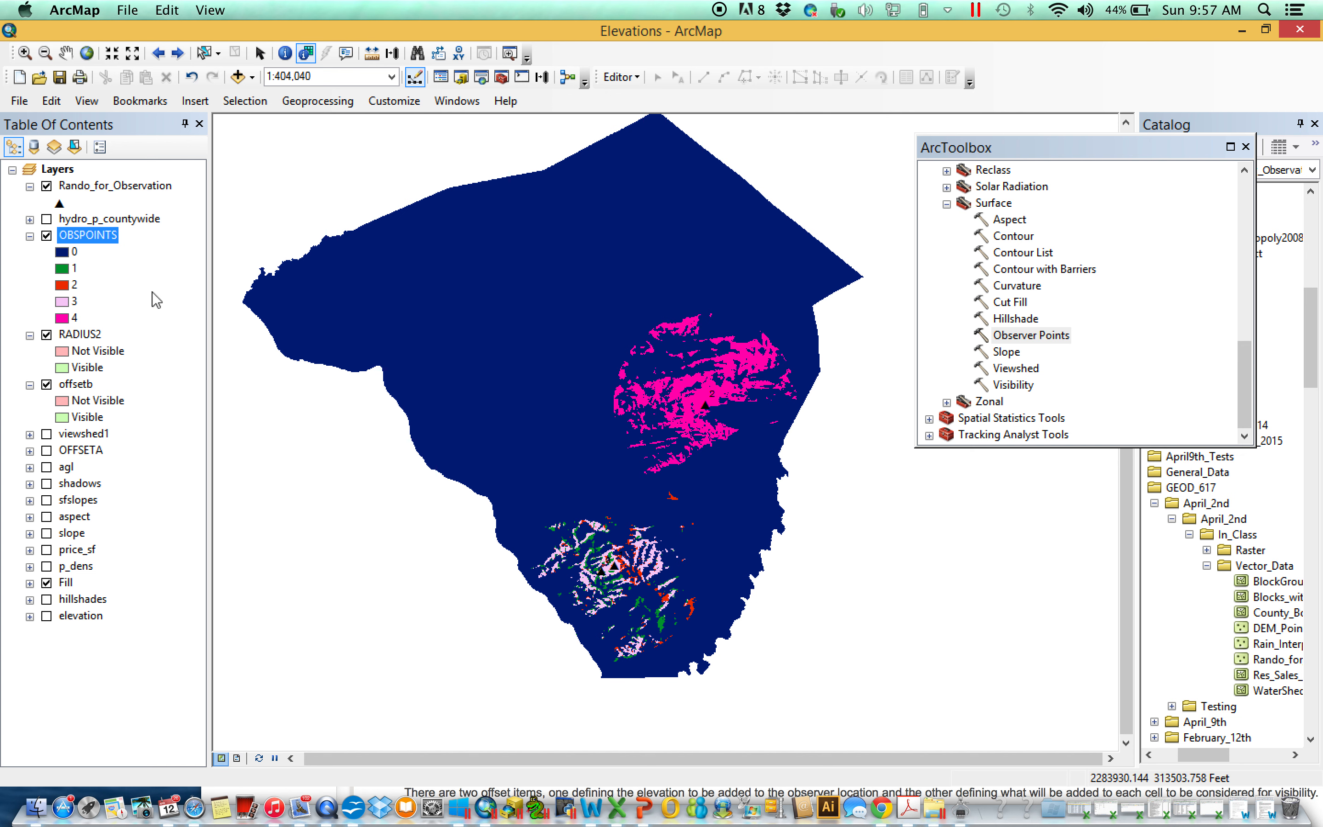
Step: Set the OBSPOINTS class 0 to no color and hide the RADIUS2 and offsetb layers
right_click(62, 252)
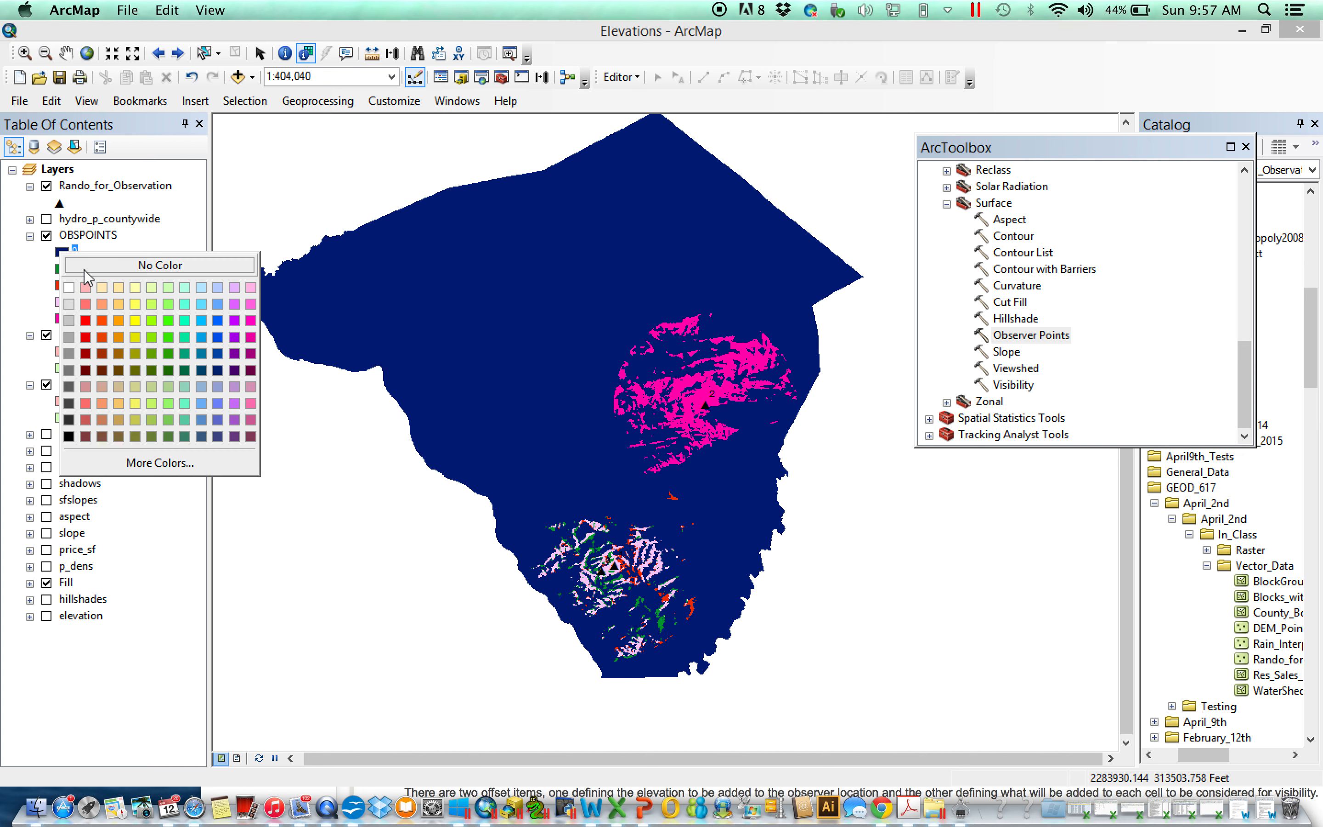
left_click(85, 270)
left_click(46, 335)
left_click(47, 384)
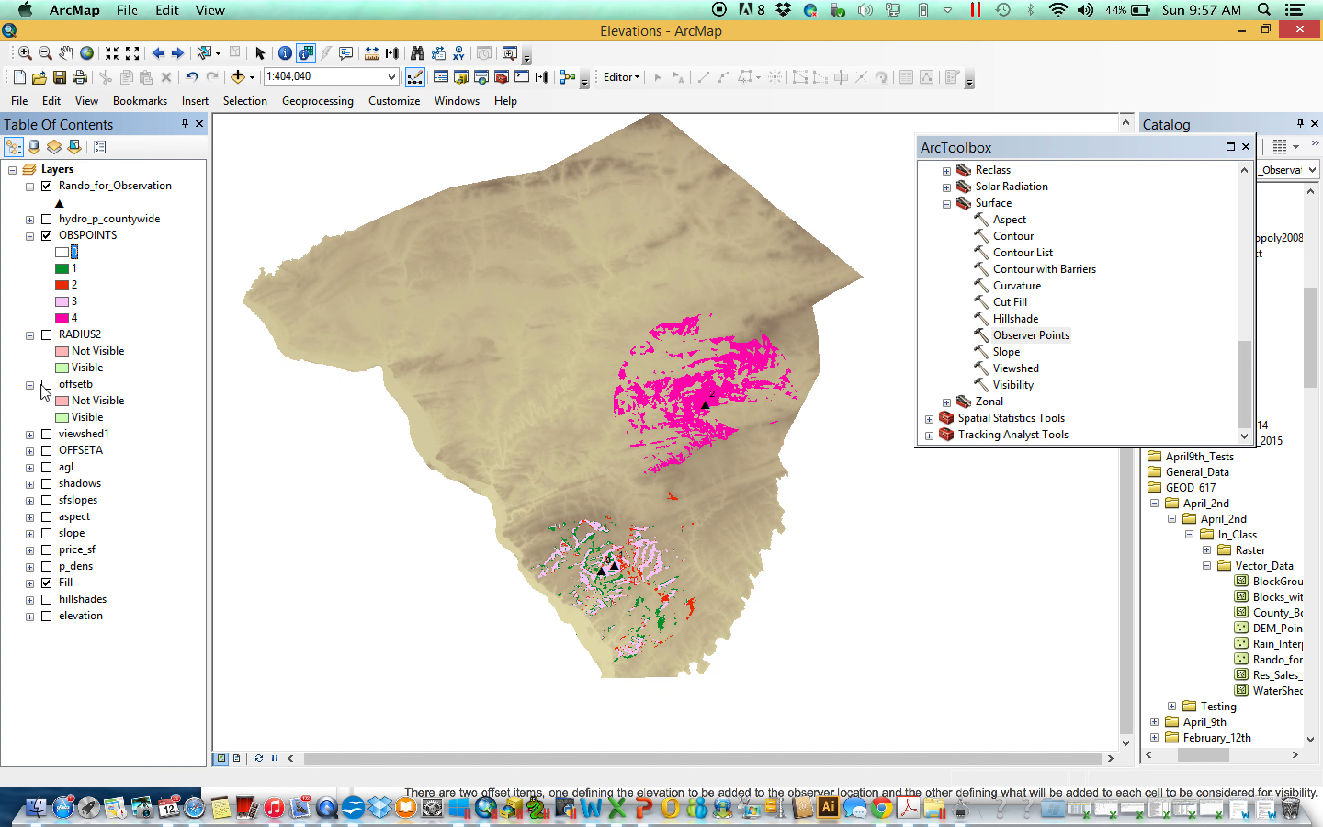
Step: Open the OBSPOINTS attribute table, enlarge it and examine the OBS1, OBS2 and OBS3 columns
right_click(91, 235)
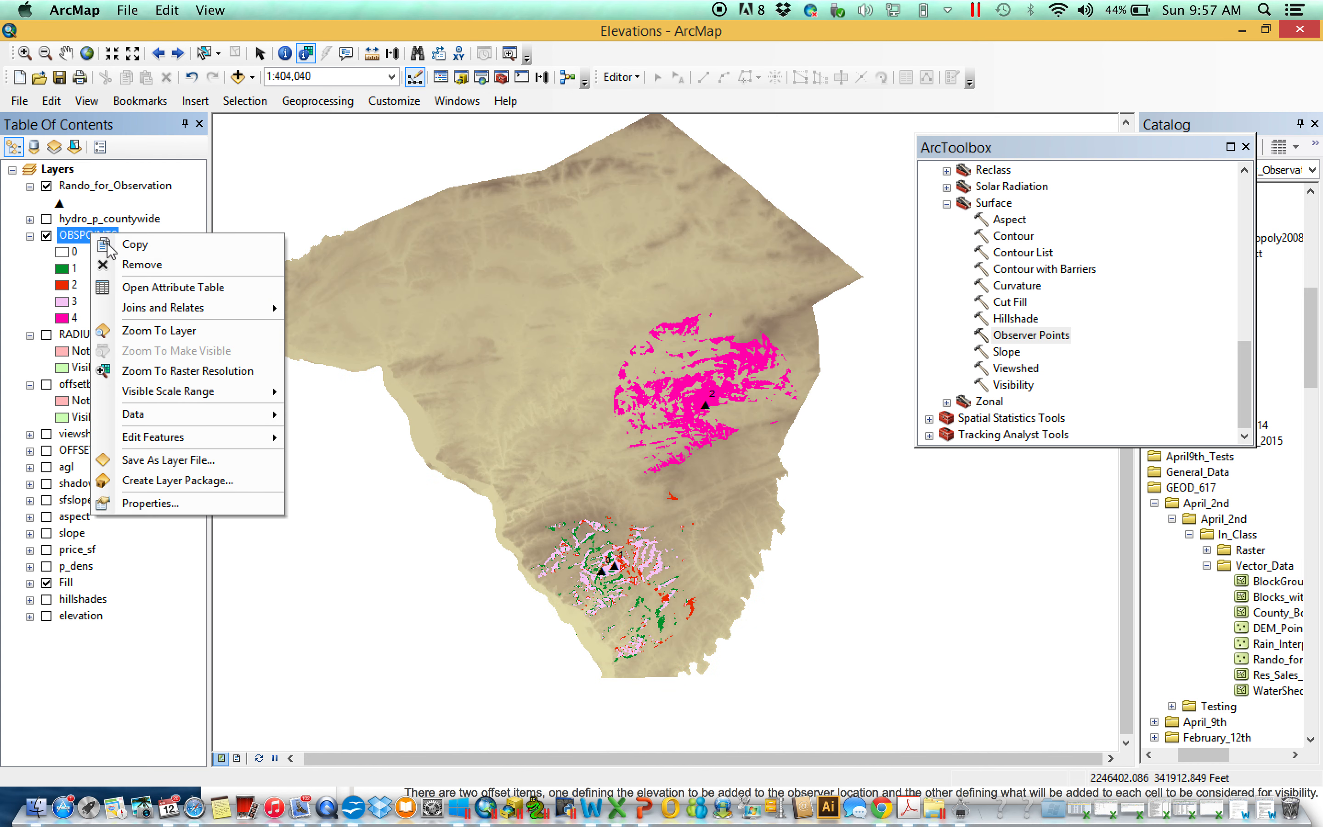
left_click(174, 288)
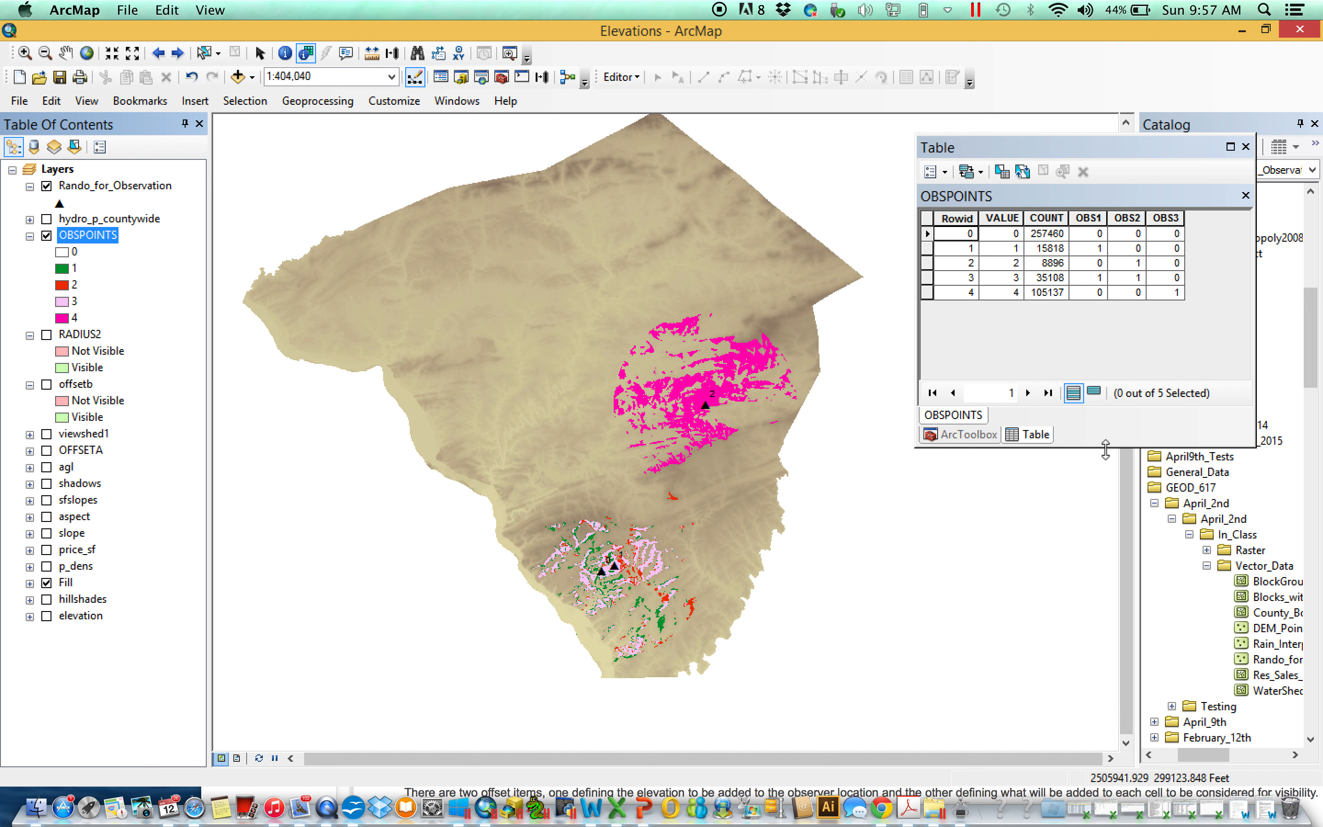
left_click_drag(1106, 447, 1105, 557)
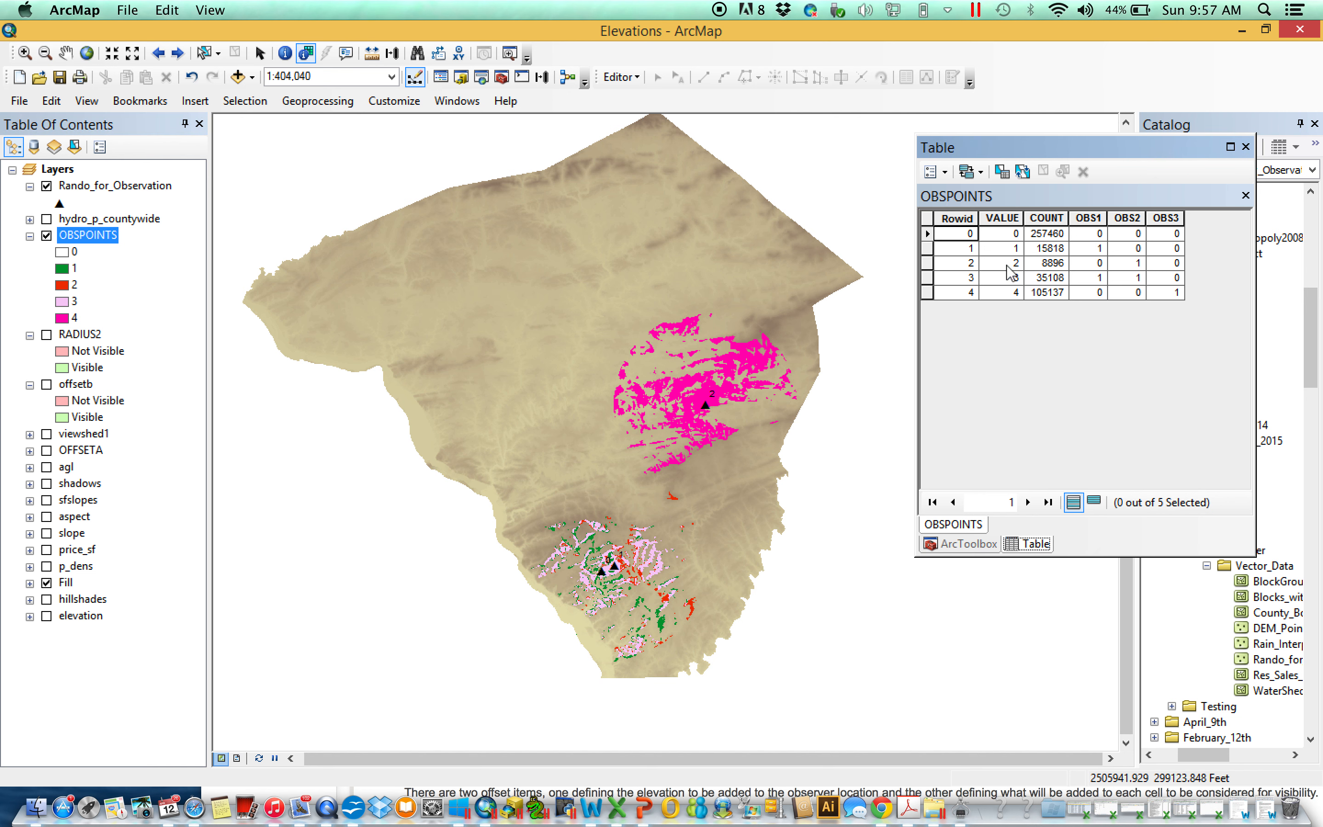
left_click(1096, 213)
left_click(1129, 217)
left_click(1166, 218)
left_click(1126, 218)
left_click(1093, 218)
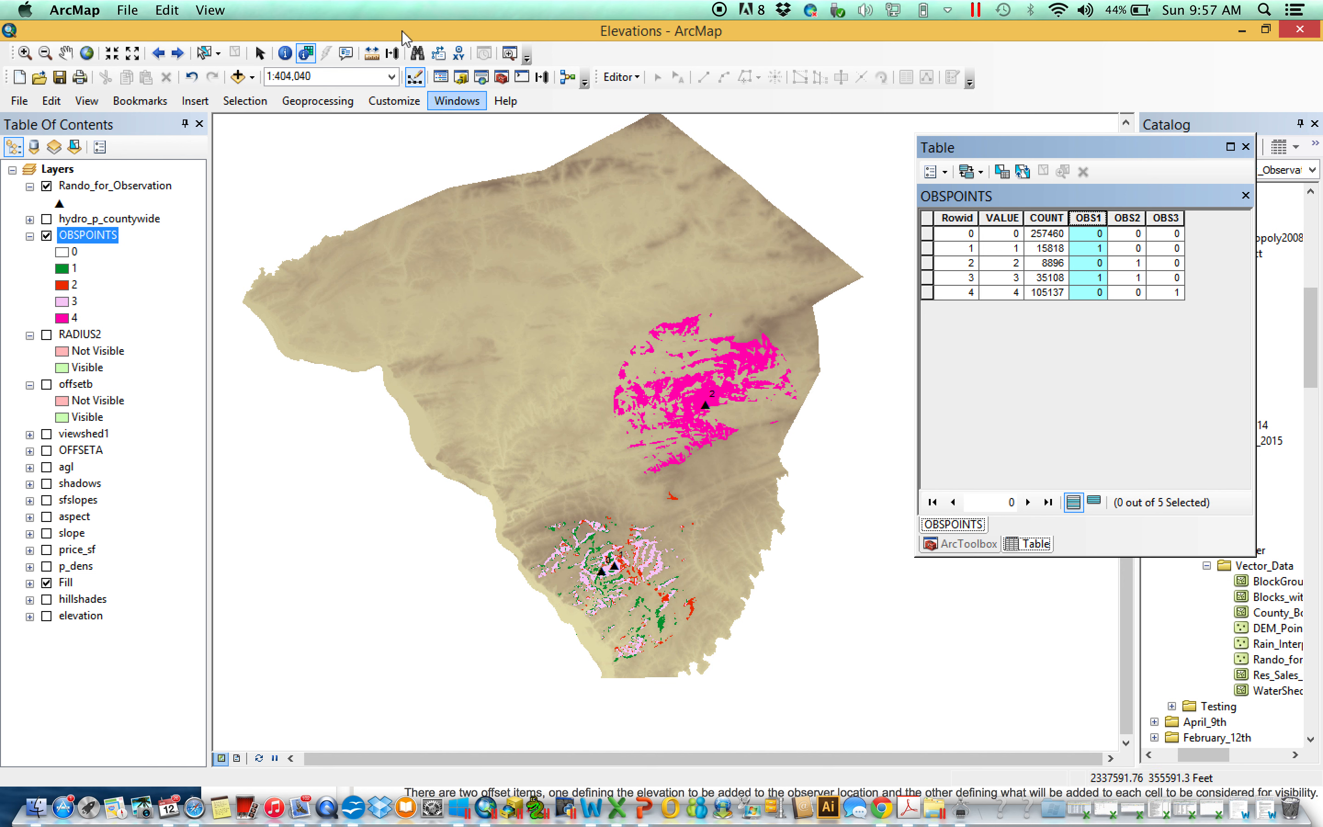
Step: Identify observer points 1 and 2 on the map to check their attributes, closing the results when done
left_click(285, 52)
left_click(607, 567)
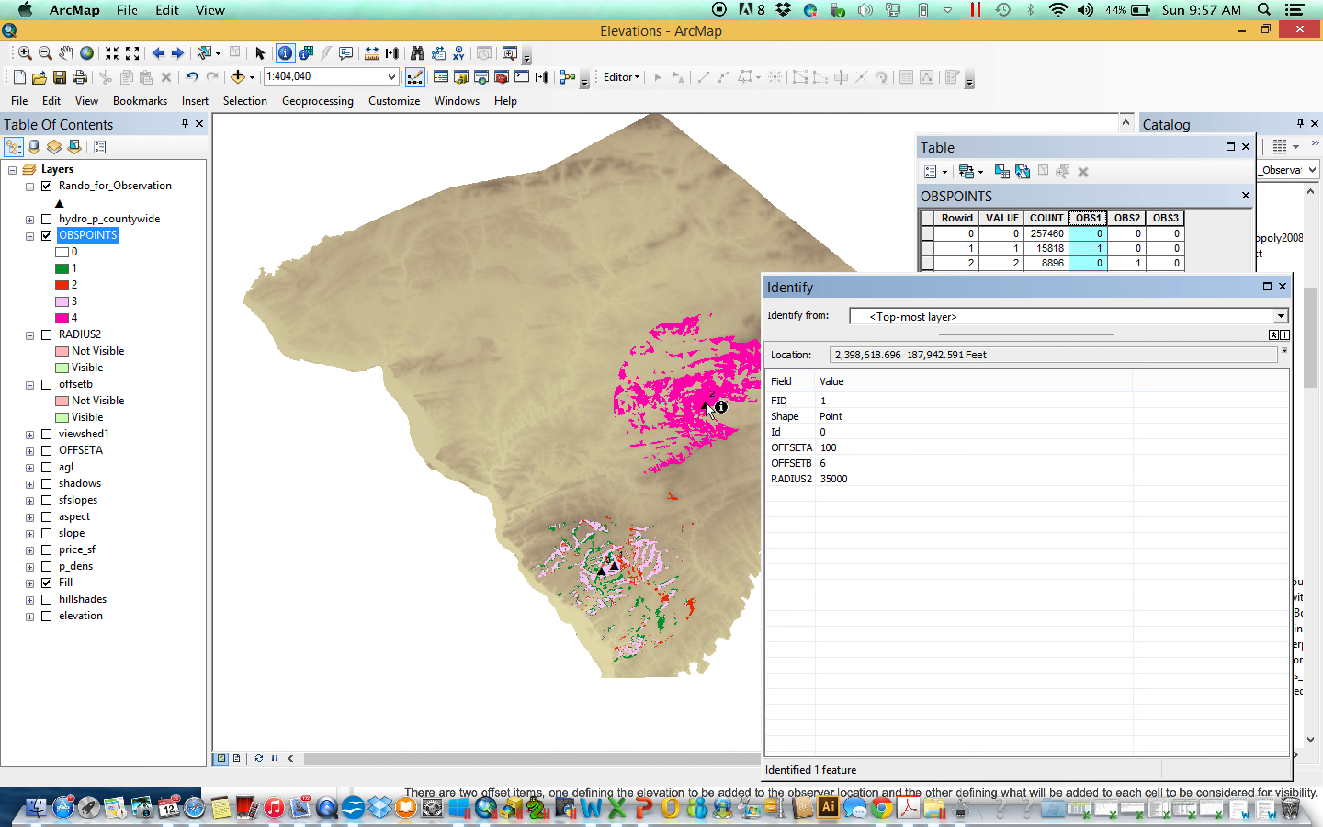
left_click(706, 405)
left_click(1283, 286)
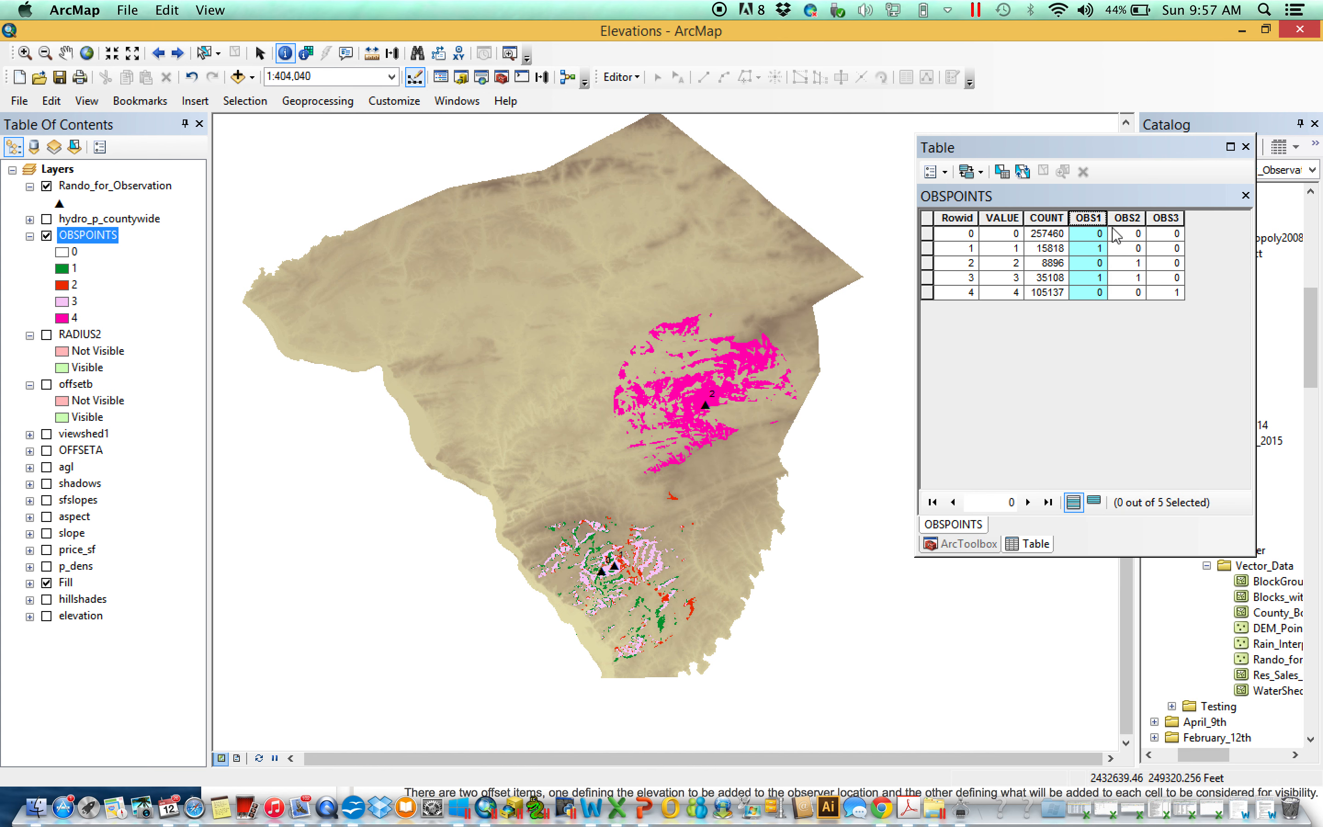
Step: Select the OBSPOINTS table rows 0 through 4 one at a time to see each class's cells on the map
left_click(926, 233)
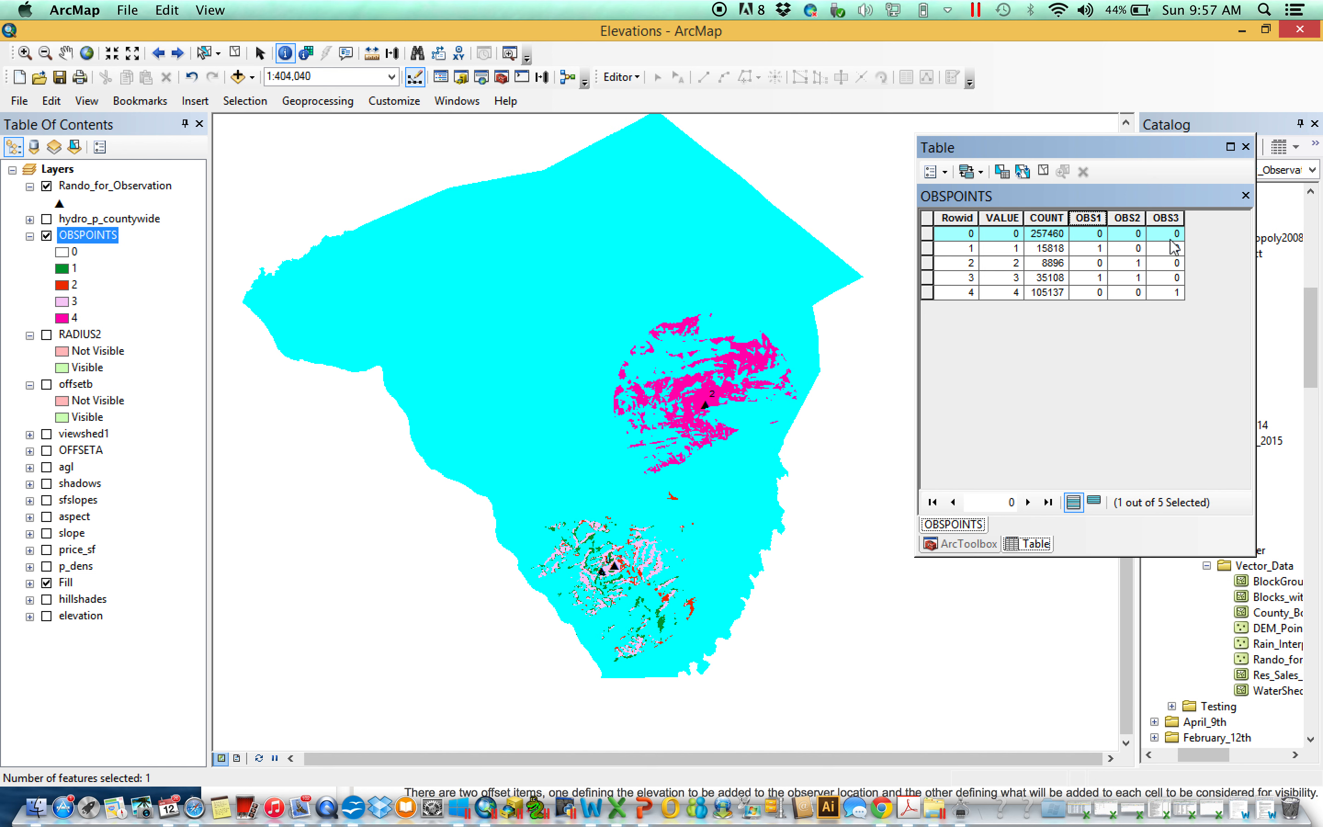
left_click(928, 249)
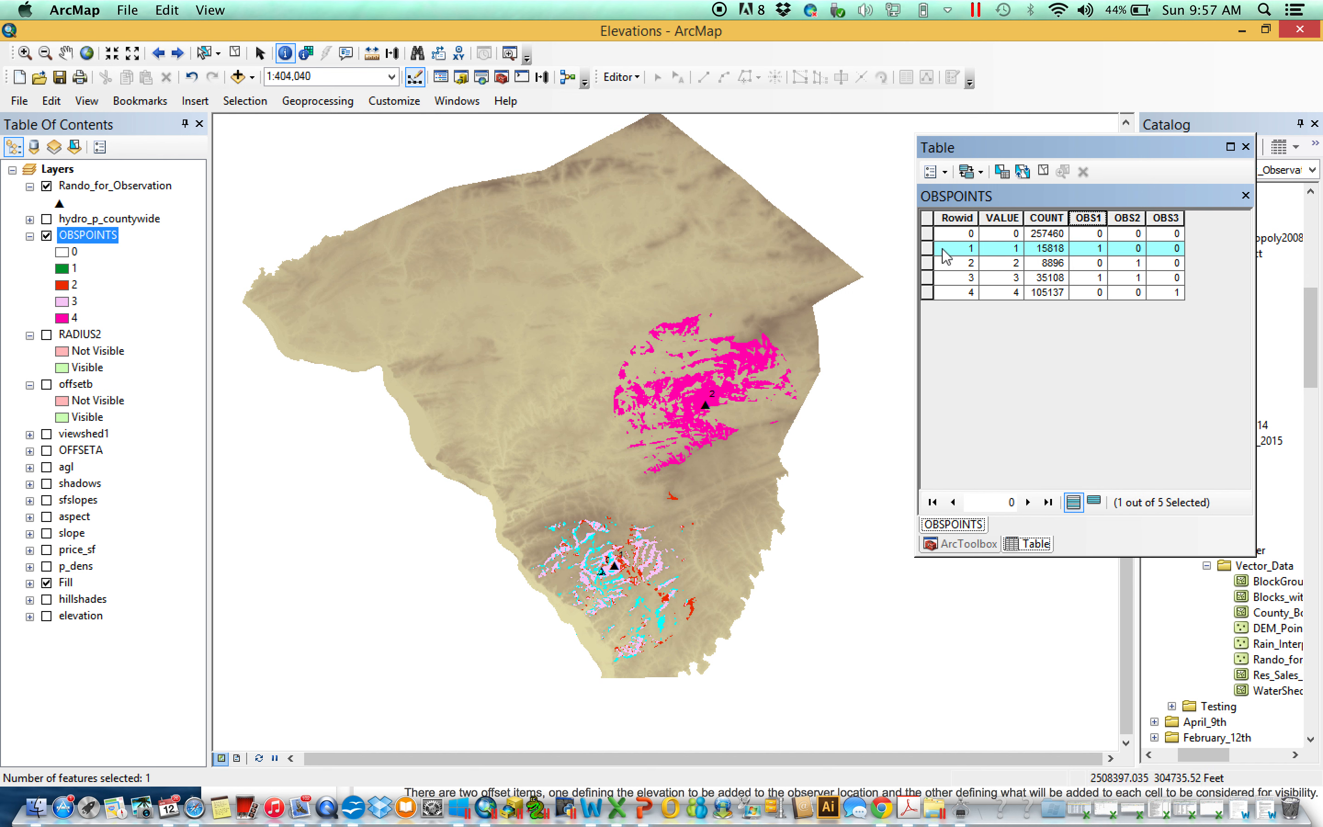
left_click(932, 265)
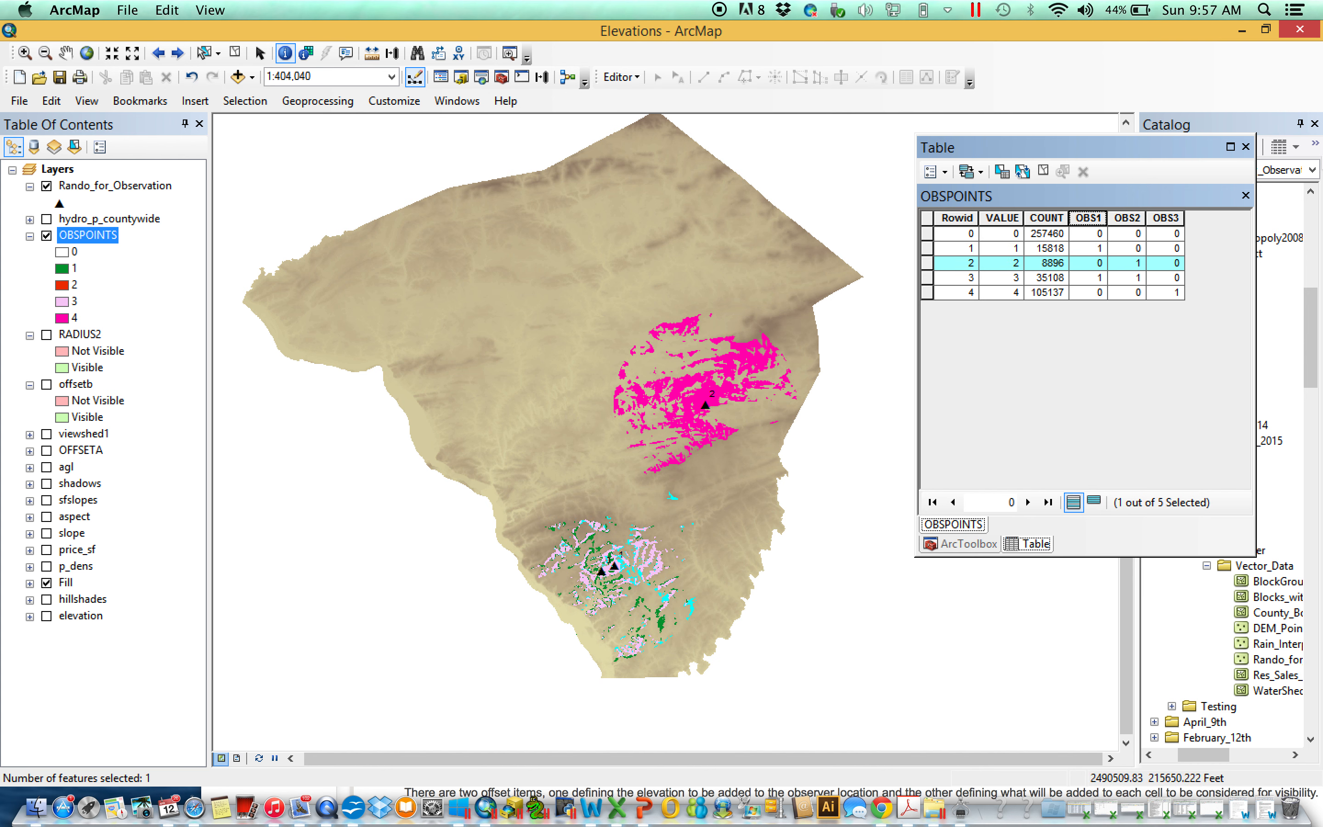
left_click(929, 278)
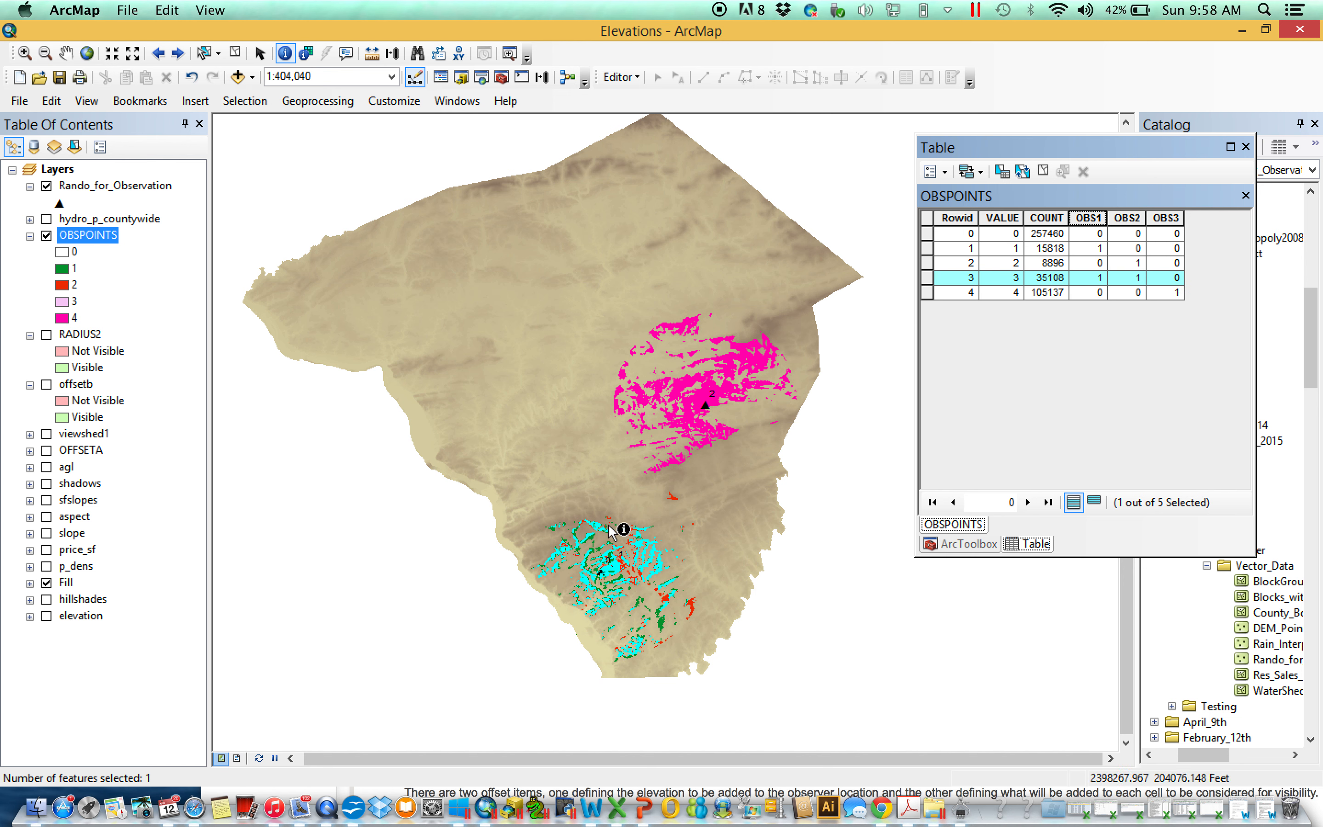
left_click(929, 293)
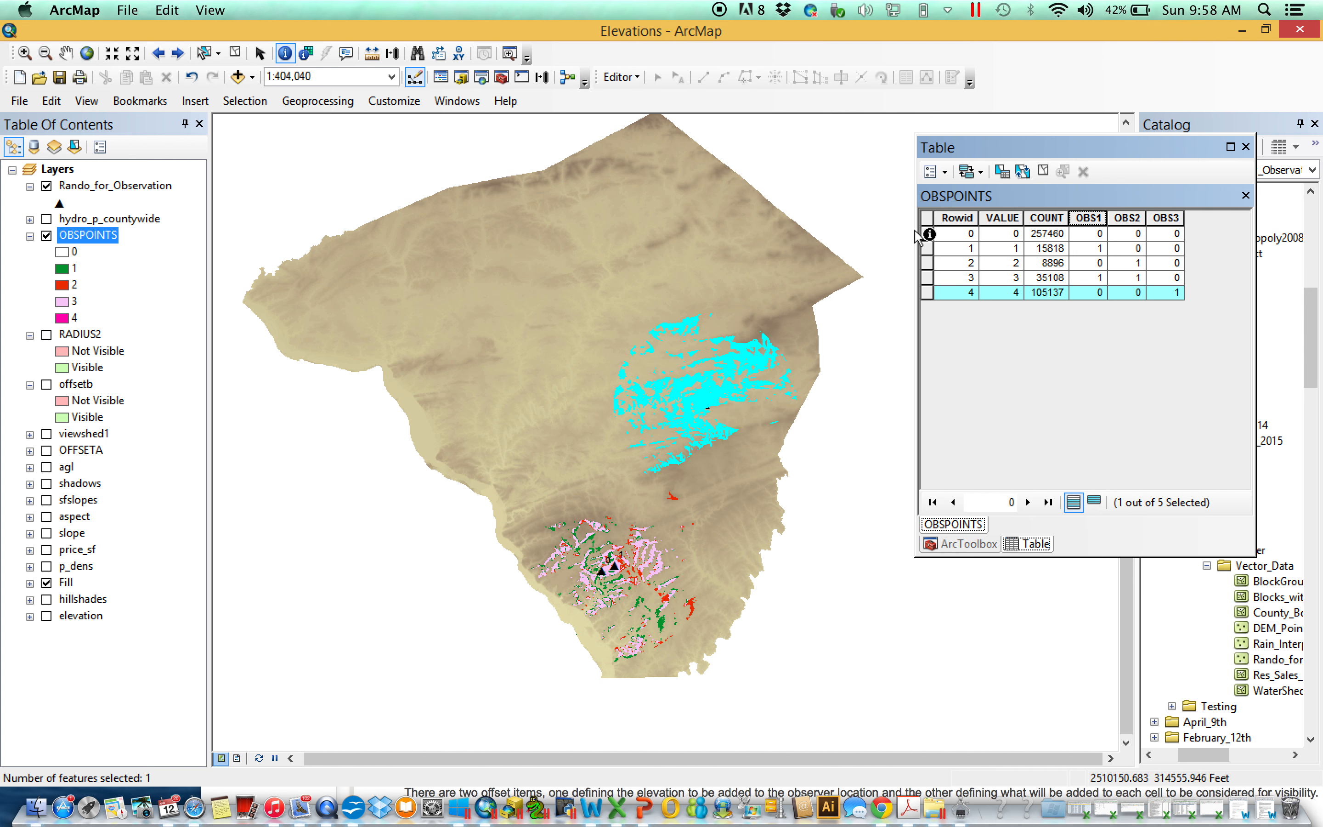
Step: Reselect OBSPOINTS rows 0 through 4 in turn to compare their OBS1, OBS2 and OBS3 values, clearing the selection and closing the table when done
left_click(1004, 235)
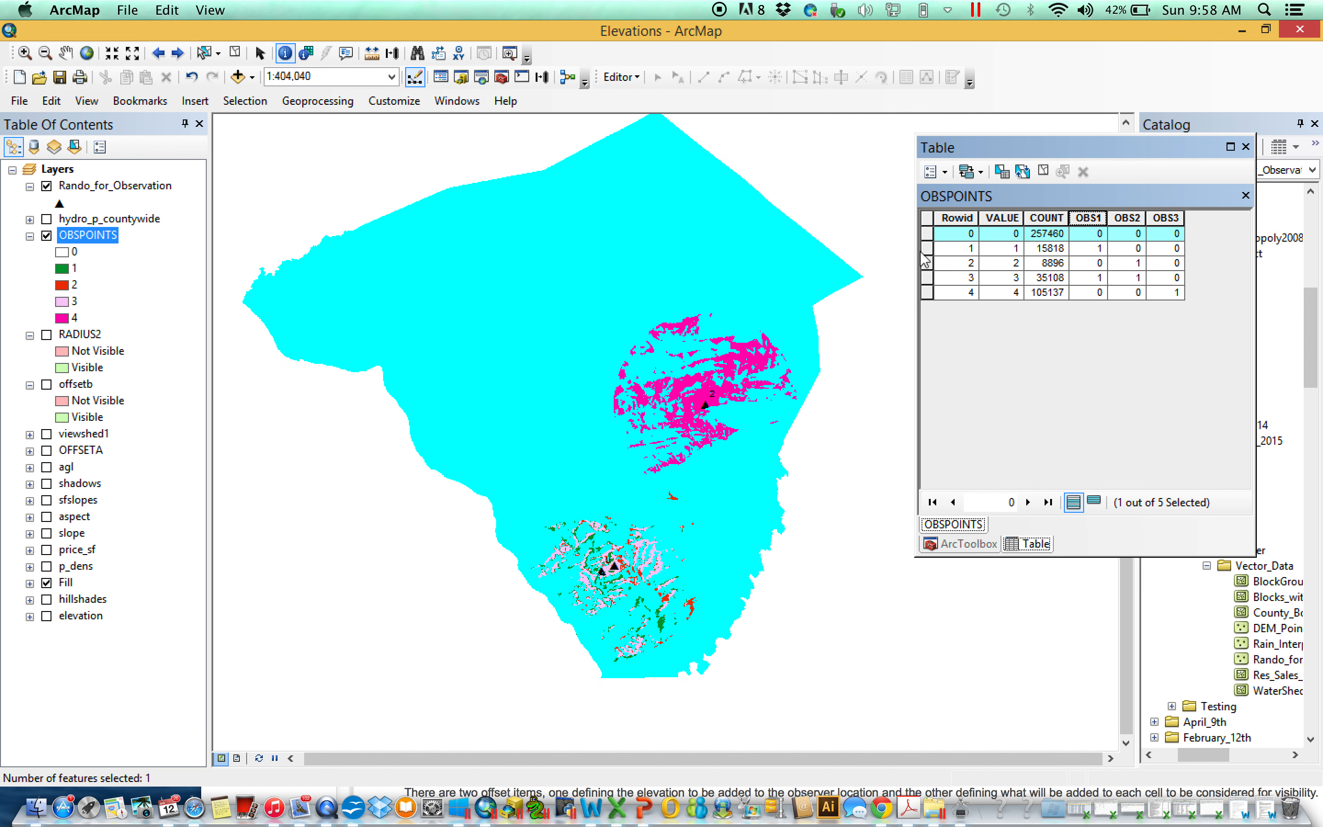
left_click(929, 249)
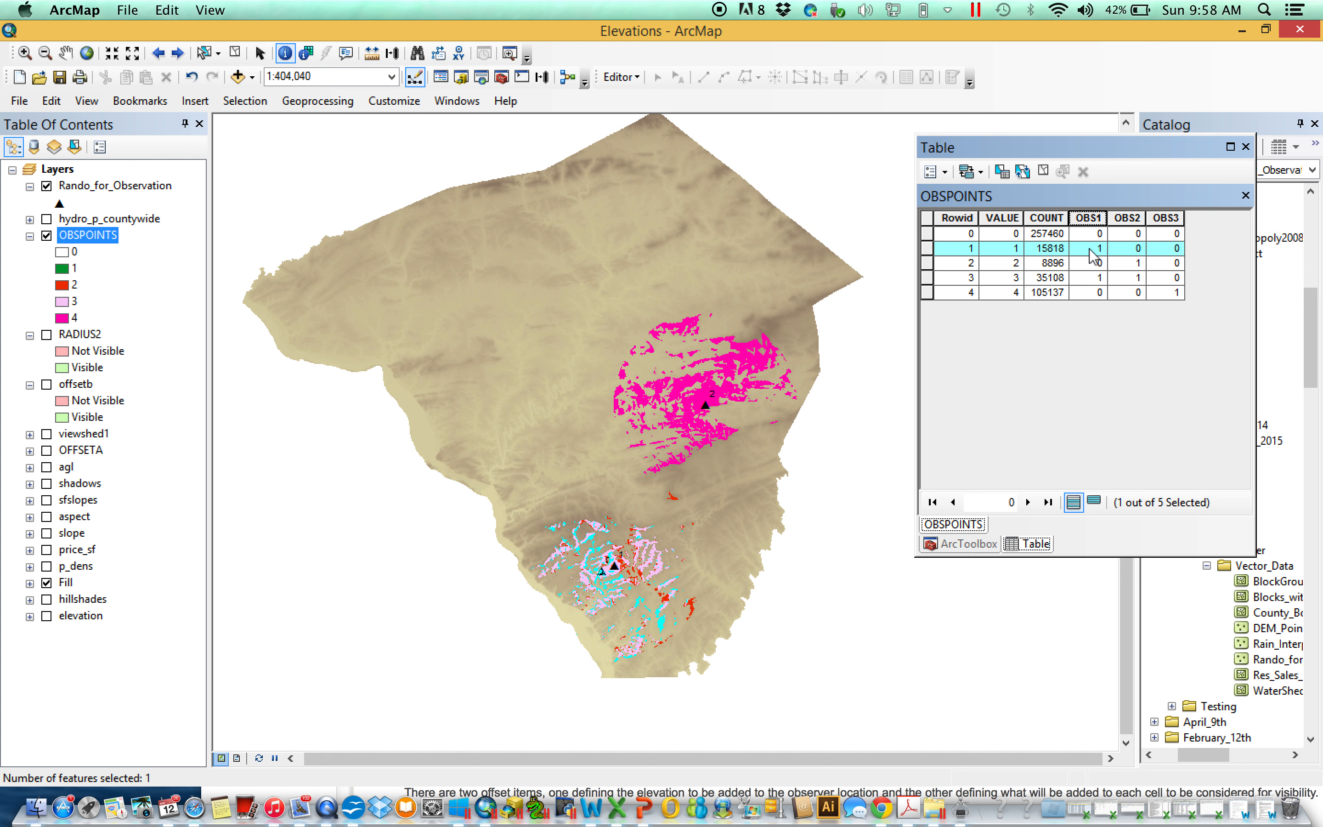
left_click(926, 263)
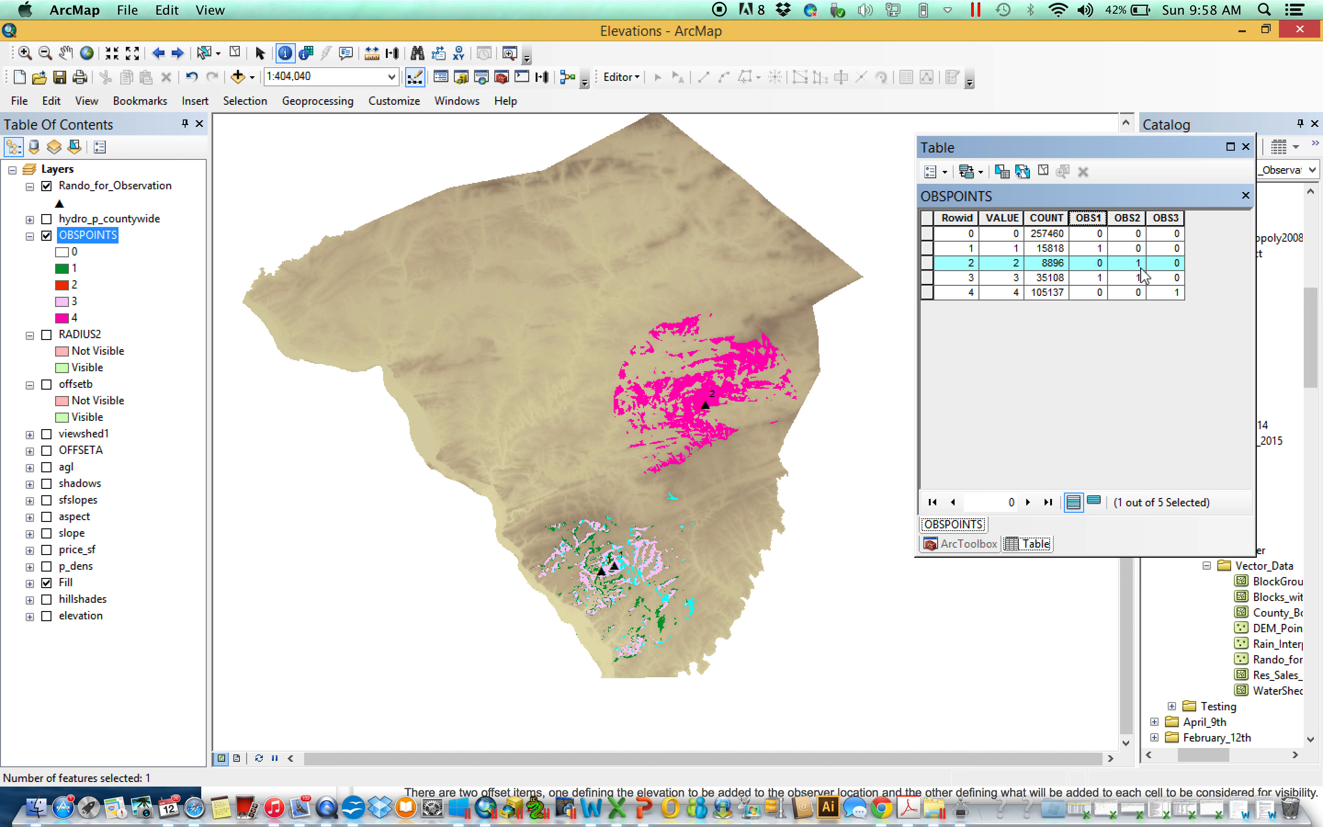
left_click(929, 278)
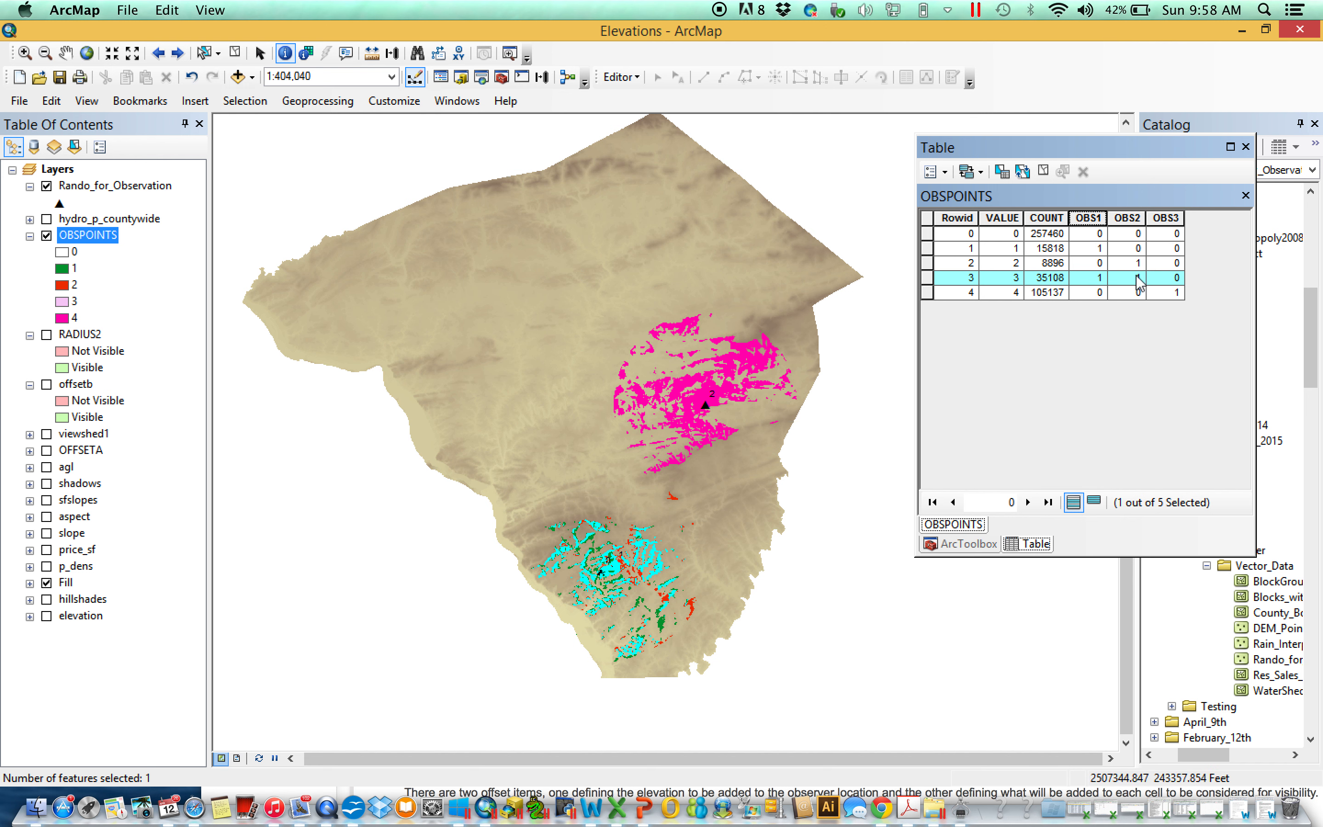
left_click(927, 293)
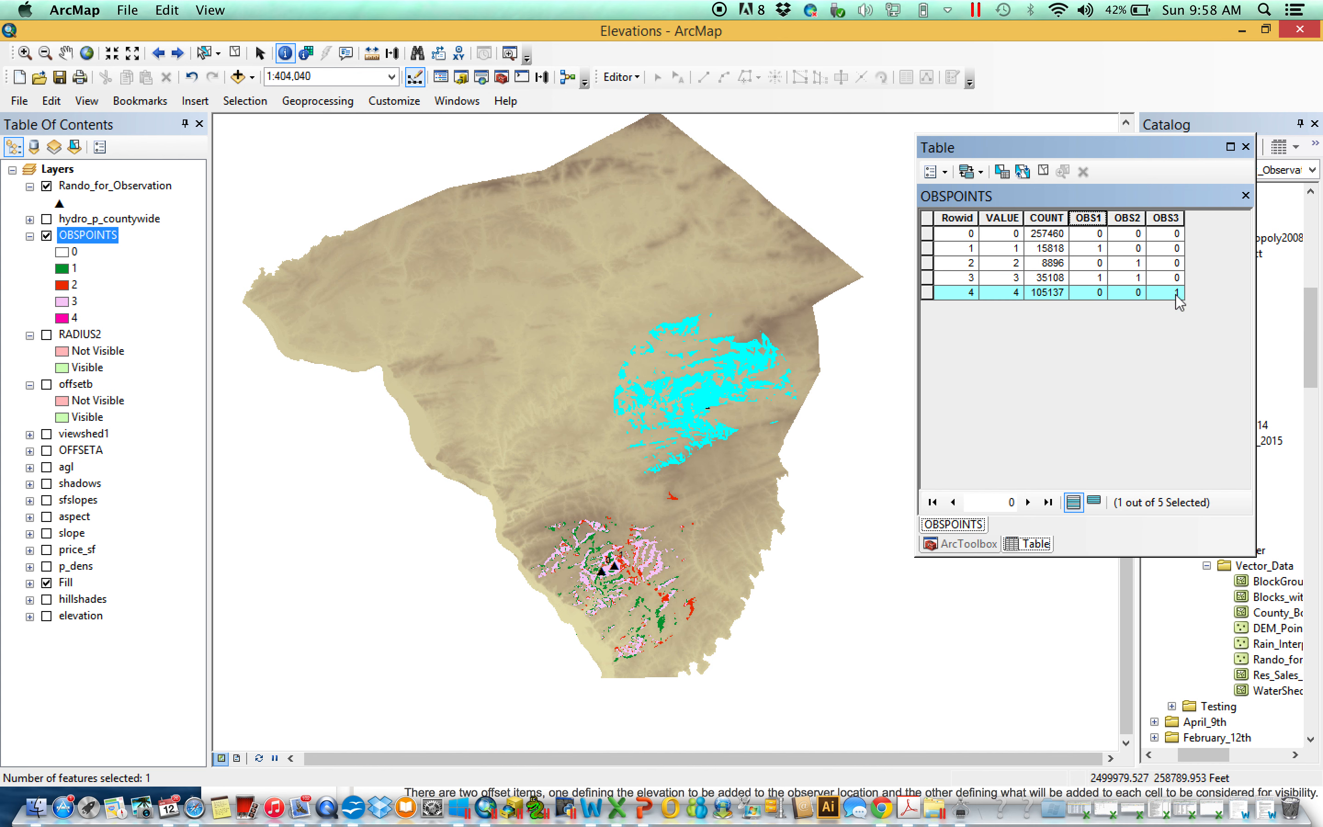
left_click(1043, 171)
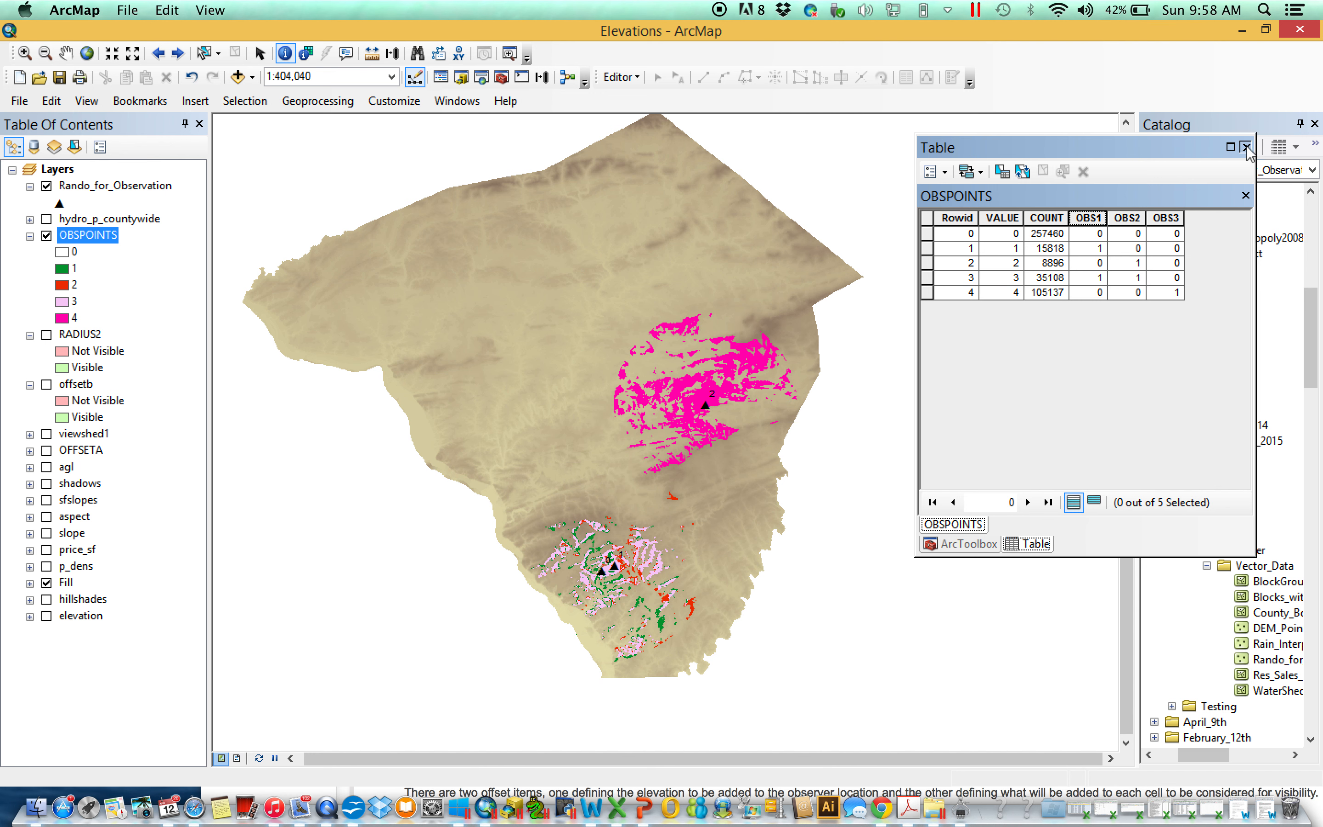
left_click(1247, 147)
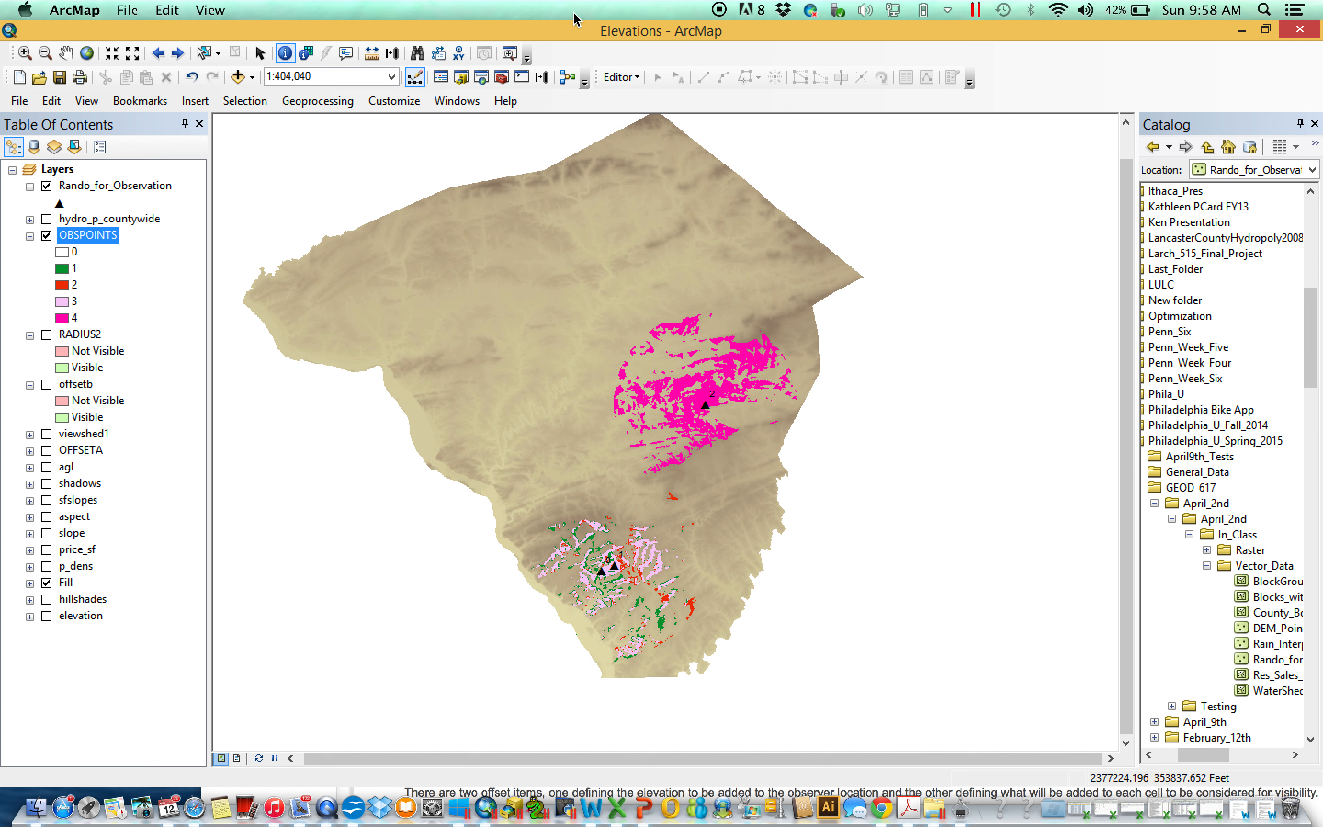
Step: Set up the Visibility tool with Fill as input raster, Rando_for_Observation as observer features and FREQUENCY as analysis type
left_click(501, 78)
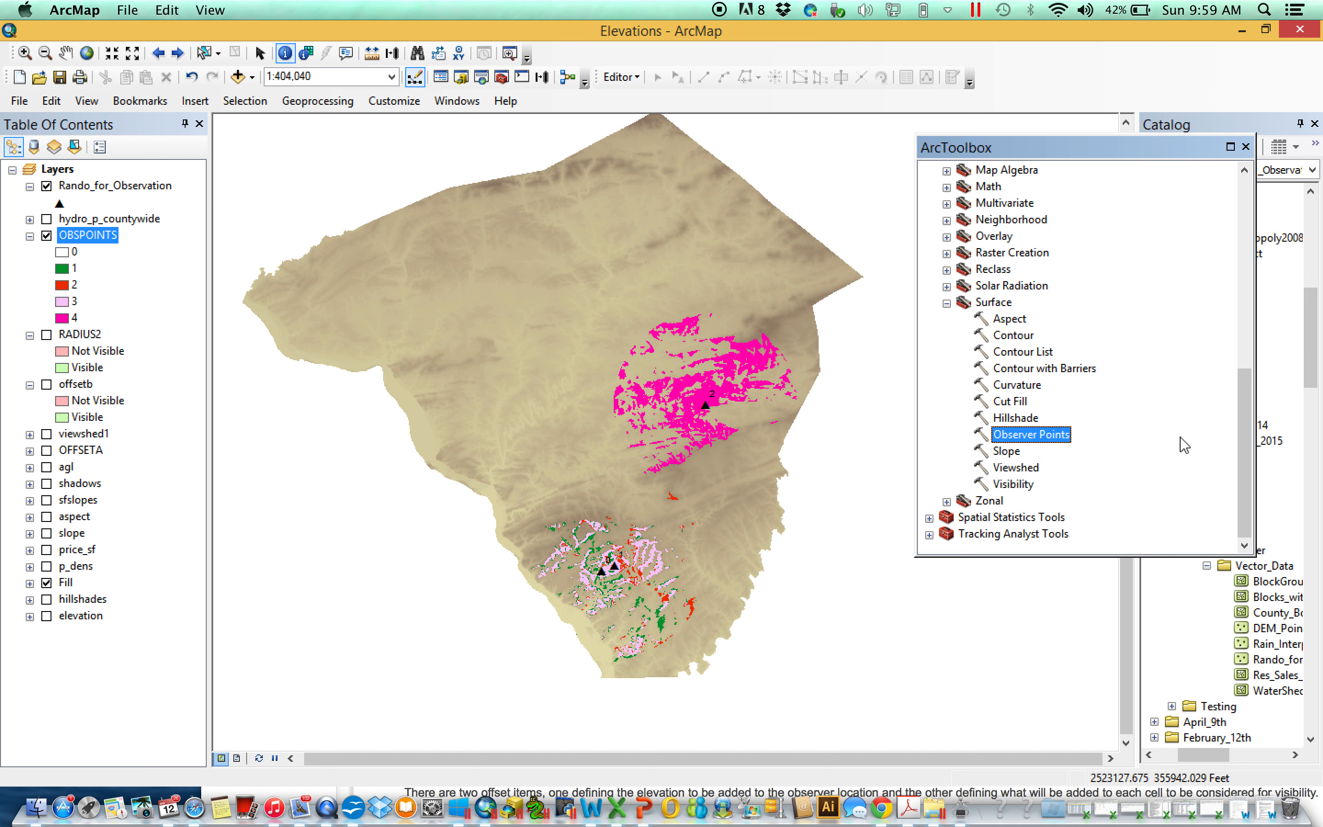
double_click(1012, 486)
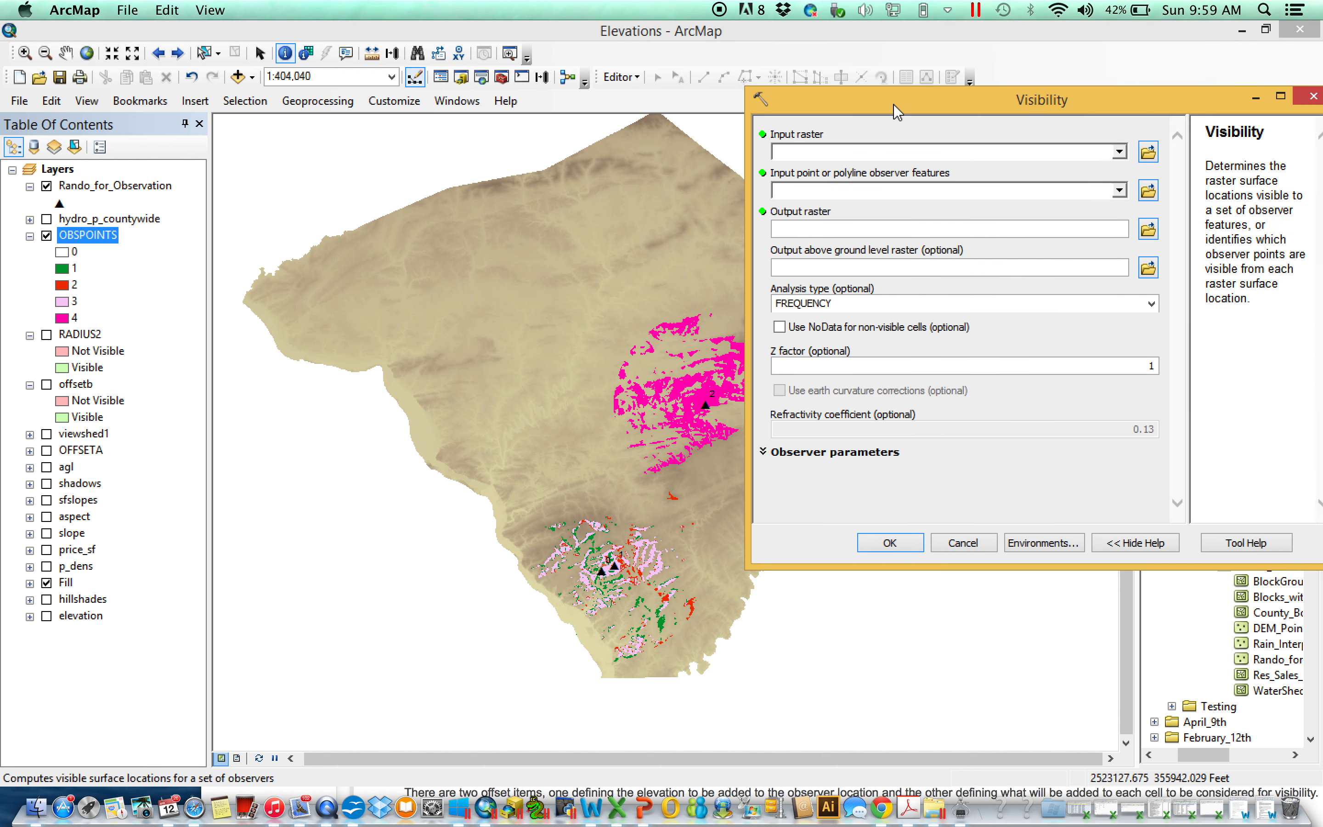
left_click_drag(964, 545, 964, 737)
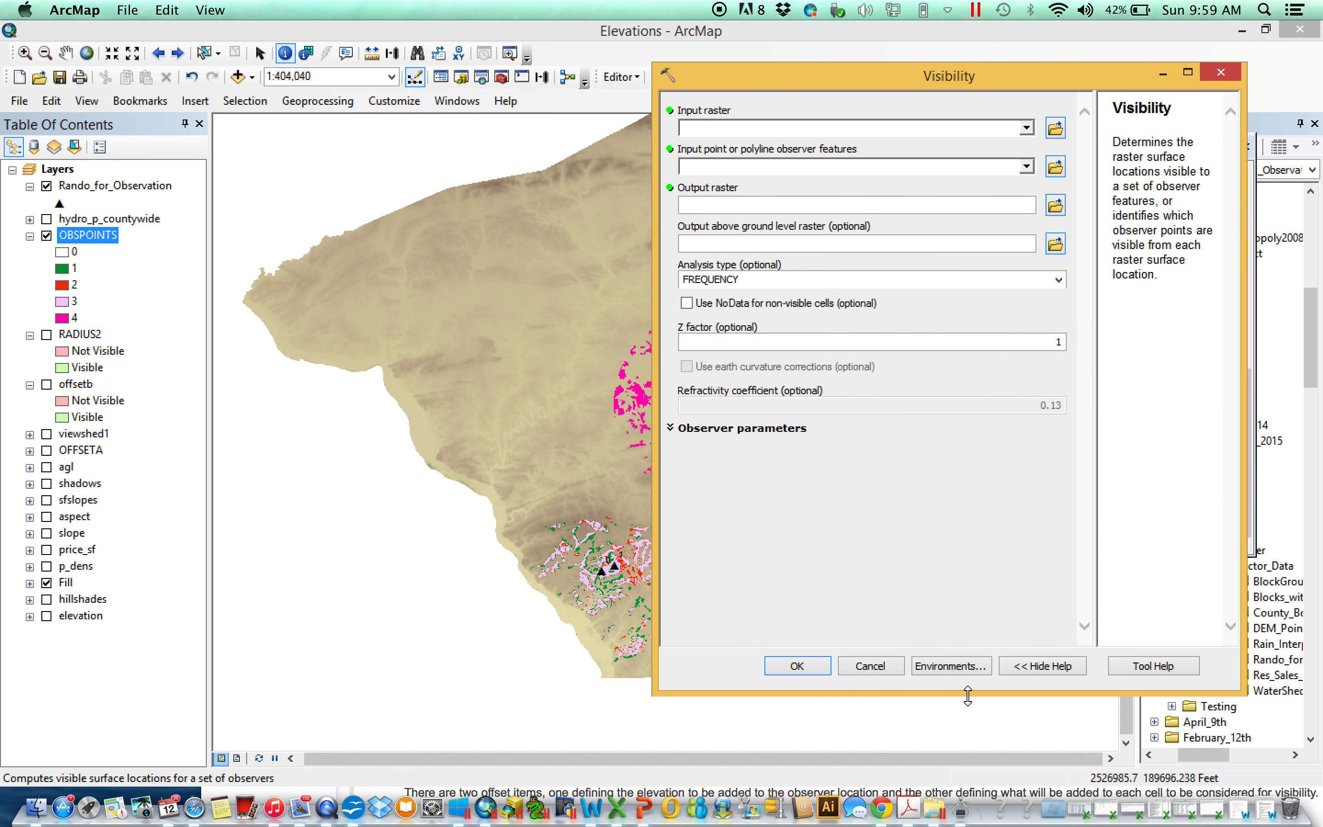
left_click_drag(72, 584, 955, 127)
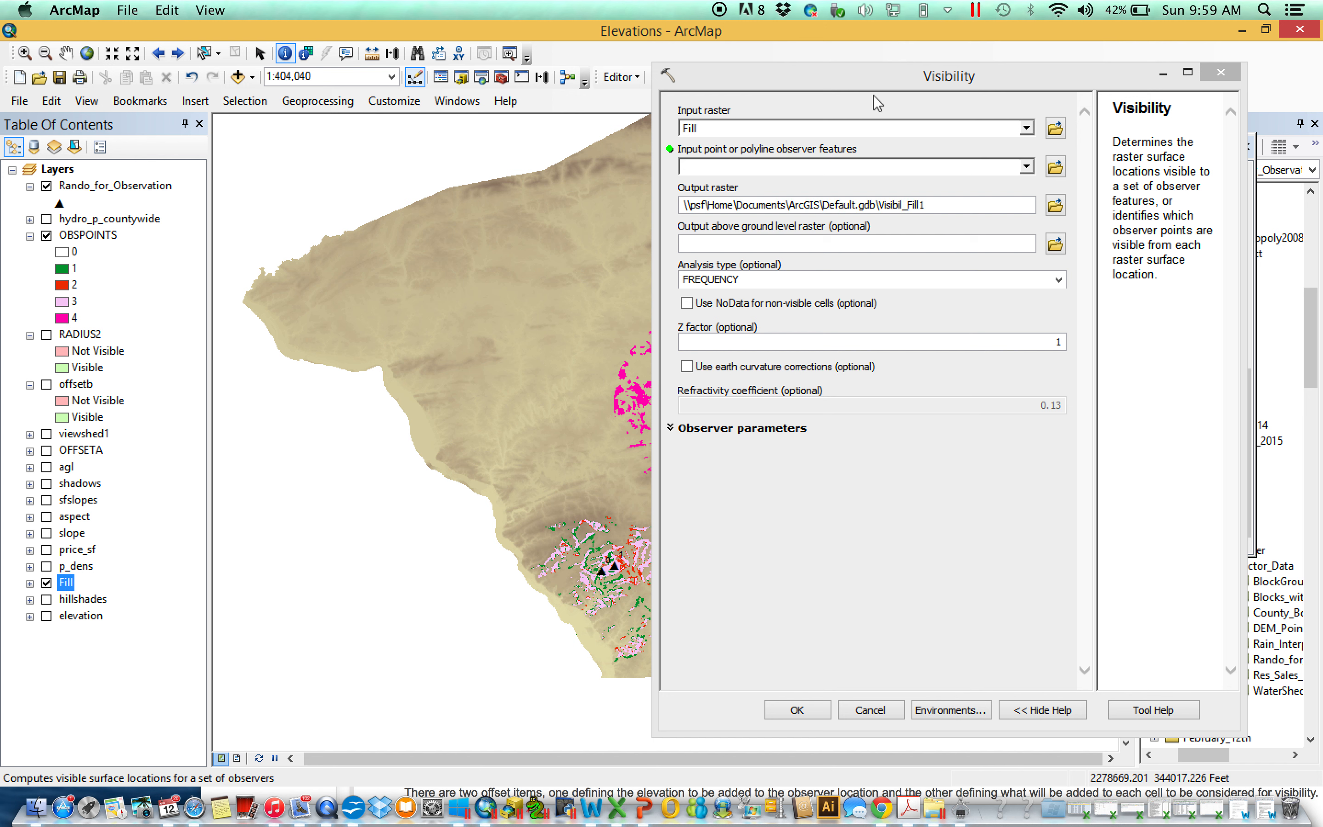
left_click_drag(92, 186, 716, 164)
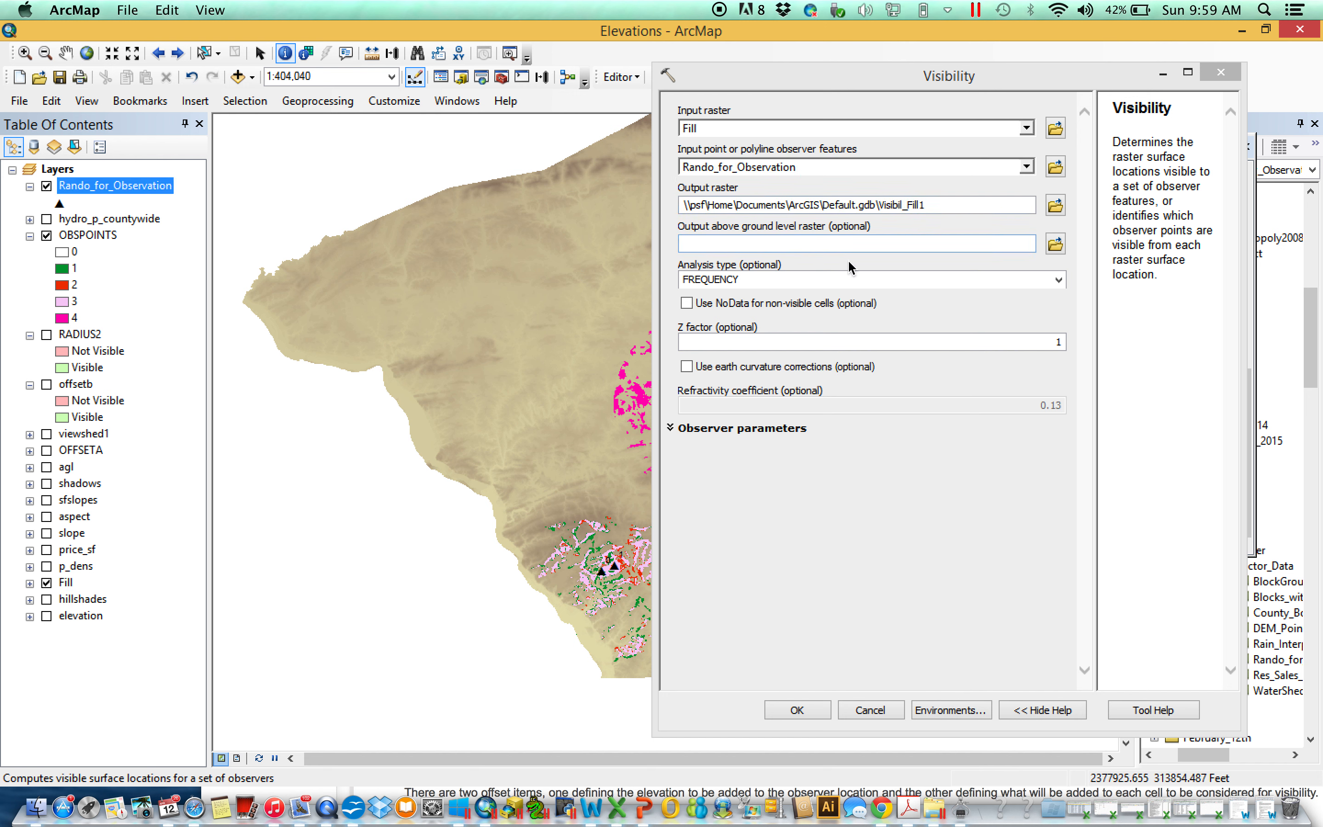
left_click(1059, 281)
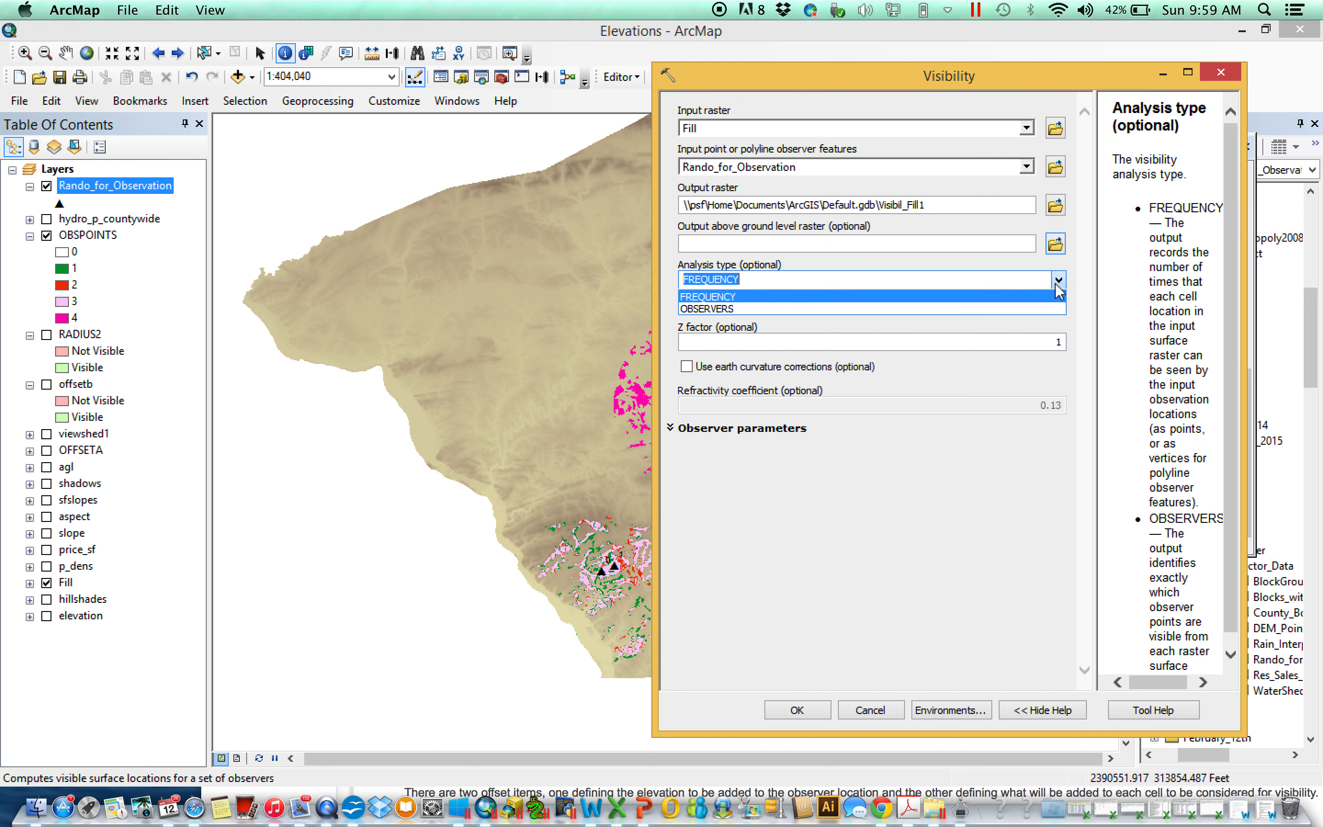
left_click(734, 296)
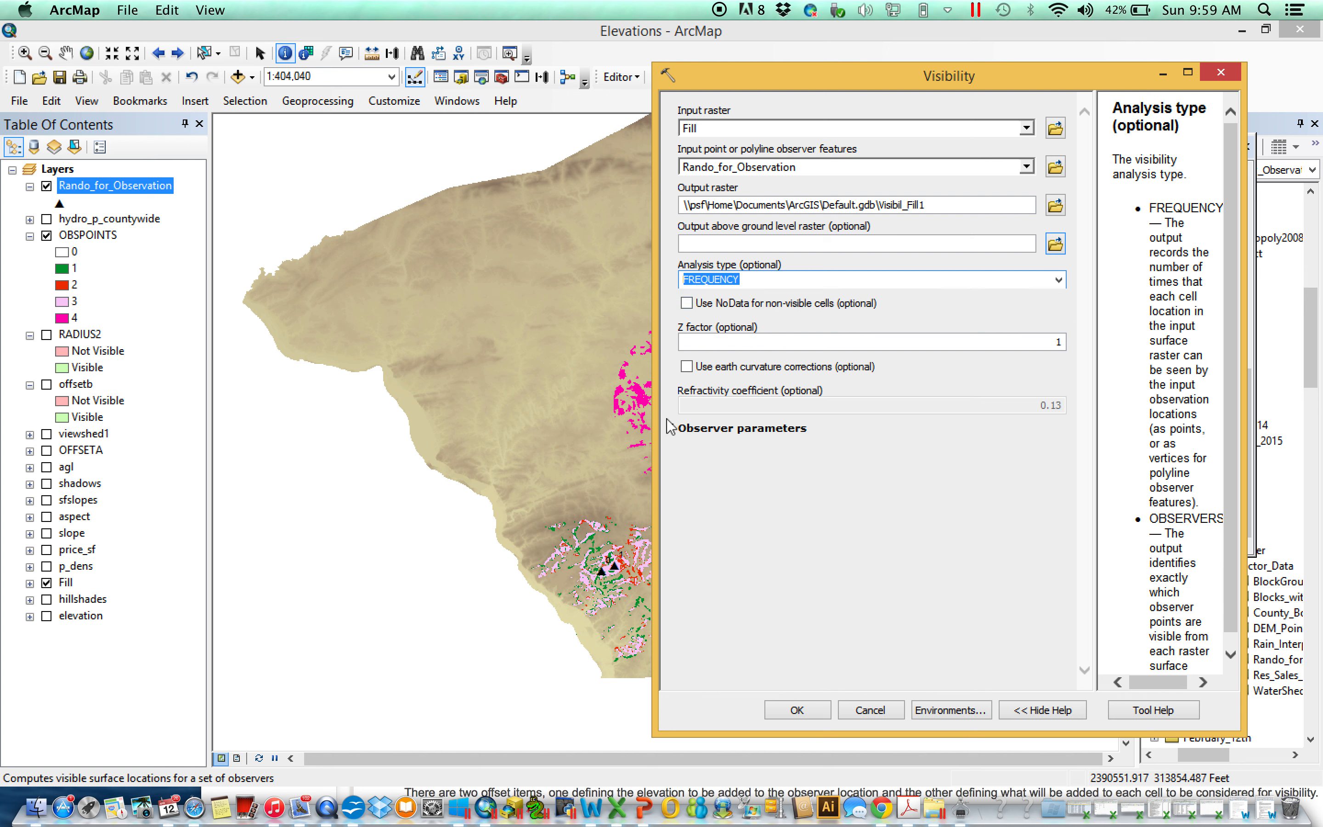
Step: Expand the Visibility tool's observer parameters, widen the dialog and examine the surface offset and observer offset settings
left_click(673, 439)
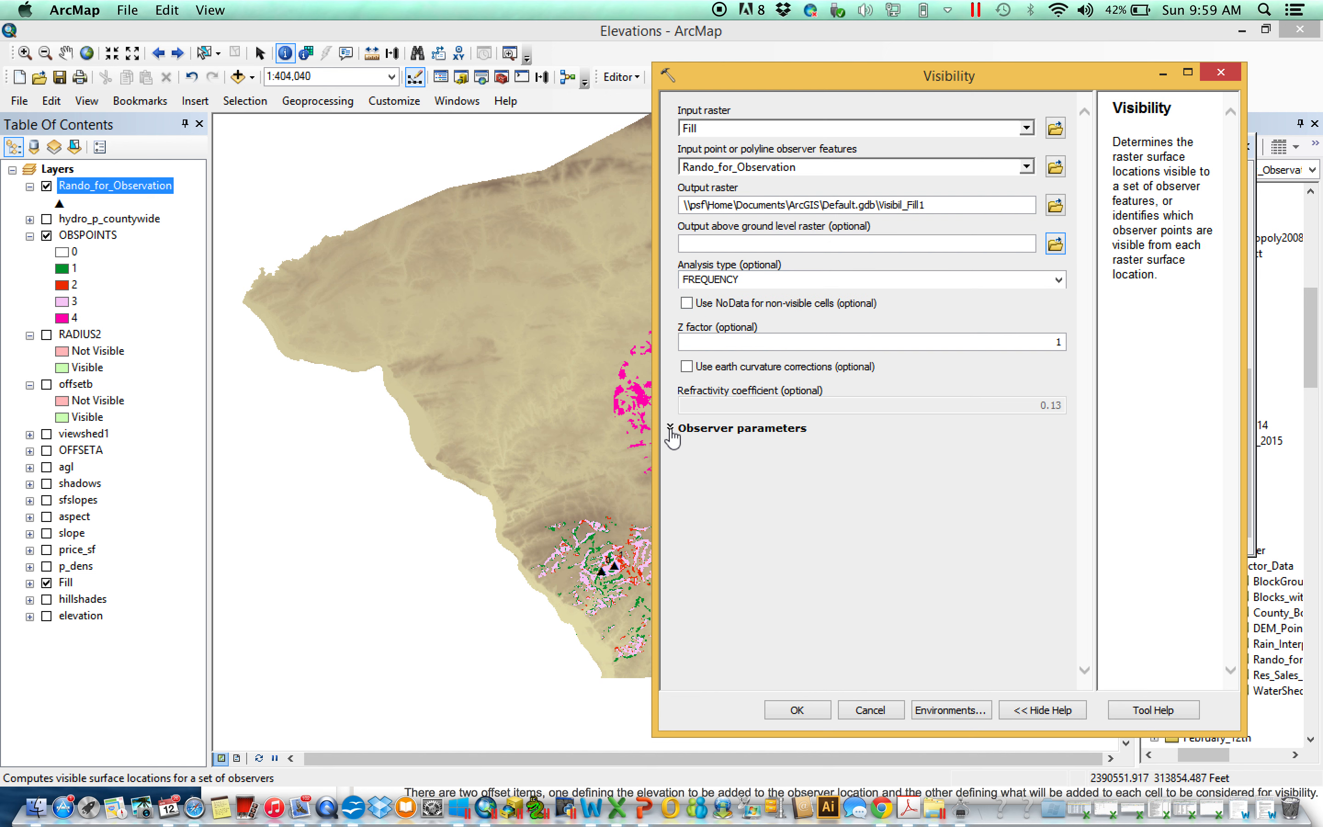
left_click(672, 432)
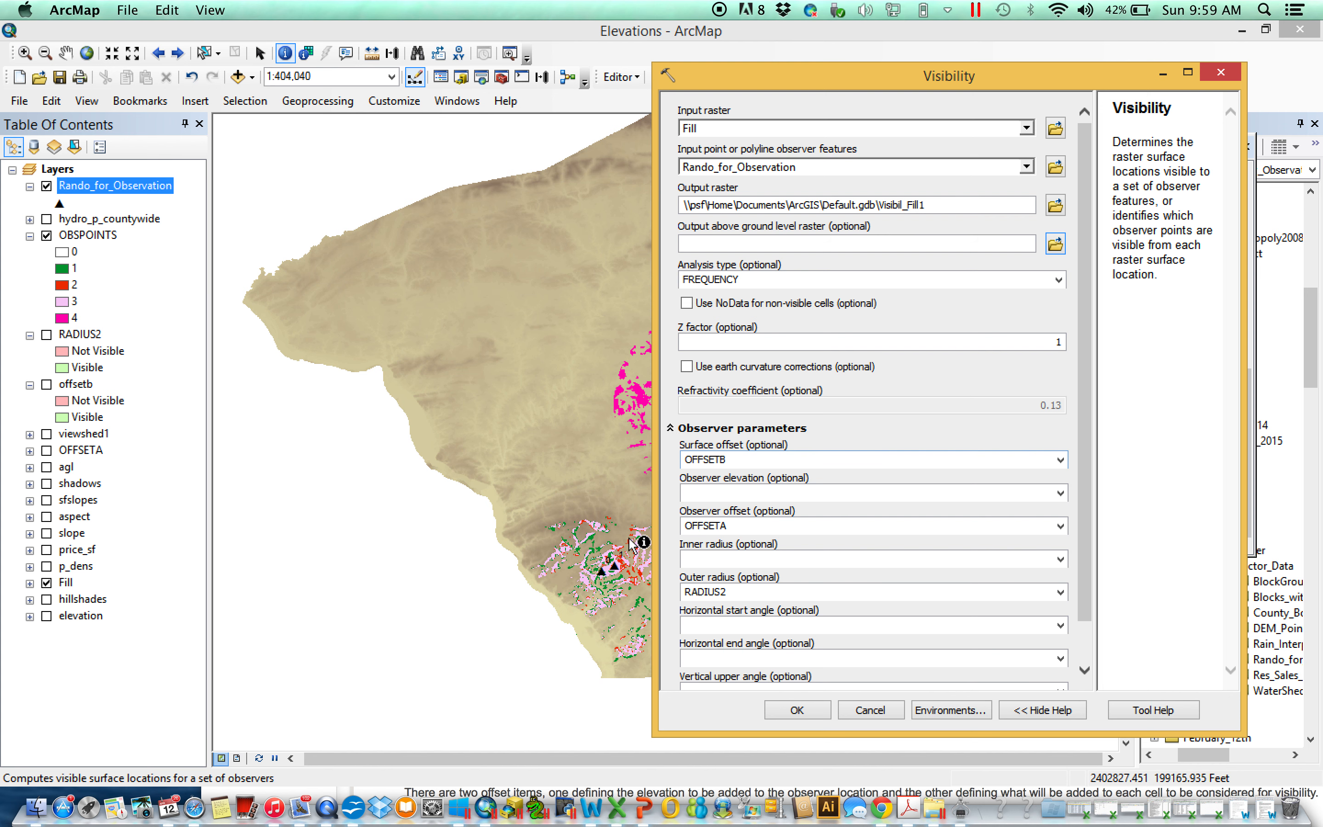
left_click_drag(655, 538, 385, 536)
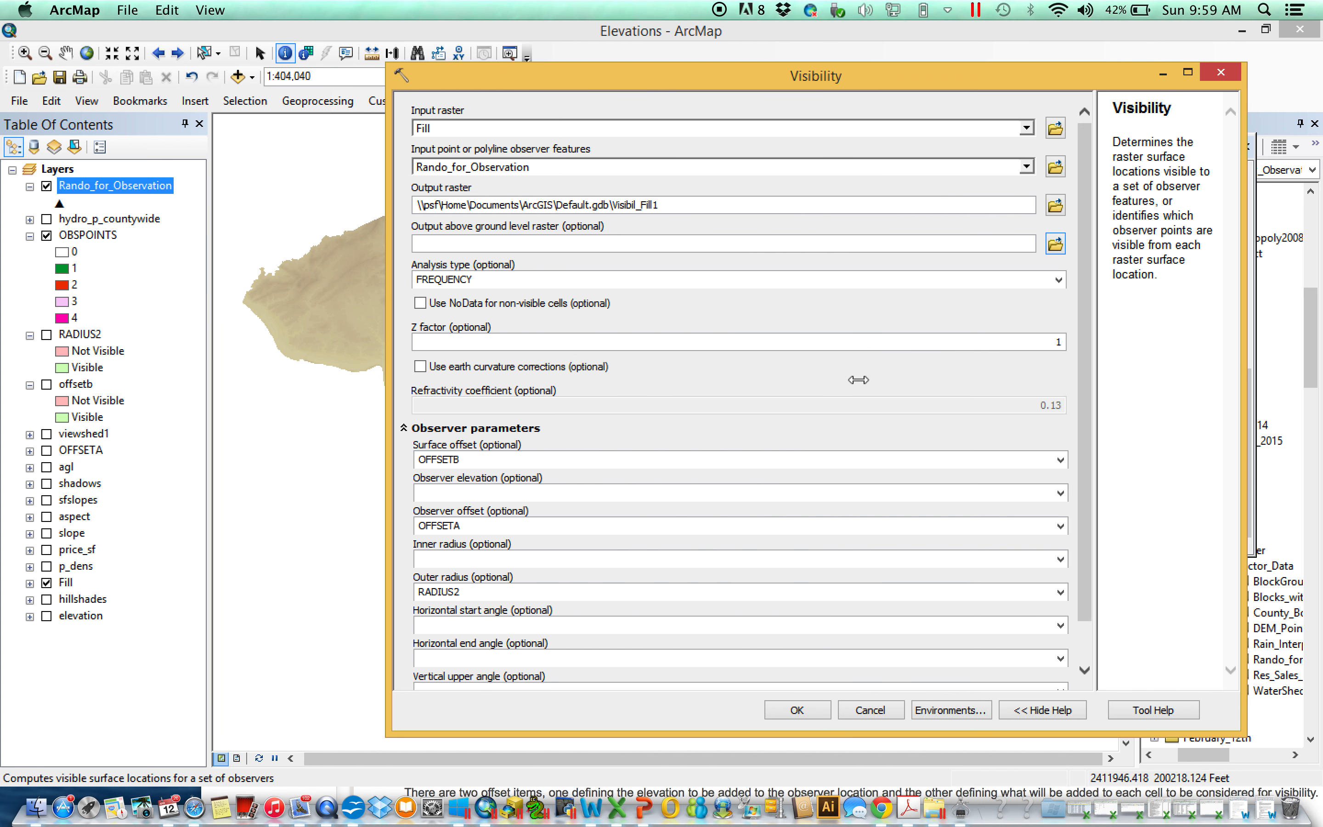
left_click(1061, 460)
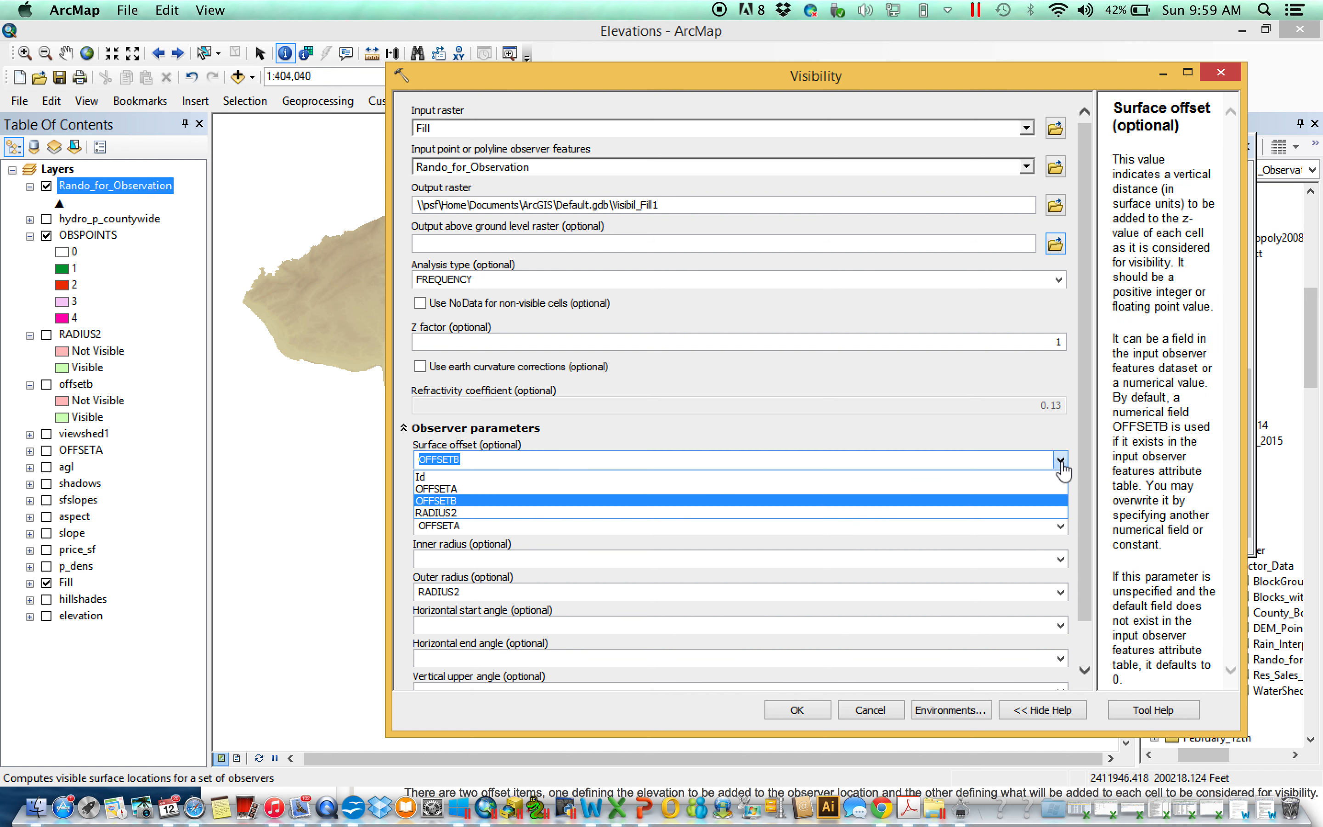
left_click(877, 395)
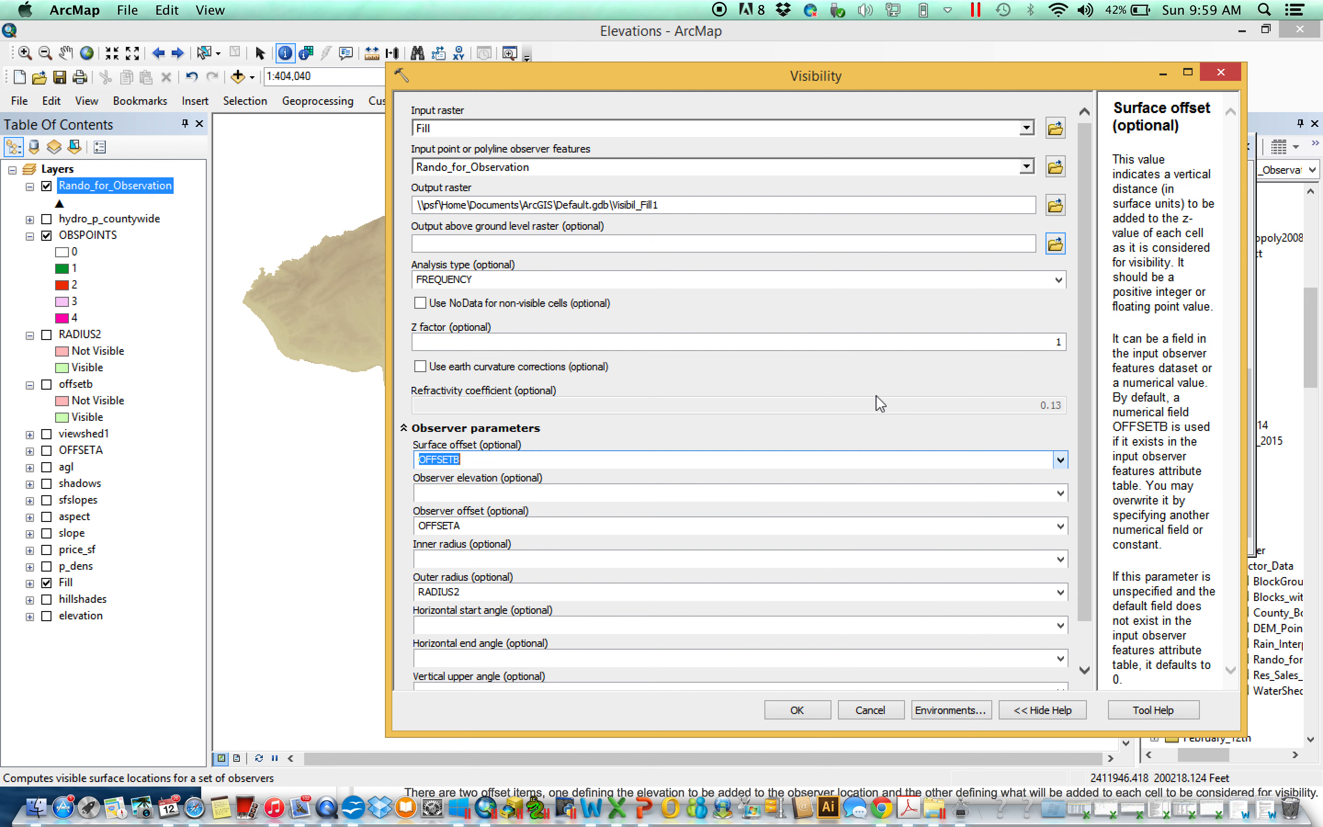
left_click(540, 526)
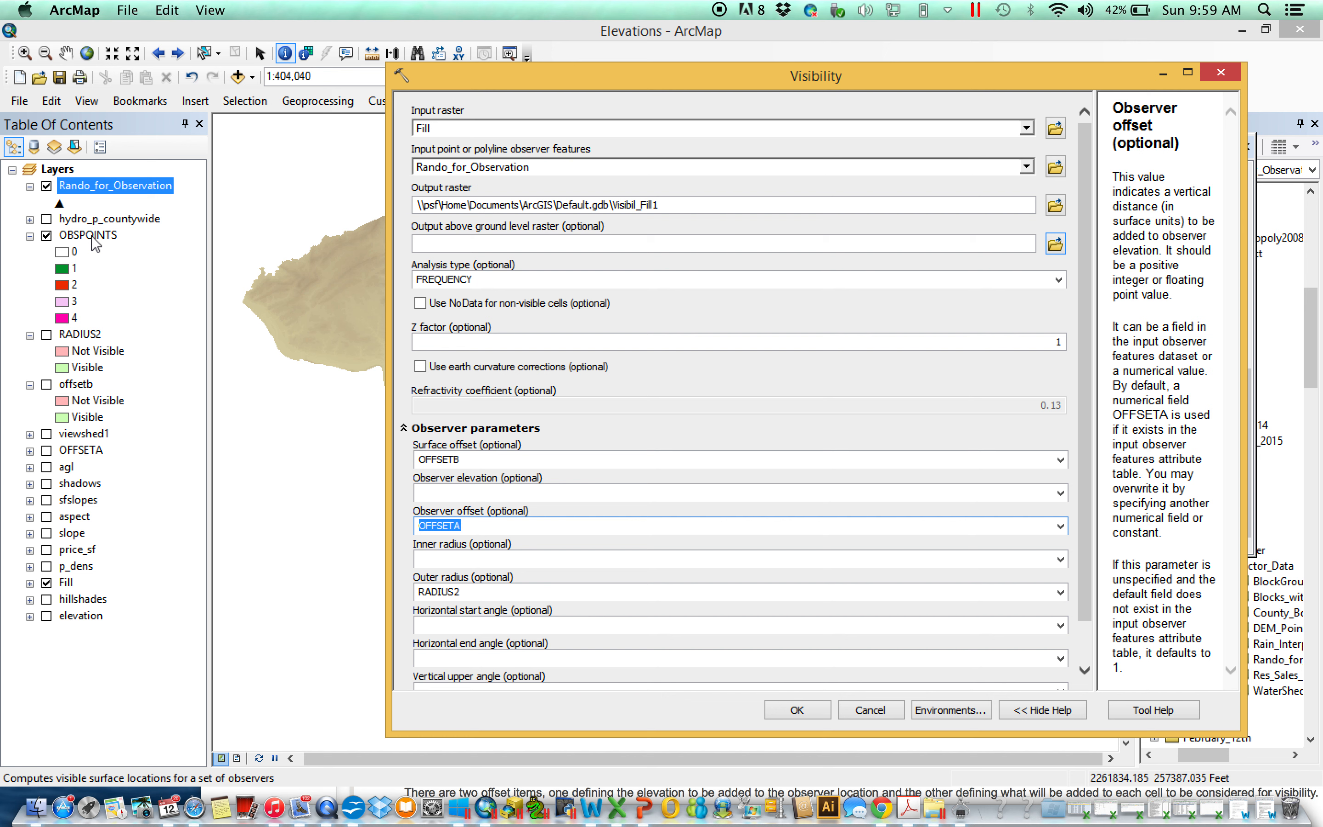
Step: Try Id and OFFSETA as the surface offset field, and set it back to OFFSETB
left_click(1061, 460)
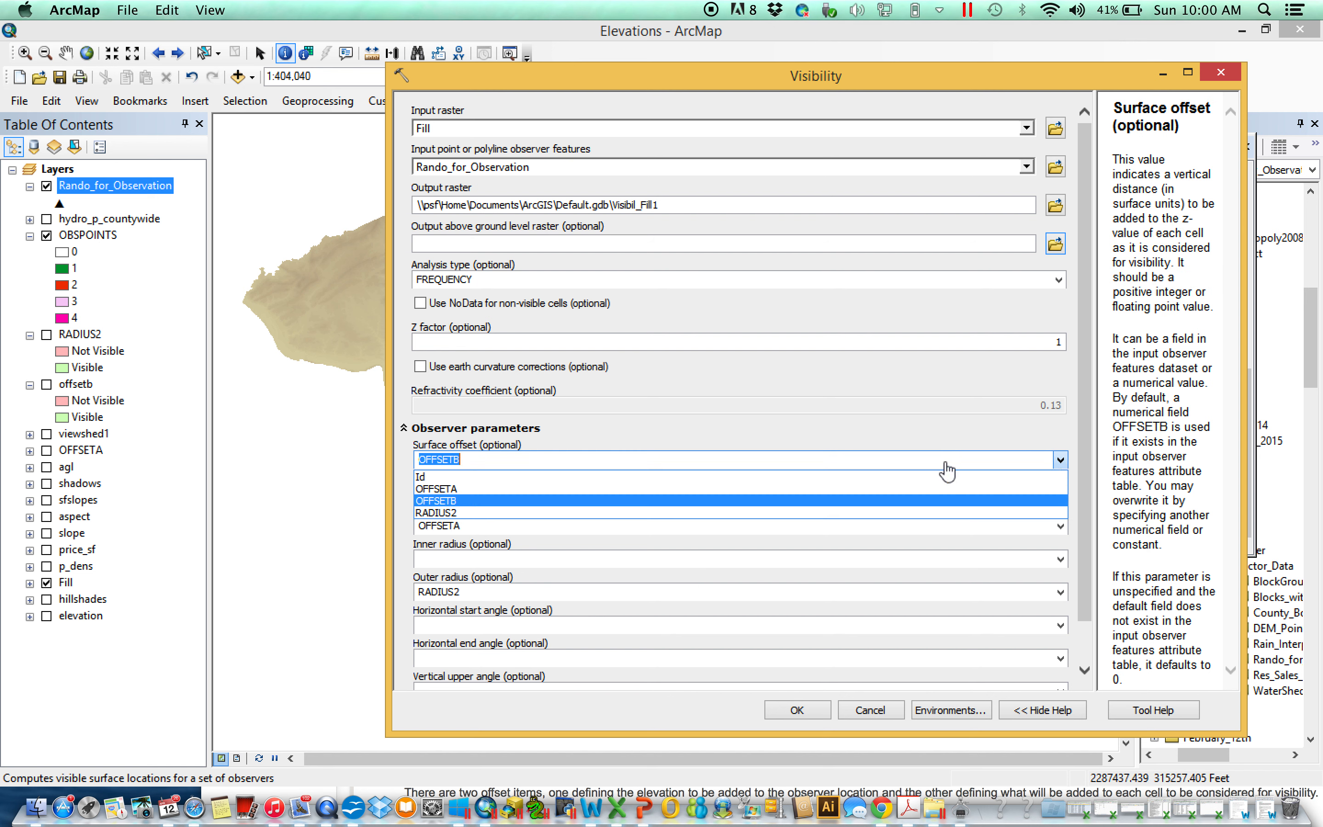
left_click(490, 477)
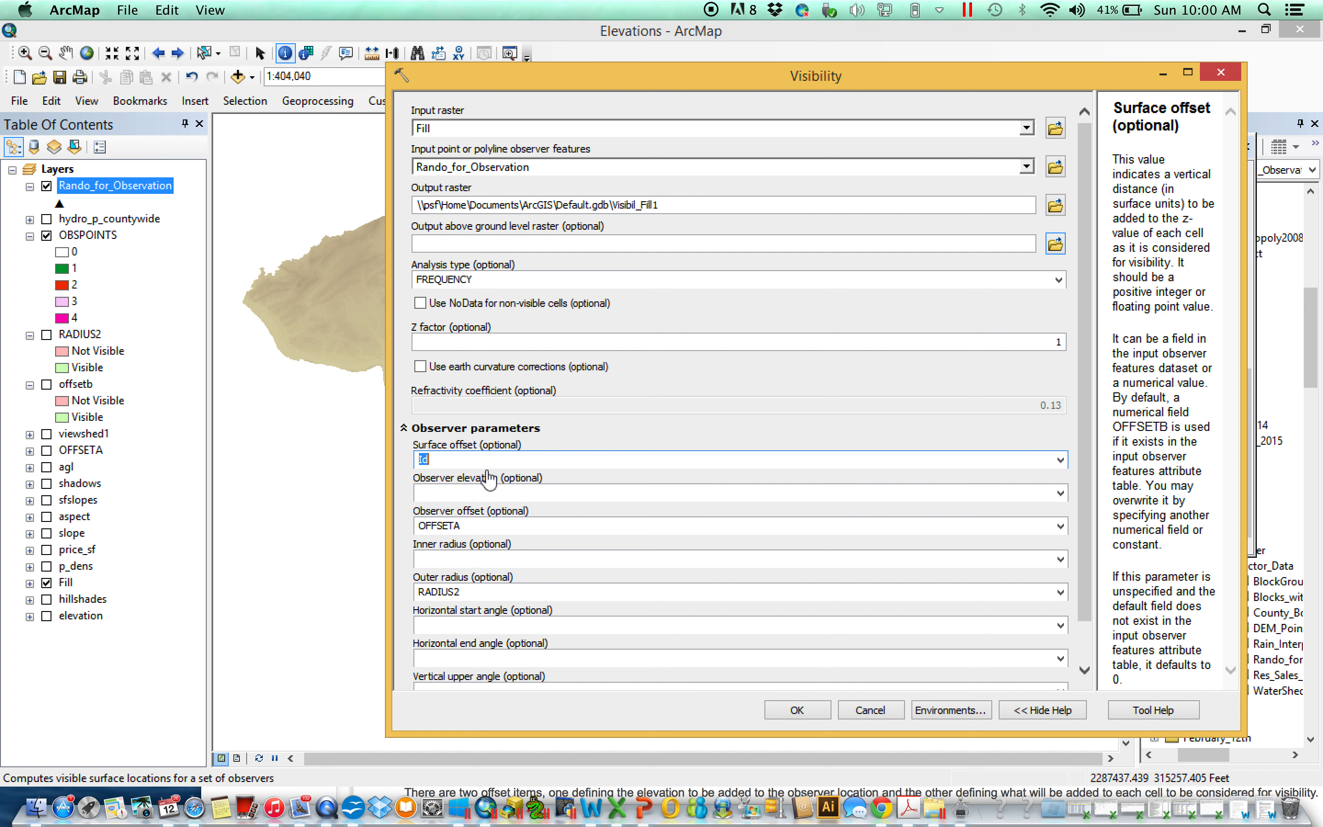
left_click(1061, 461)
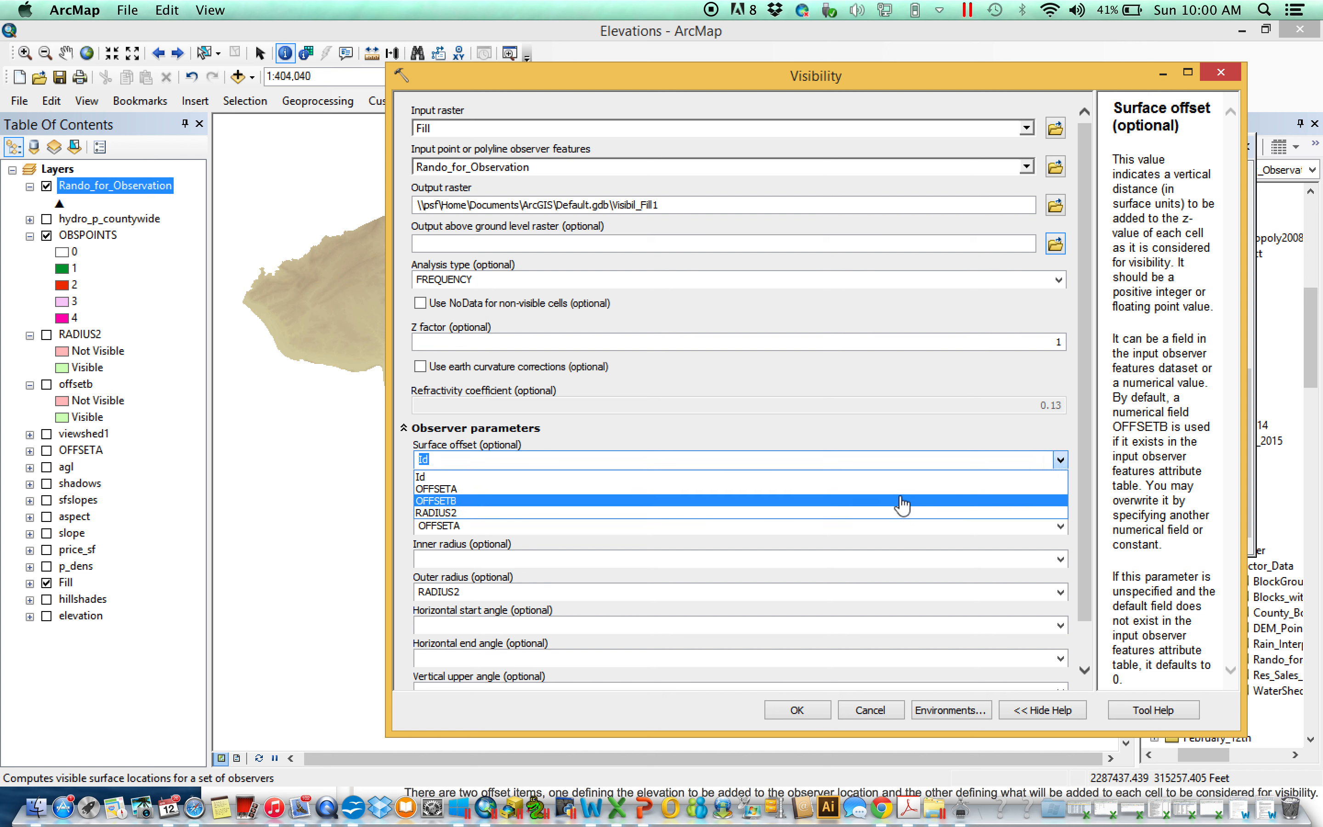
left_click(901, 492)
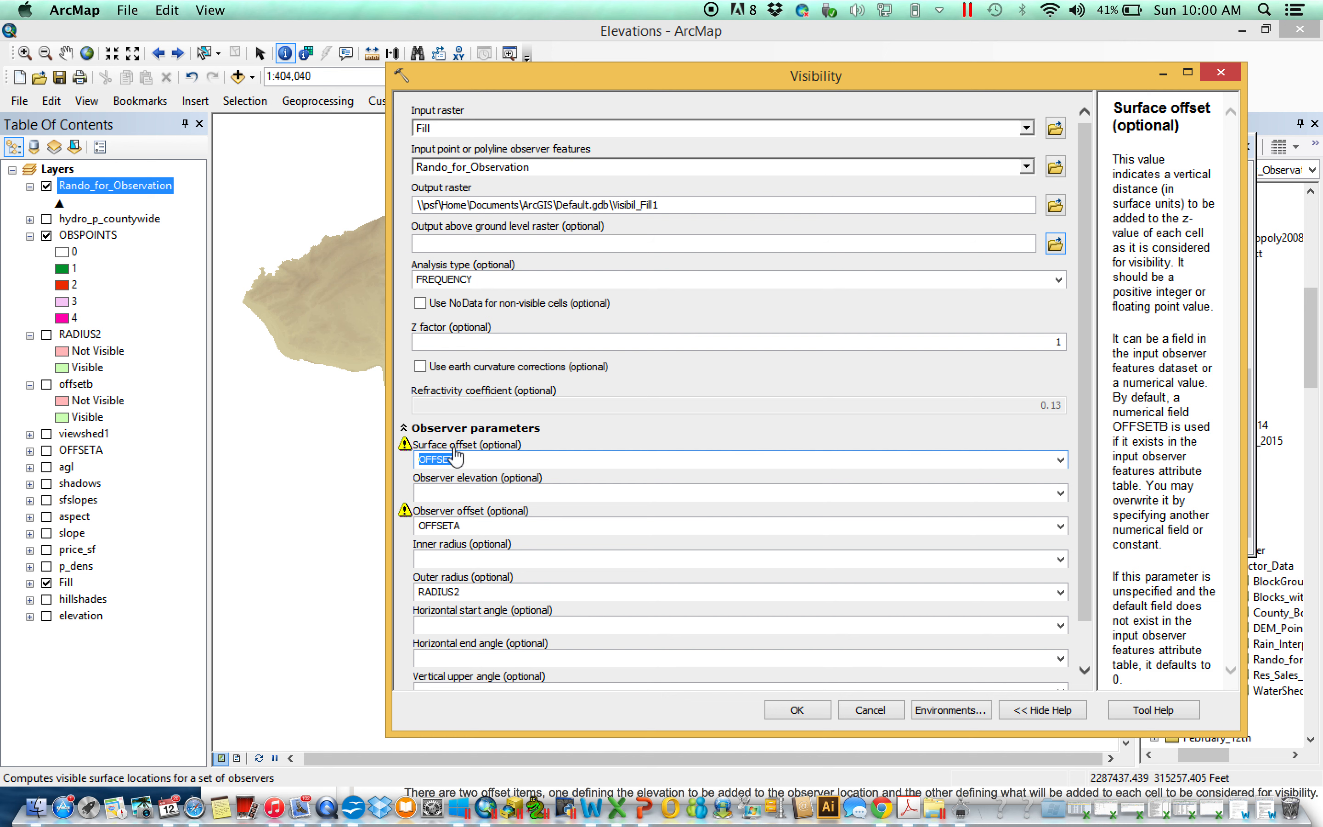
left_click(1061, 460)
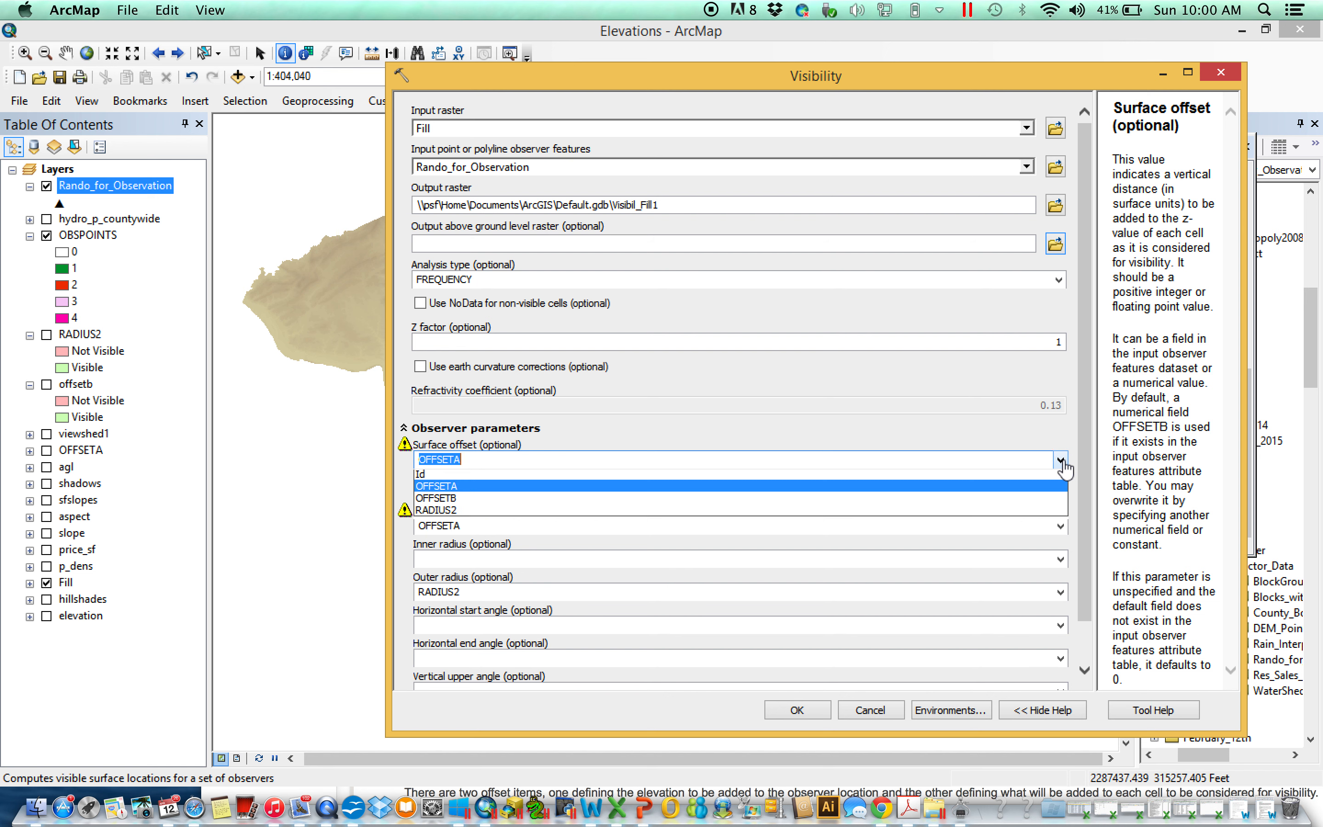
left_click(910, 500)
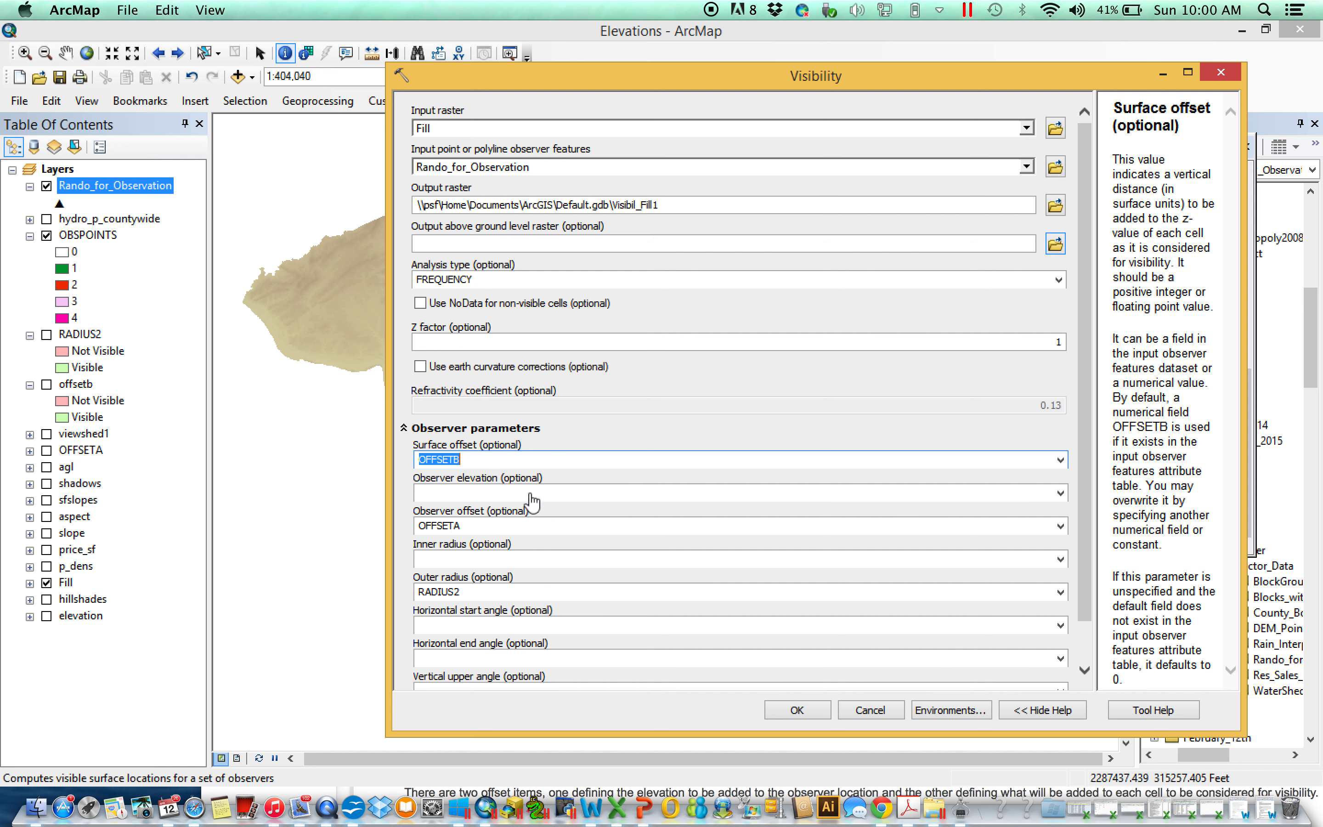